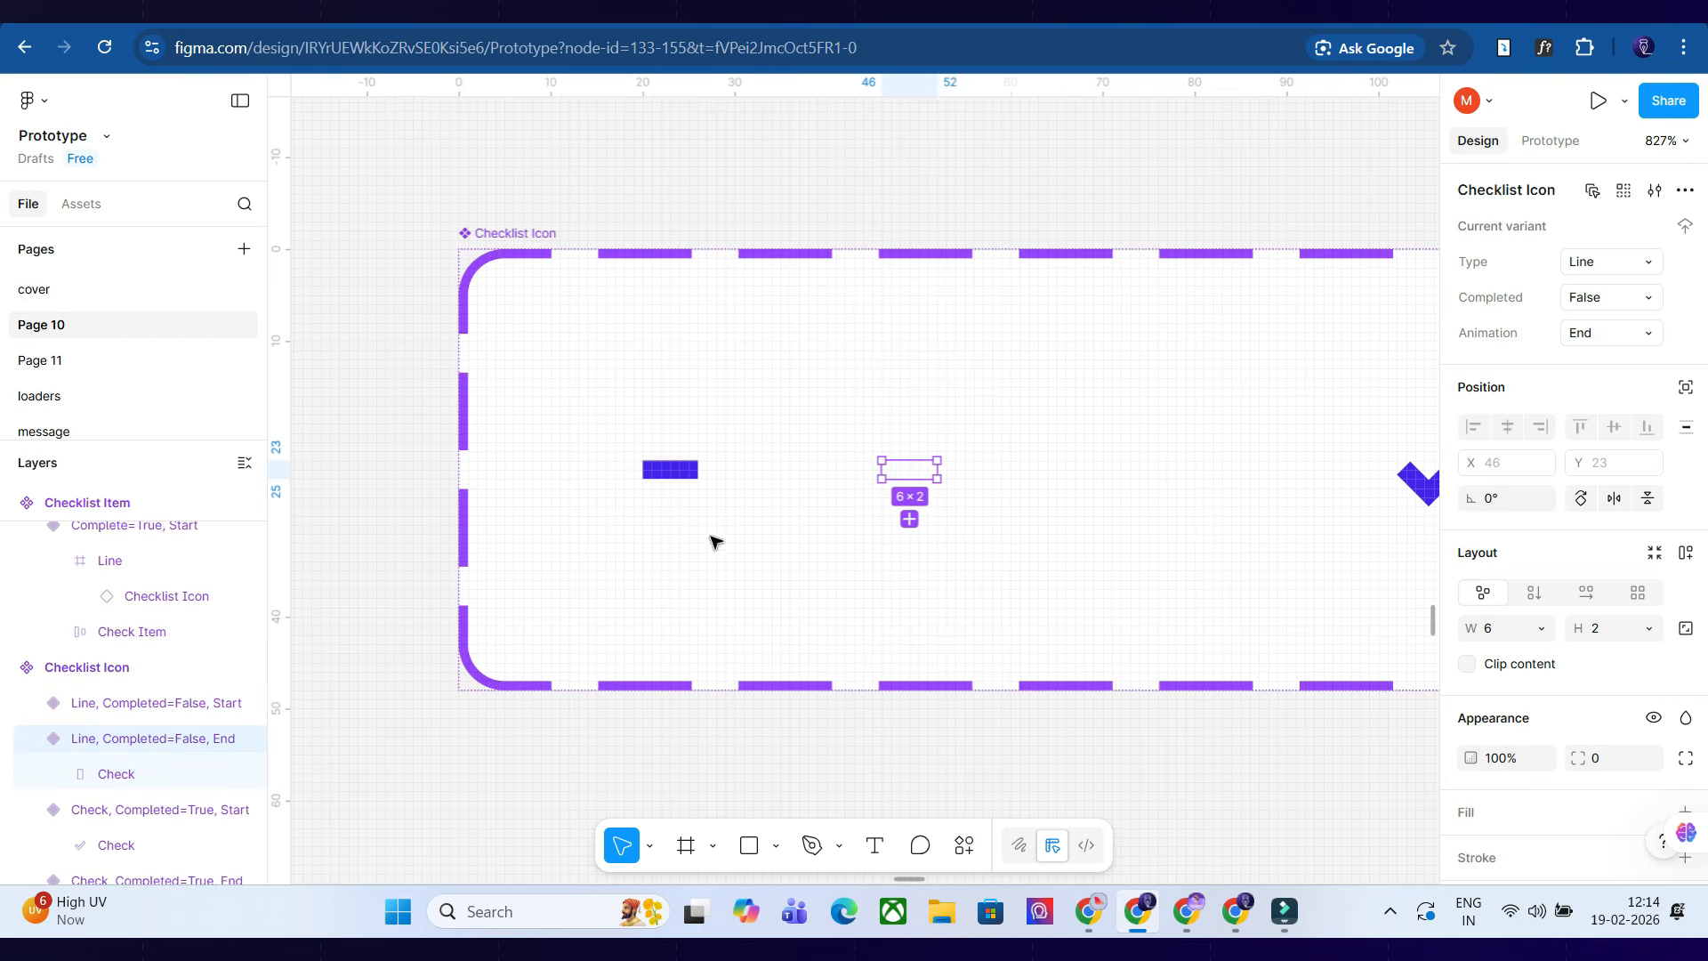
Examine the Checklist Icon component's Check, Completed=True variants, Start and End, along with the Check layer inside each.
scroll(1304, 602, "down", 3)
left_click(1021, 530)
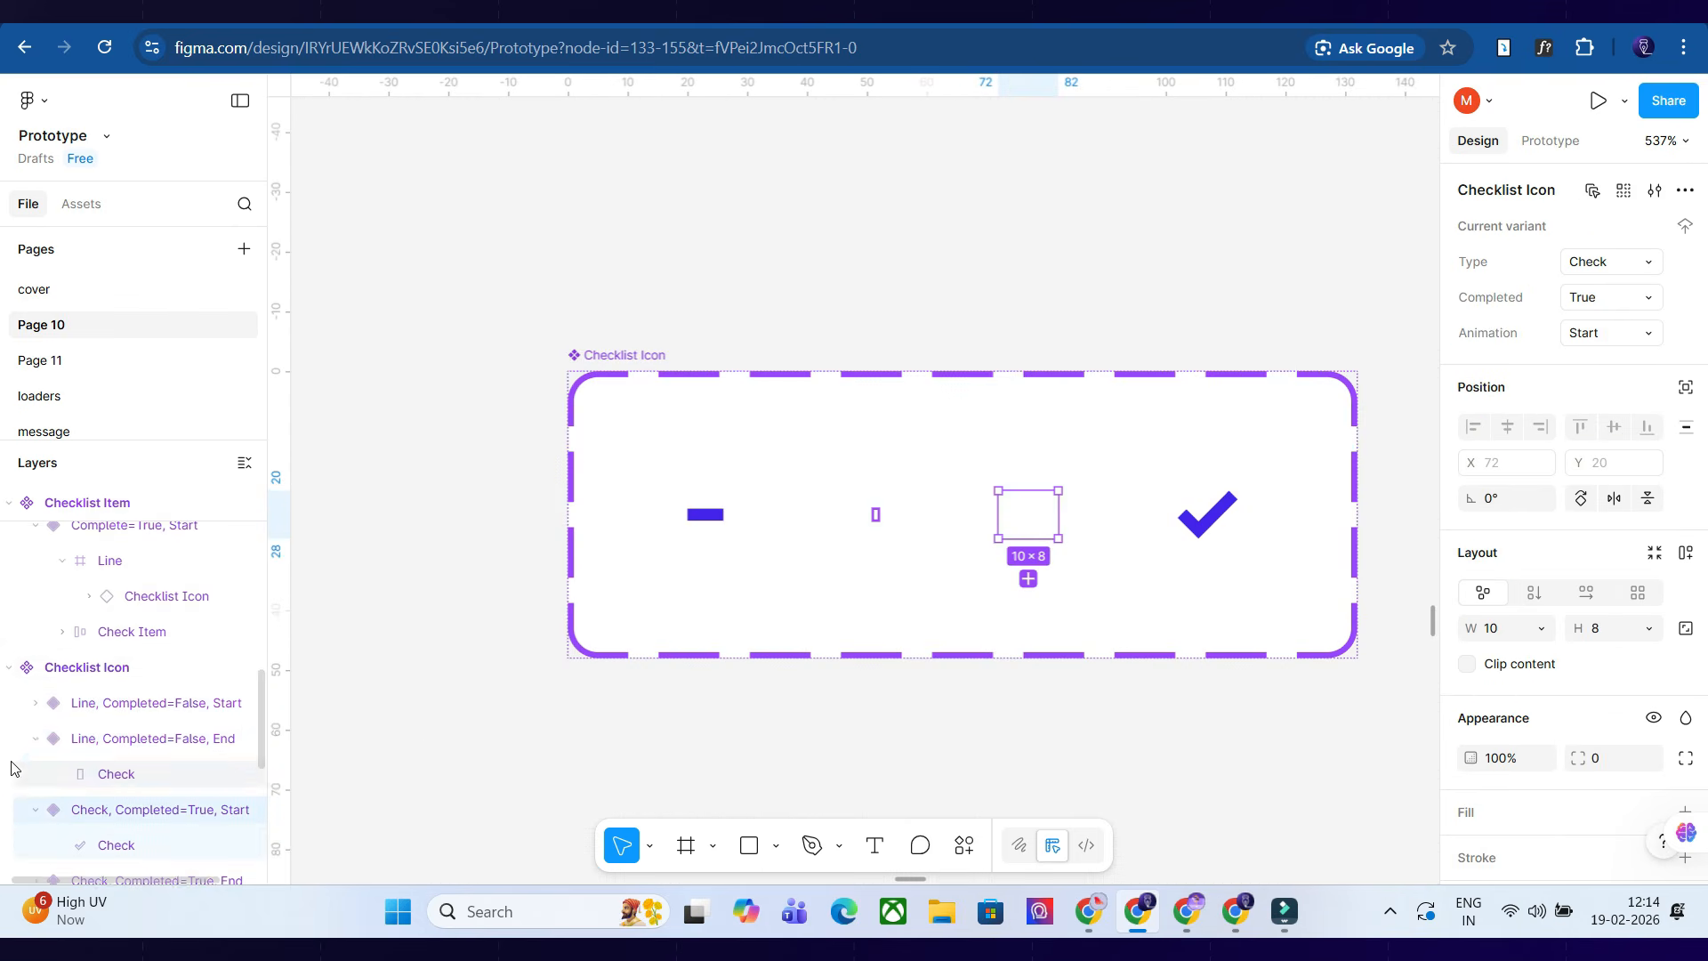
scroll(134, 712, "down", 3)
left_click(87, 627)
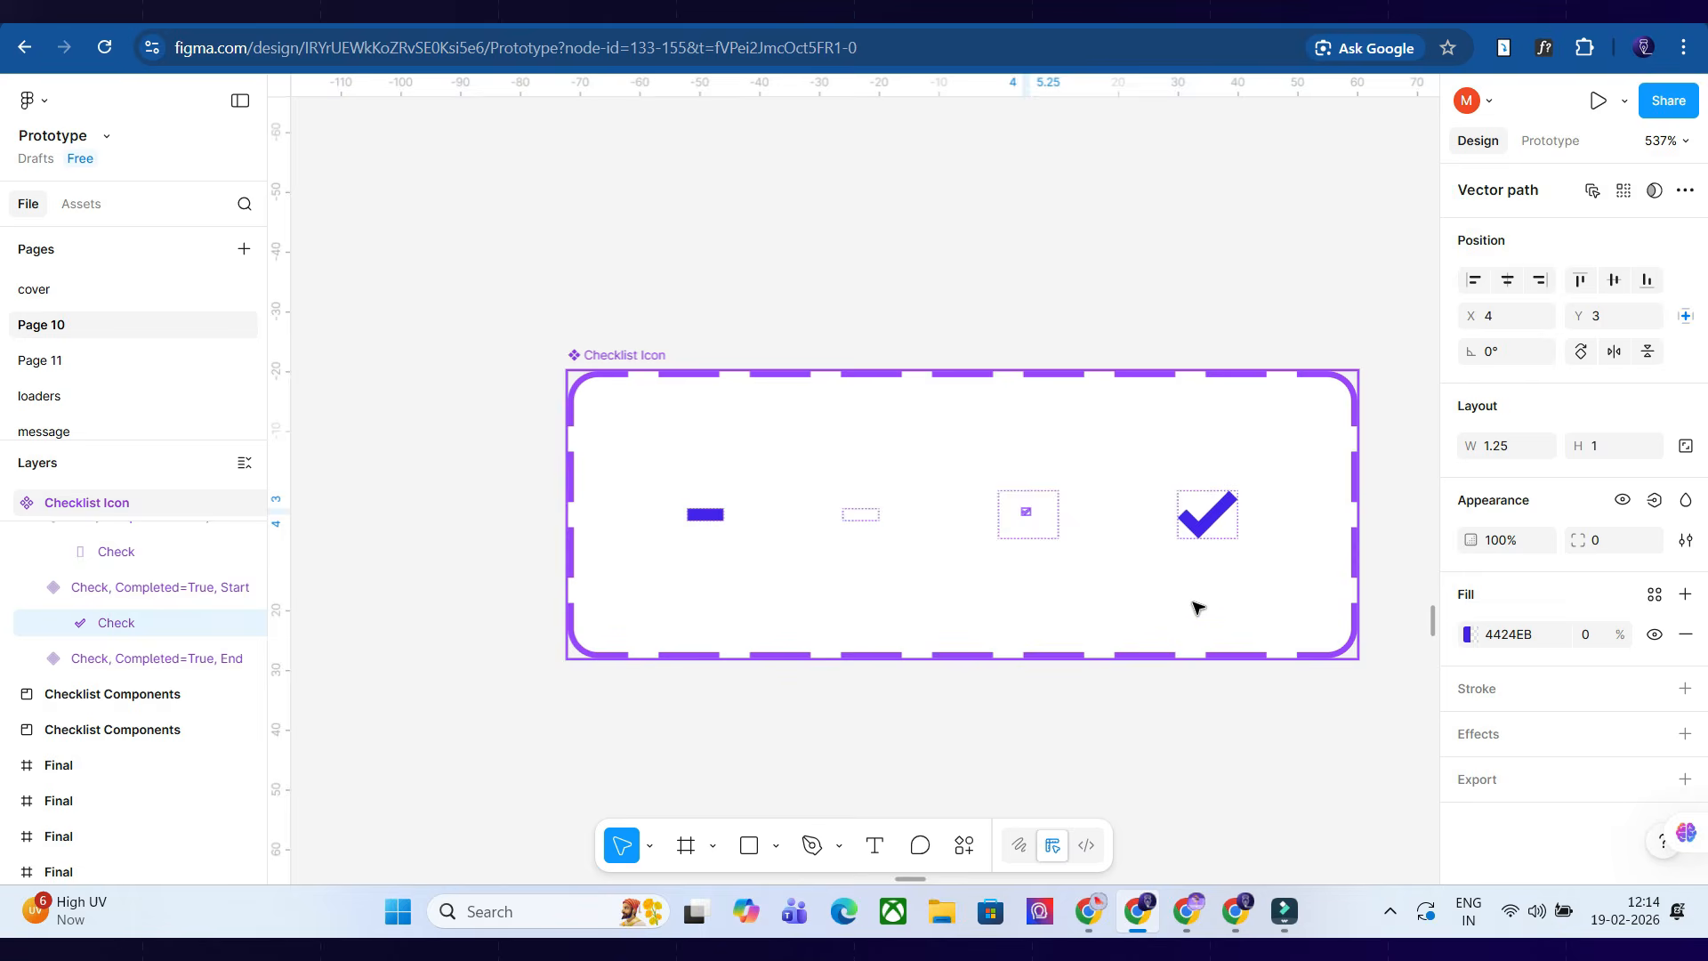
left_click(1205, 512)
scroll(1205, 520, "up", 8)
scroll(1205, 525, "down", 6)
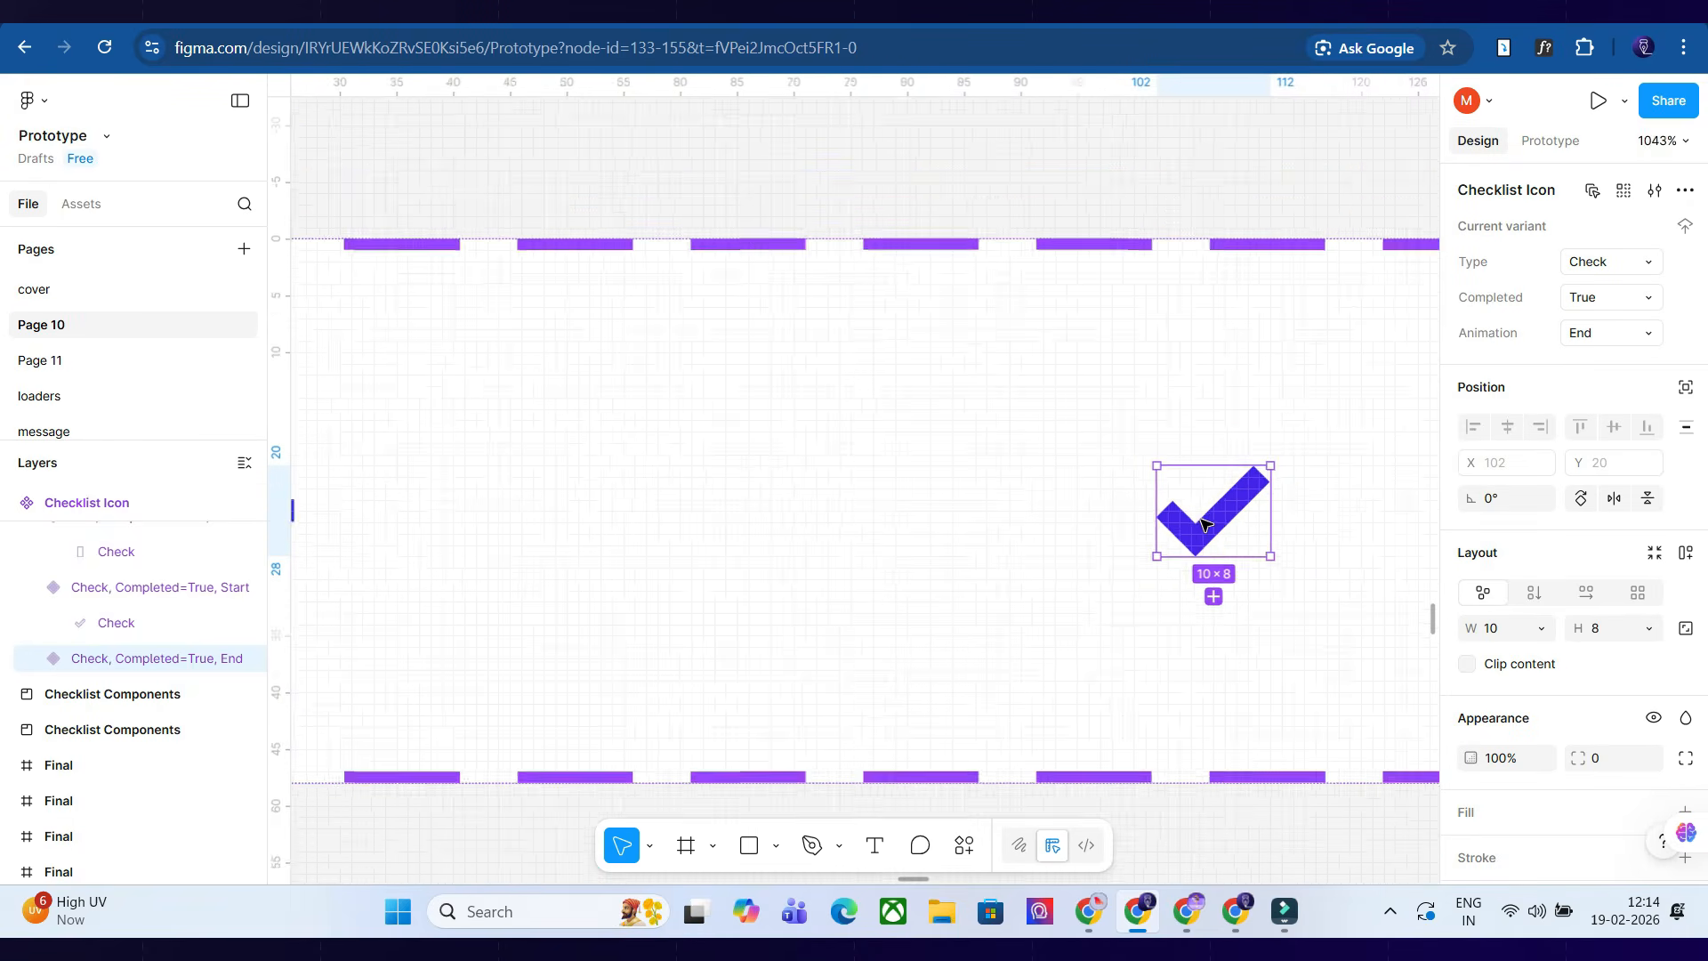
left_click(33, 659)
left_click(99, 699)
left_click(84, 659)
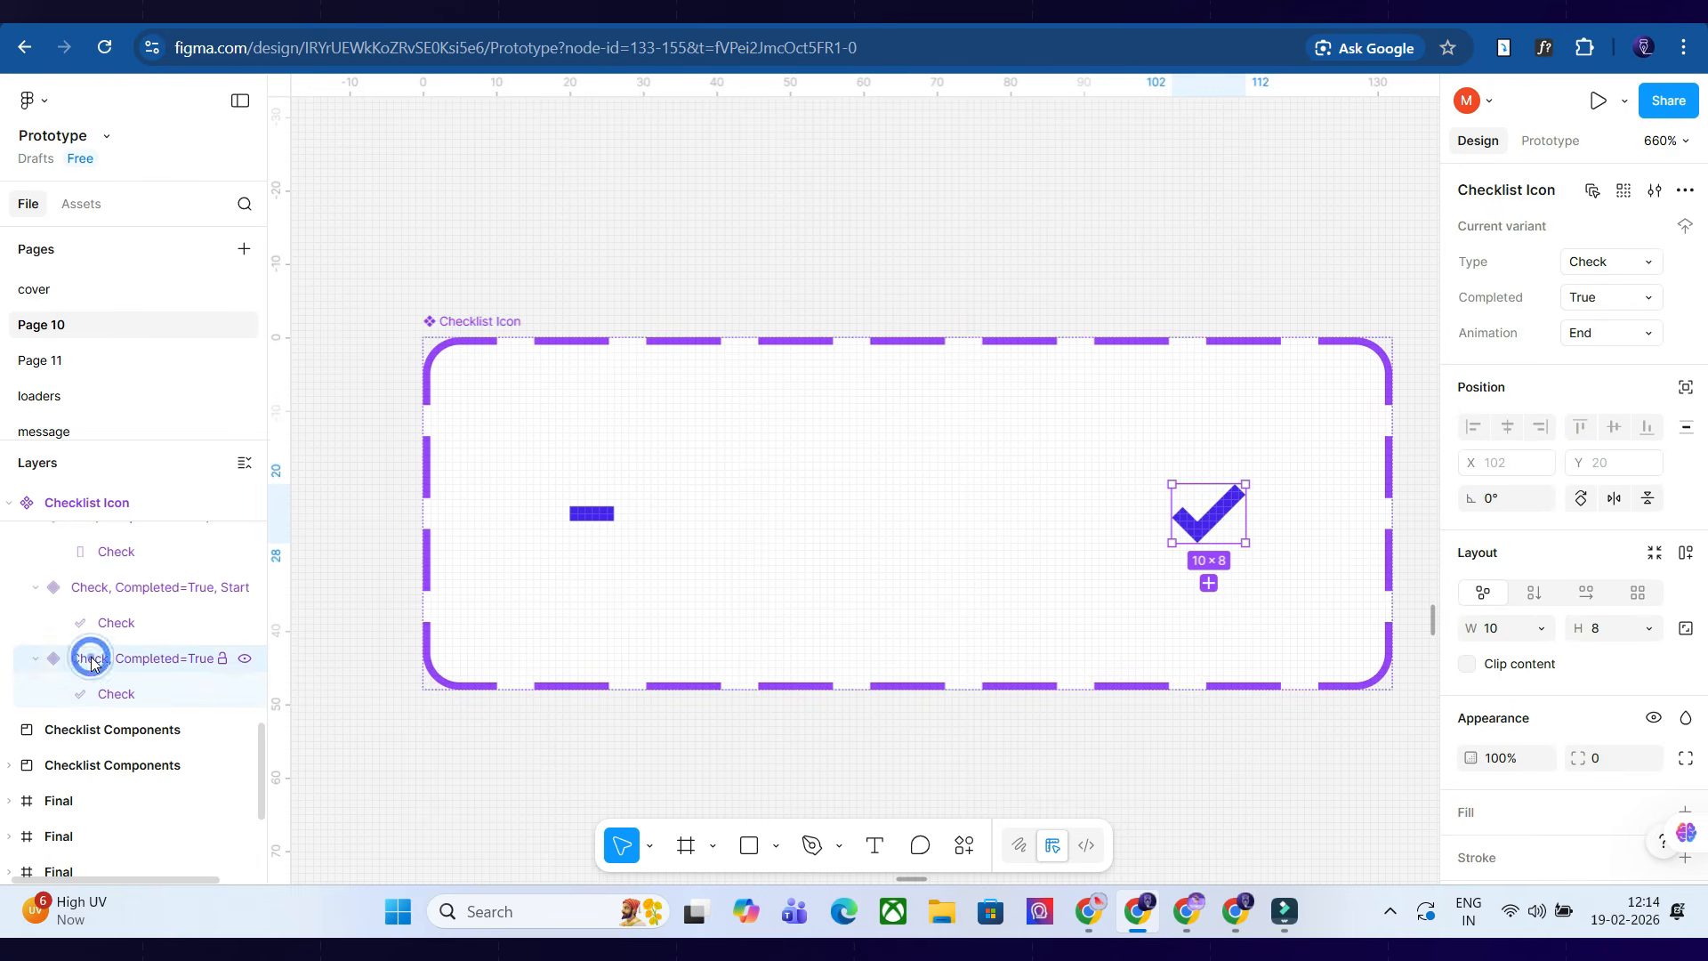
left_click(776, 845)
left_click(703, 770)
scroll(804, 504, "down", 5)
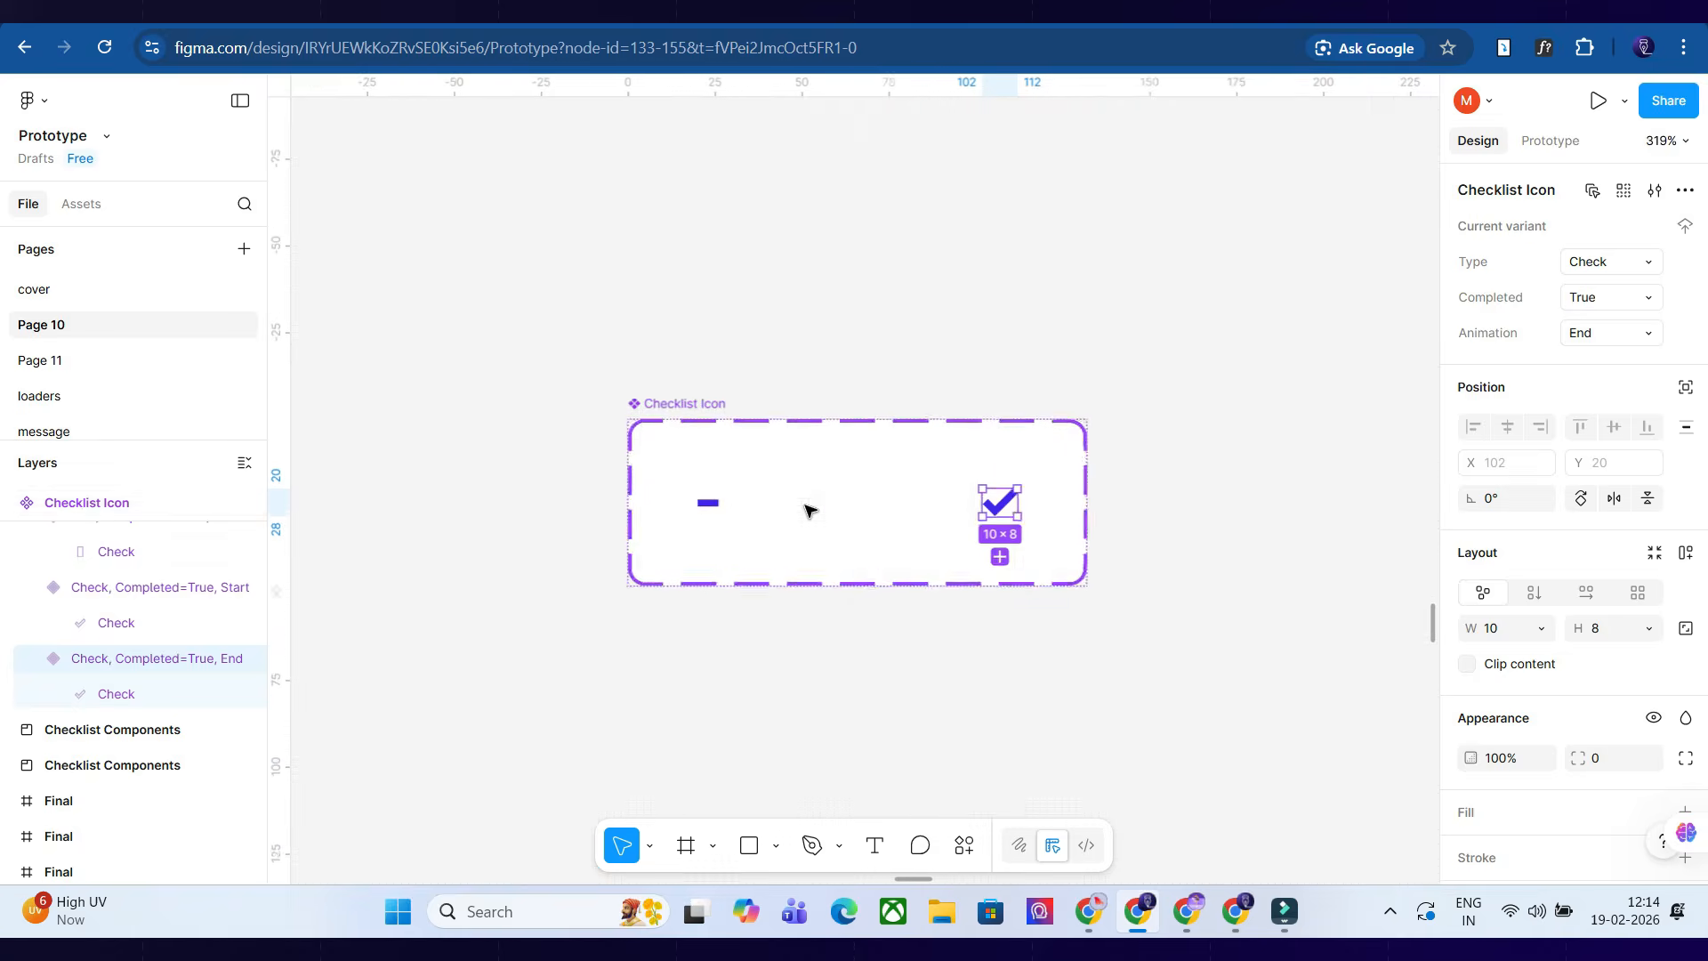
left_click(874, 846)
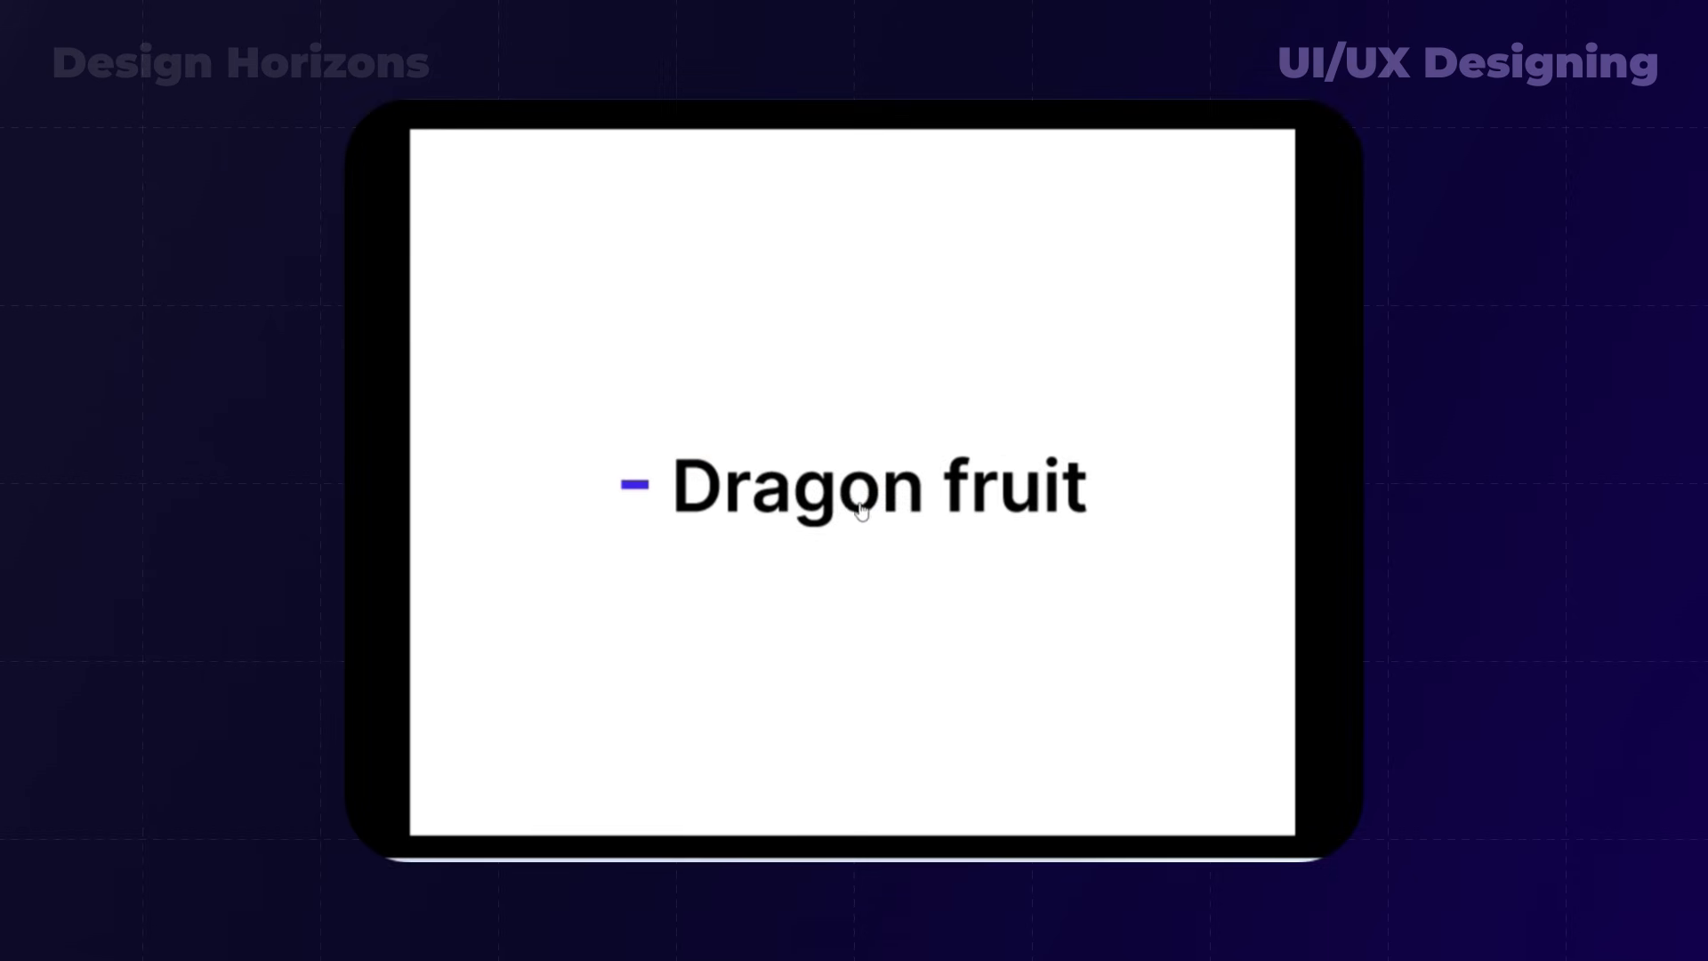
Toggle the Dragon fruit checklist item repeatedly in the prototype preview to examine its check and strike-out animation.
left_click(860, 509)
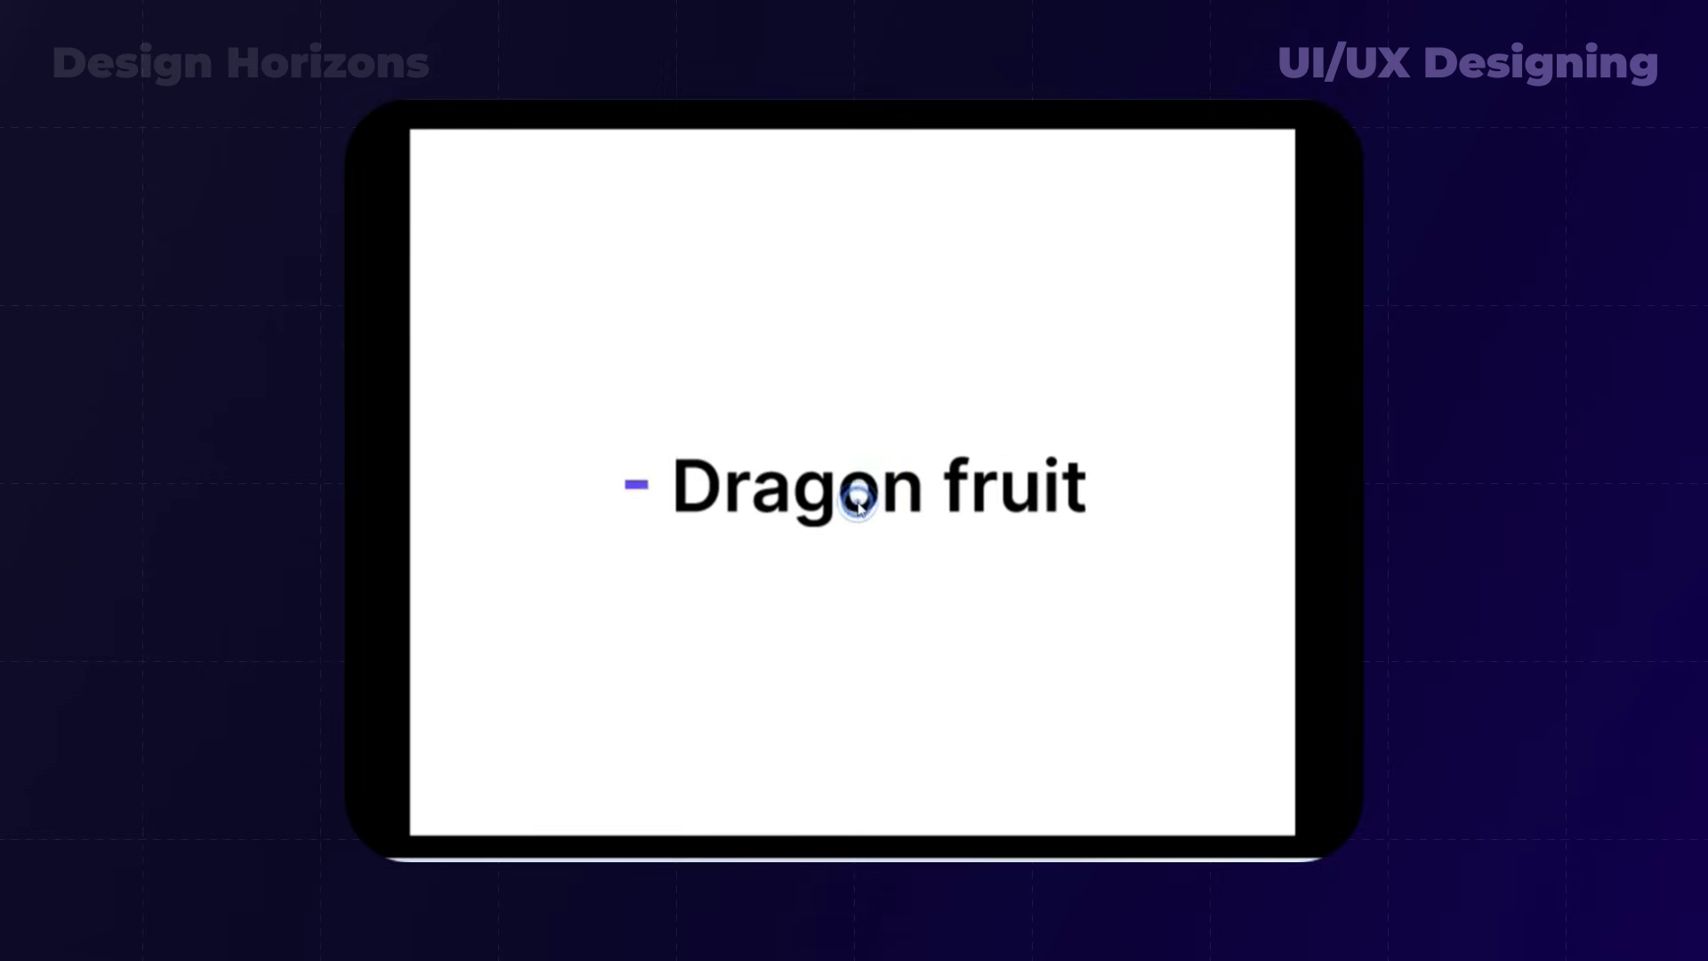
left_click(857, 496)
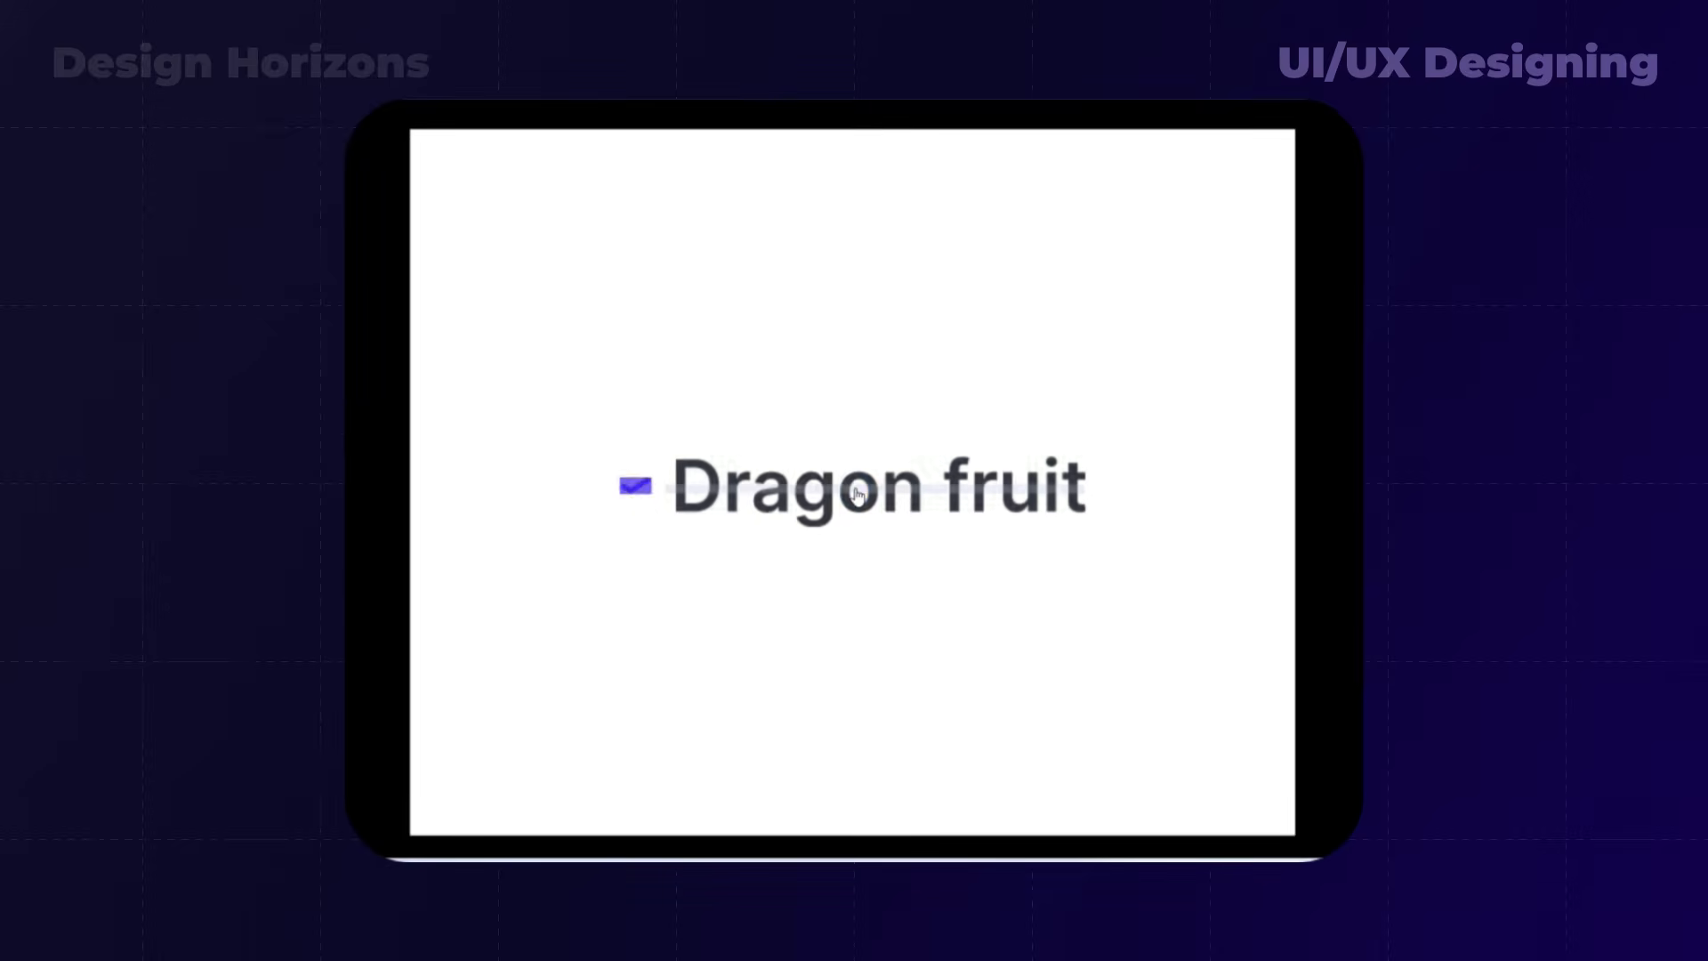
left_click(857, 498)
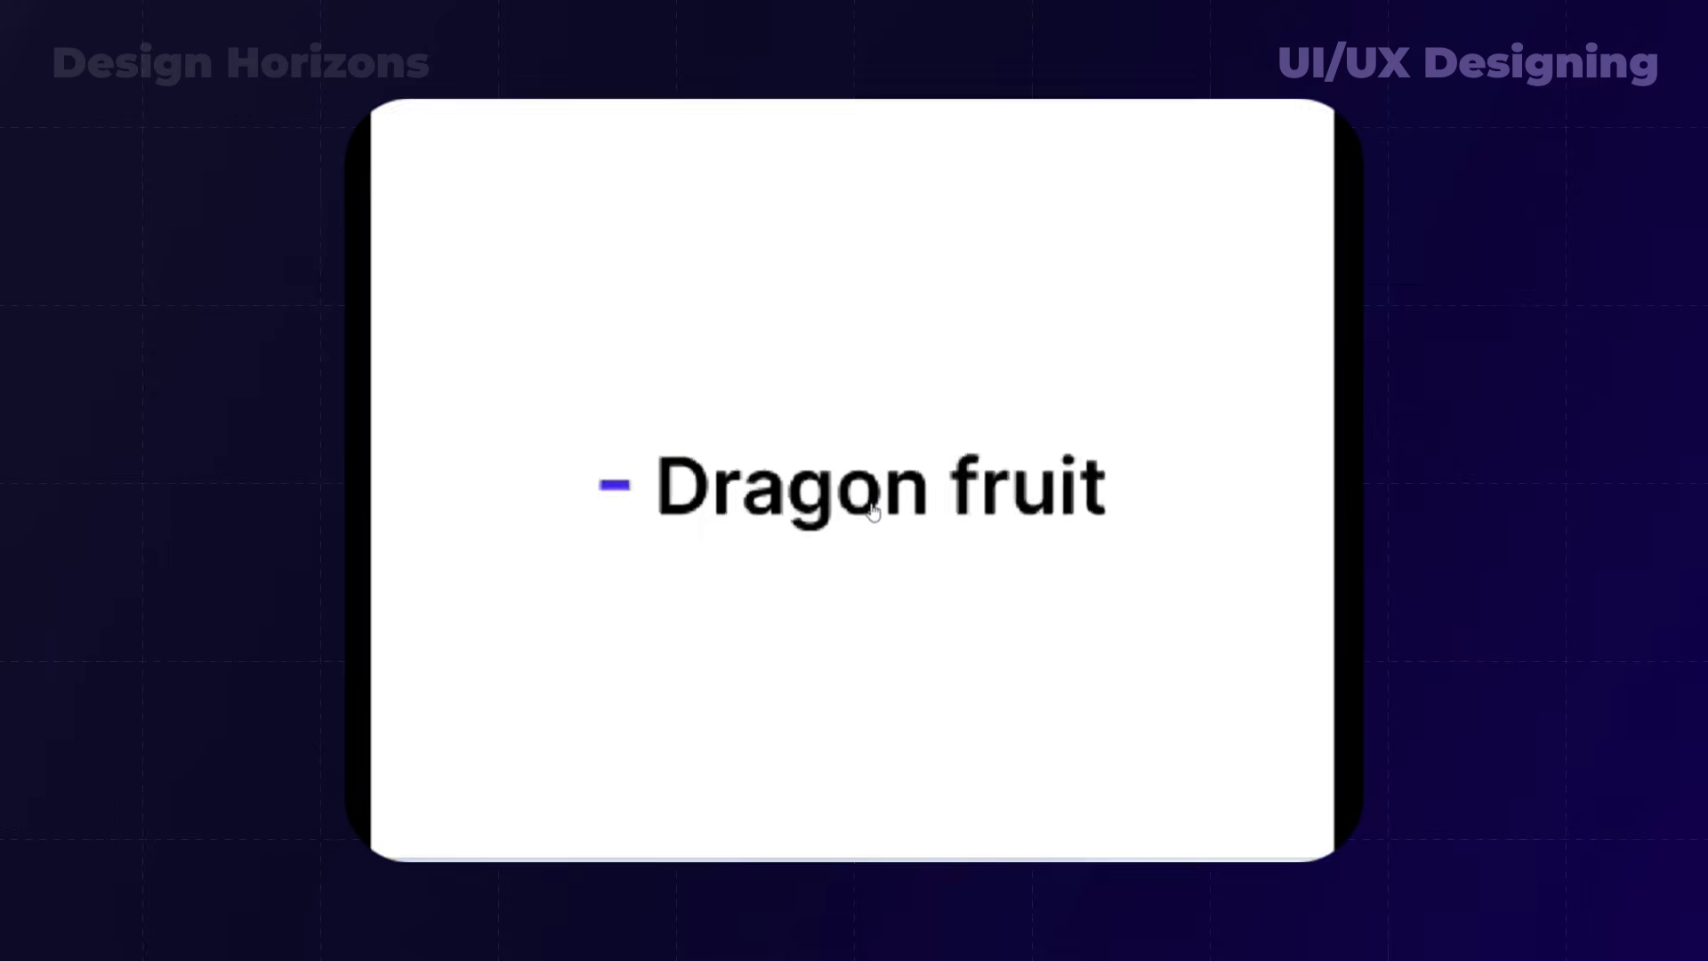
left_click(860, 509)
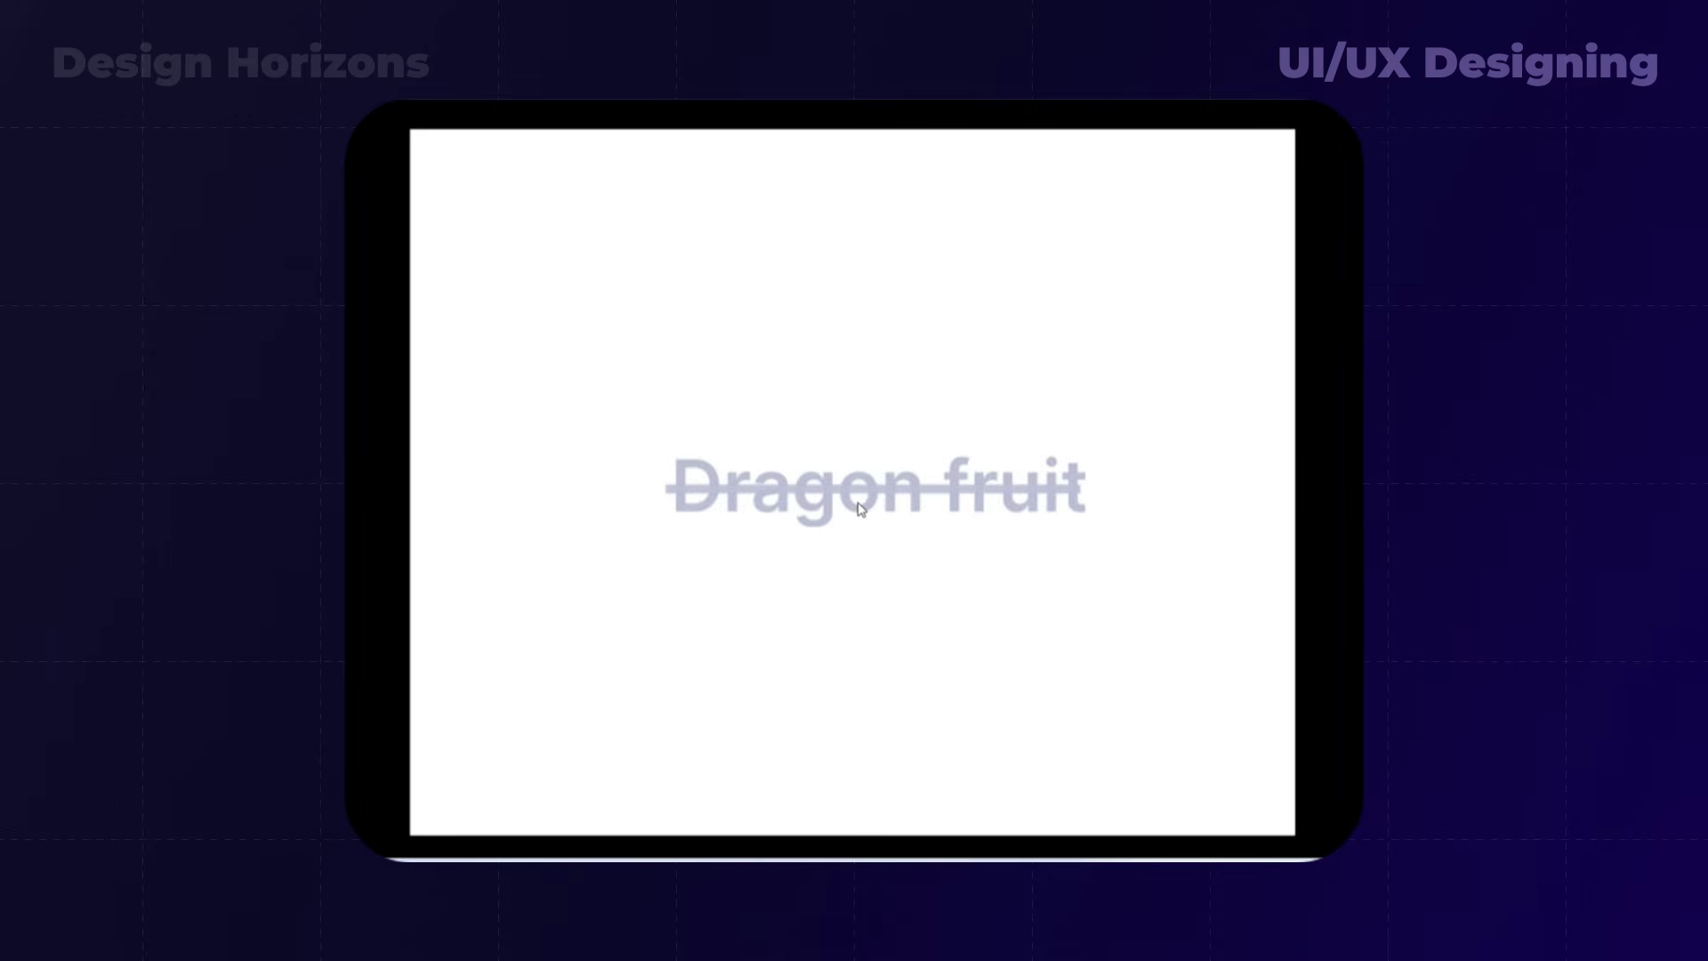
left_click(856, 492)
left_click(858, 492)
Add the text "Dragon fruit" below the Checklist Icon component and place a copy of its Line, Start dash icon before the text.
left_click(832, 507)
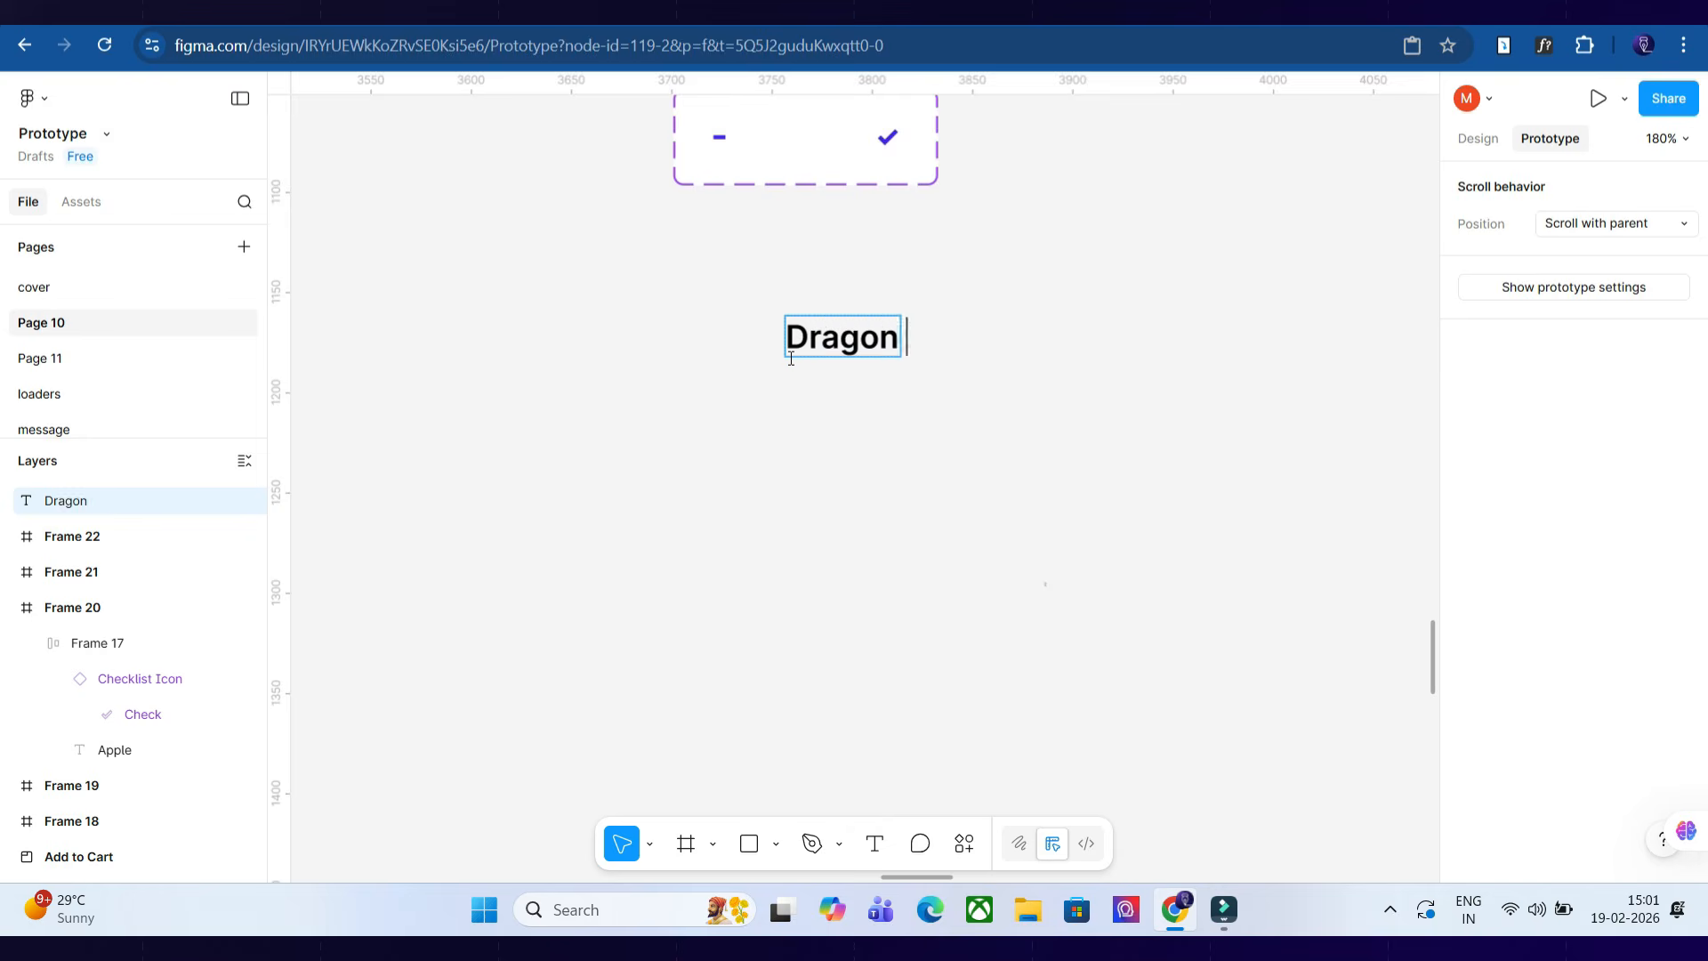
type("fruit")
left_click_drag(736, 176, 631, 407)
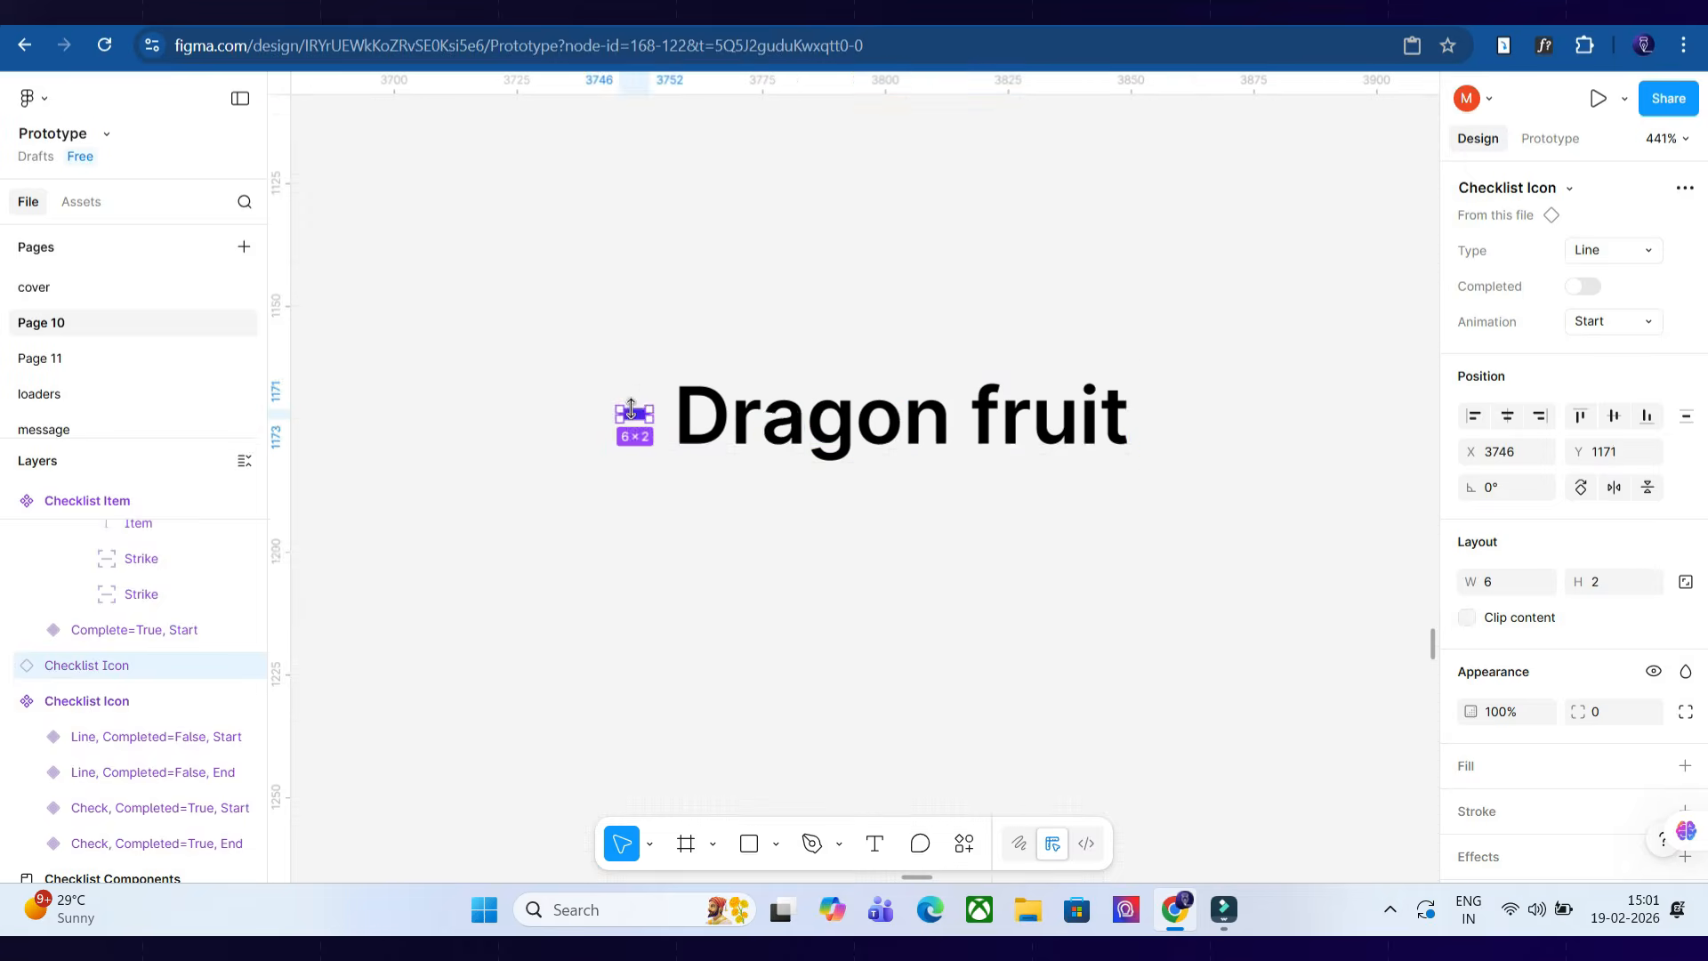
Frame the dash icon and the Dragon fruit text together and turn the frame into a component.
left_click(789, 420, "shift")
right_click(789, 420)
left_click(808, 443)
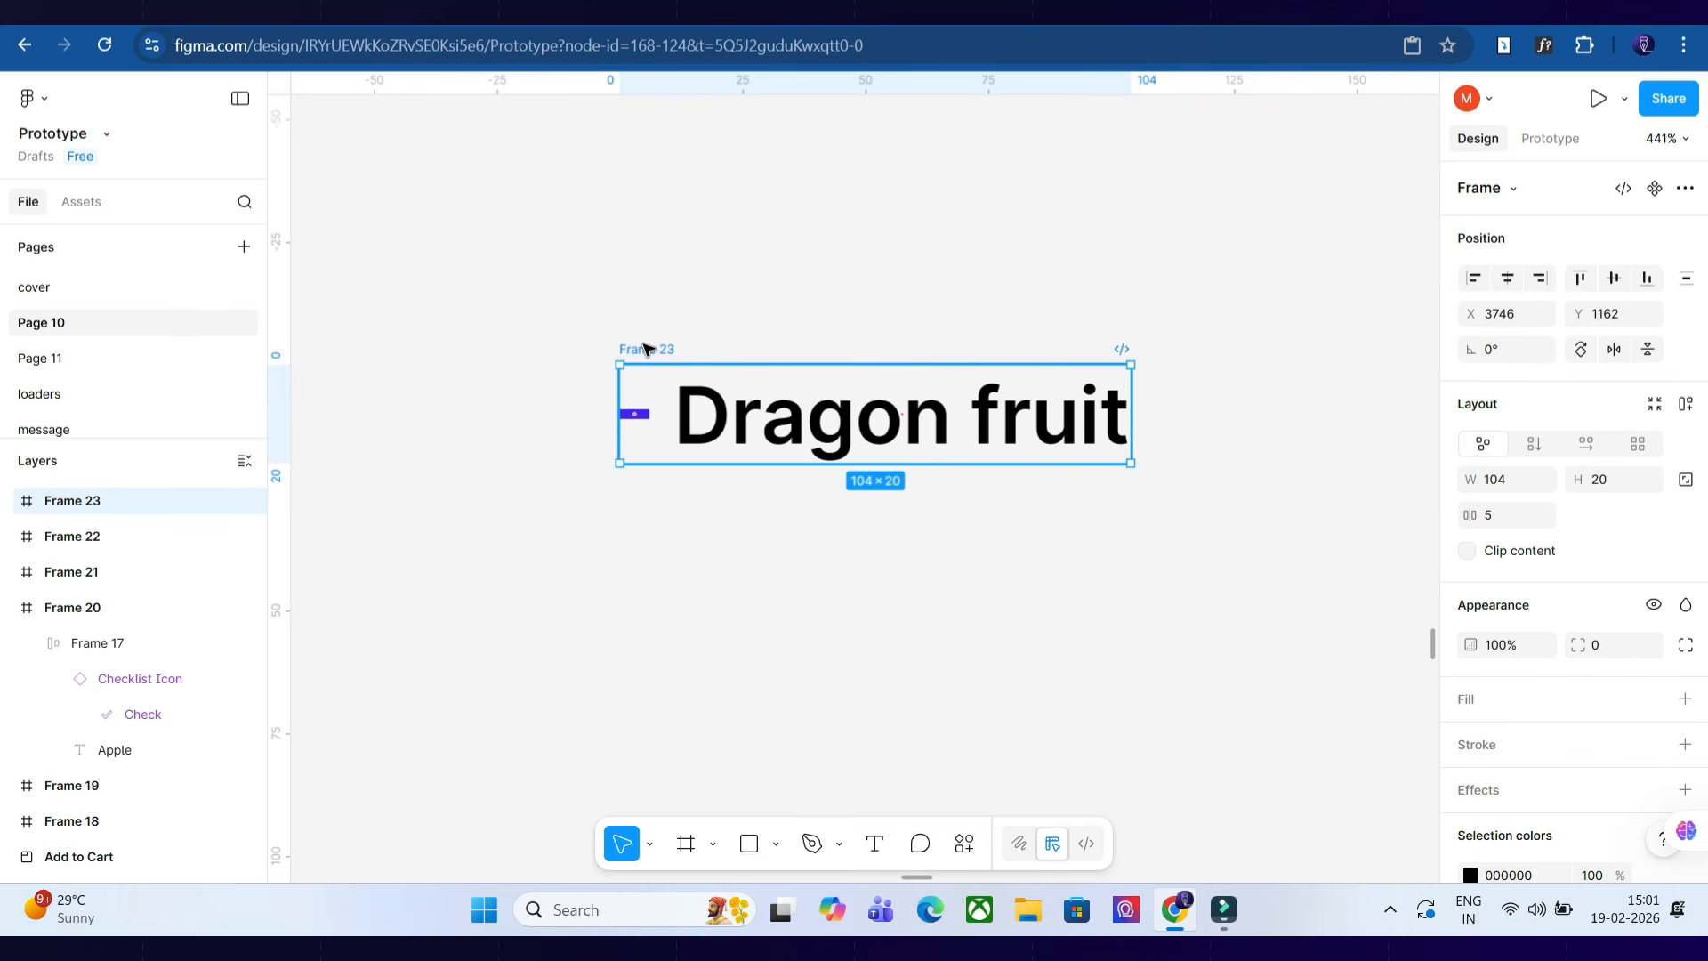
left_click(1654, 188)
Add a second variant to the Dragon fruit component and swap its dash icon for the Line, Completed=False, End icon.
left_click(1623, 189)
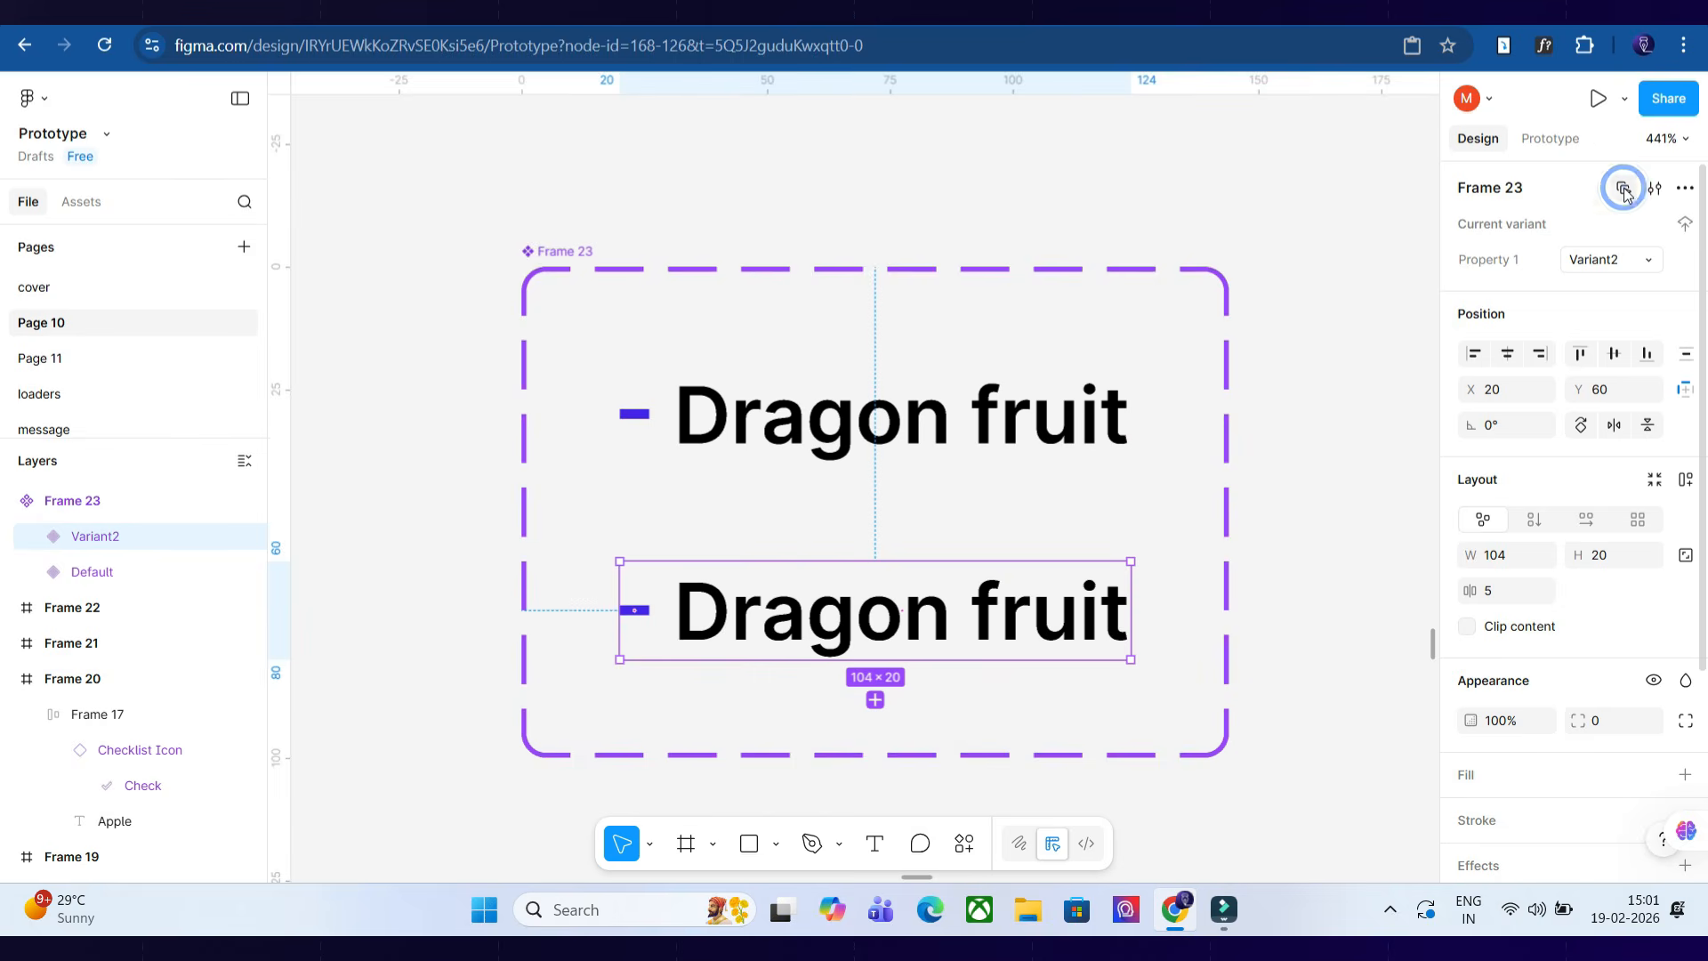
scroll(926, 583, "down", 3)
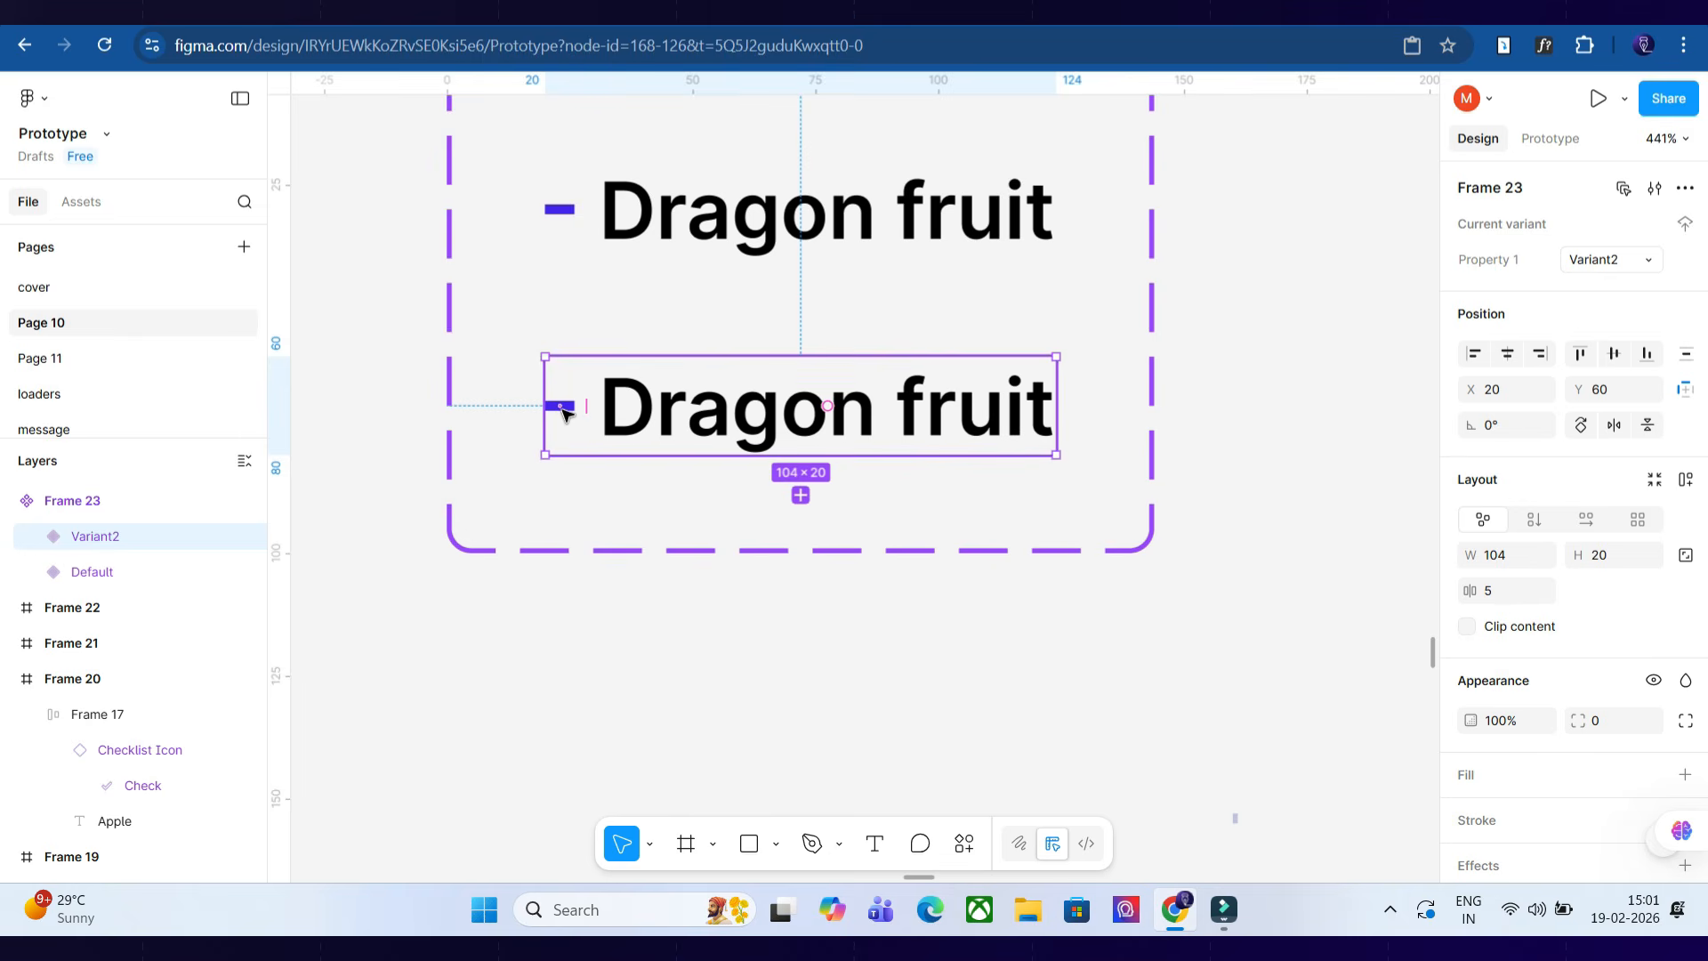
scroll(572, 419, "down", 5)
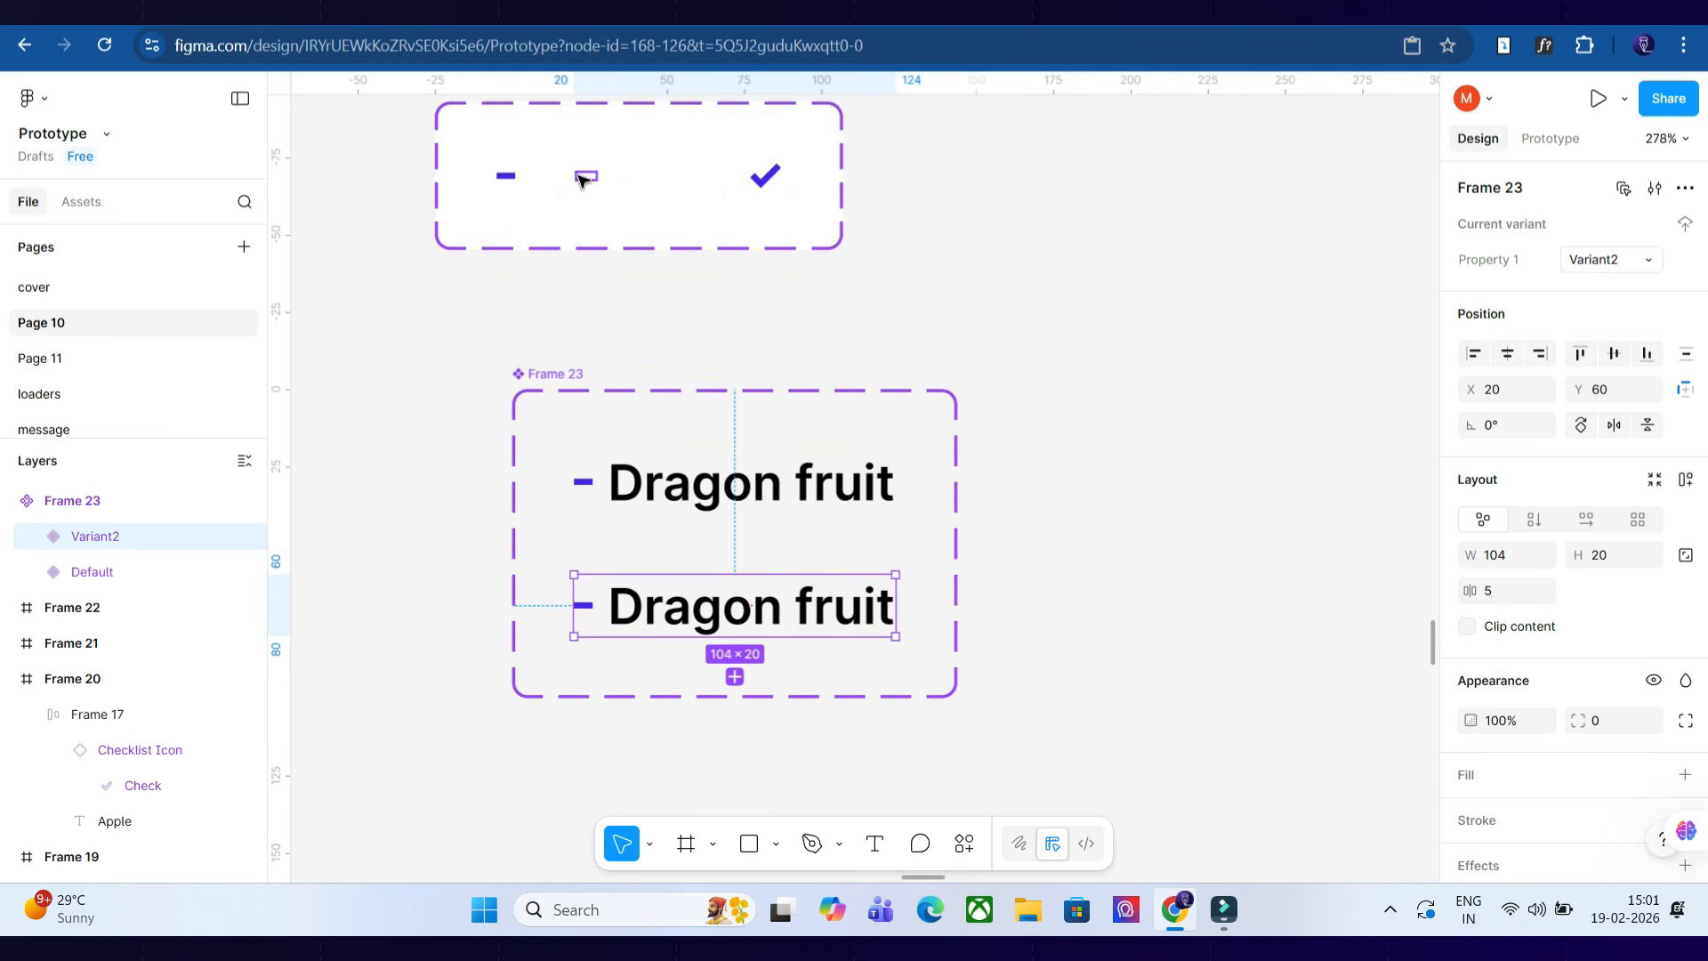
left_click(583, 177)
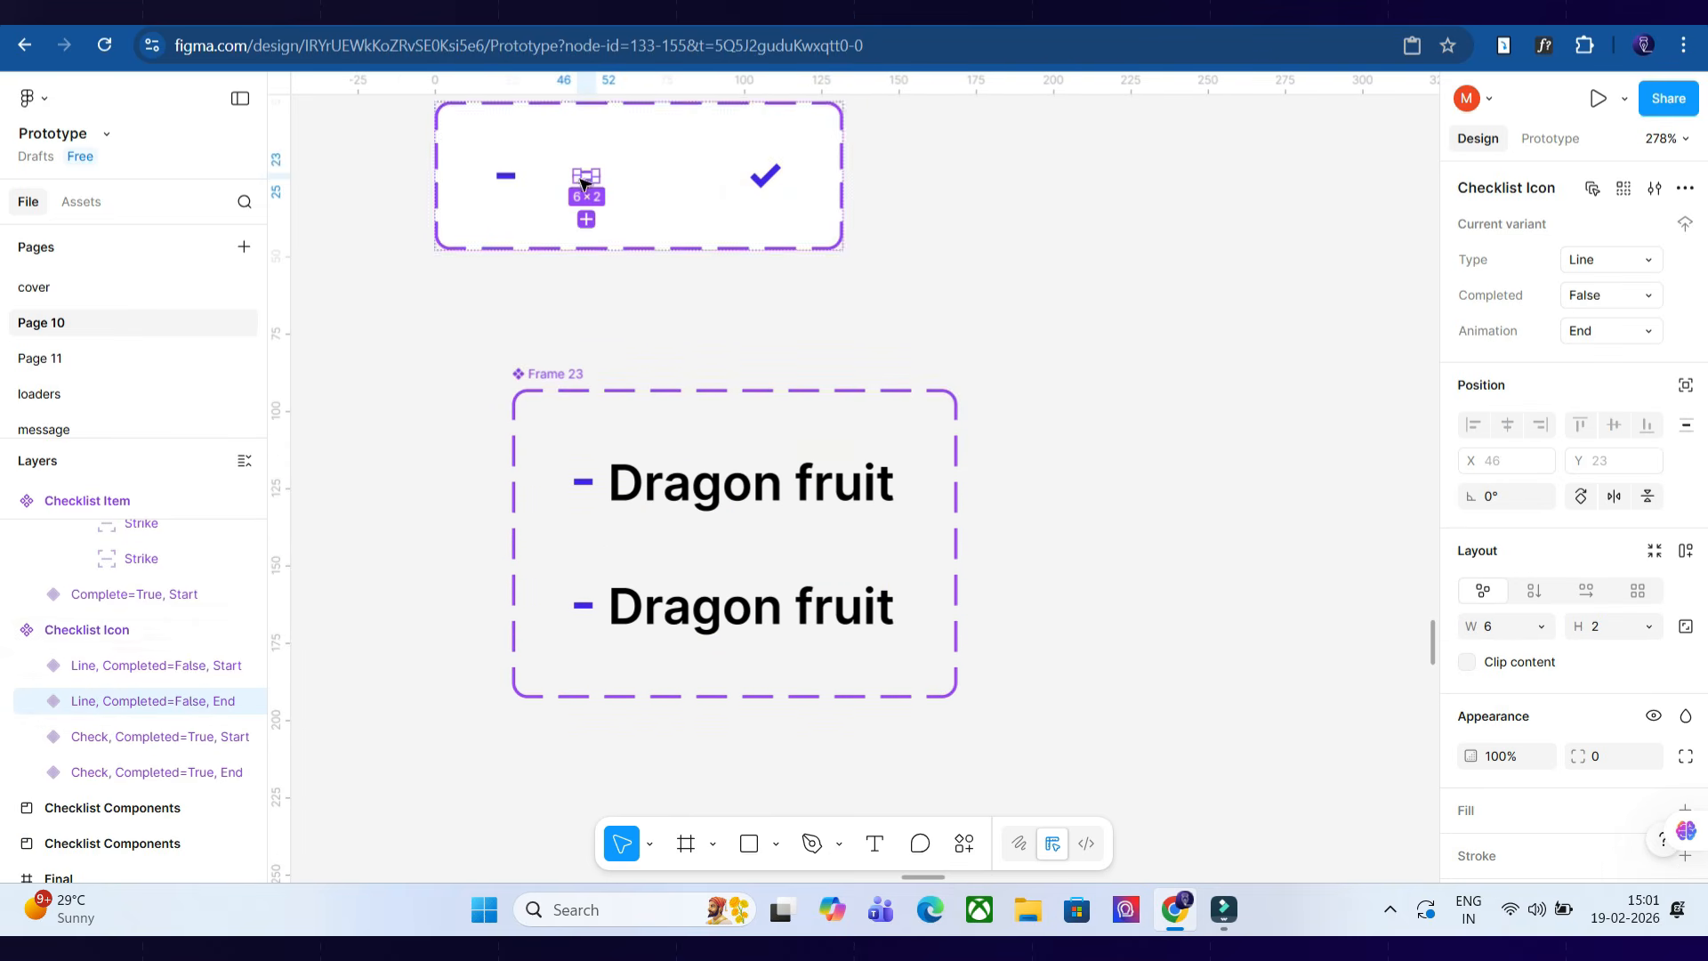
left_click(591, 612)
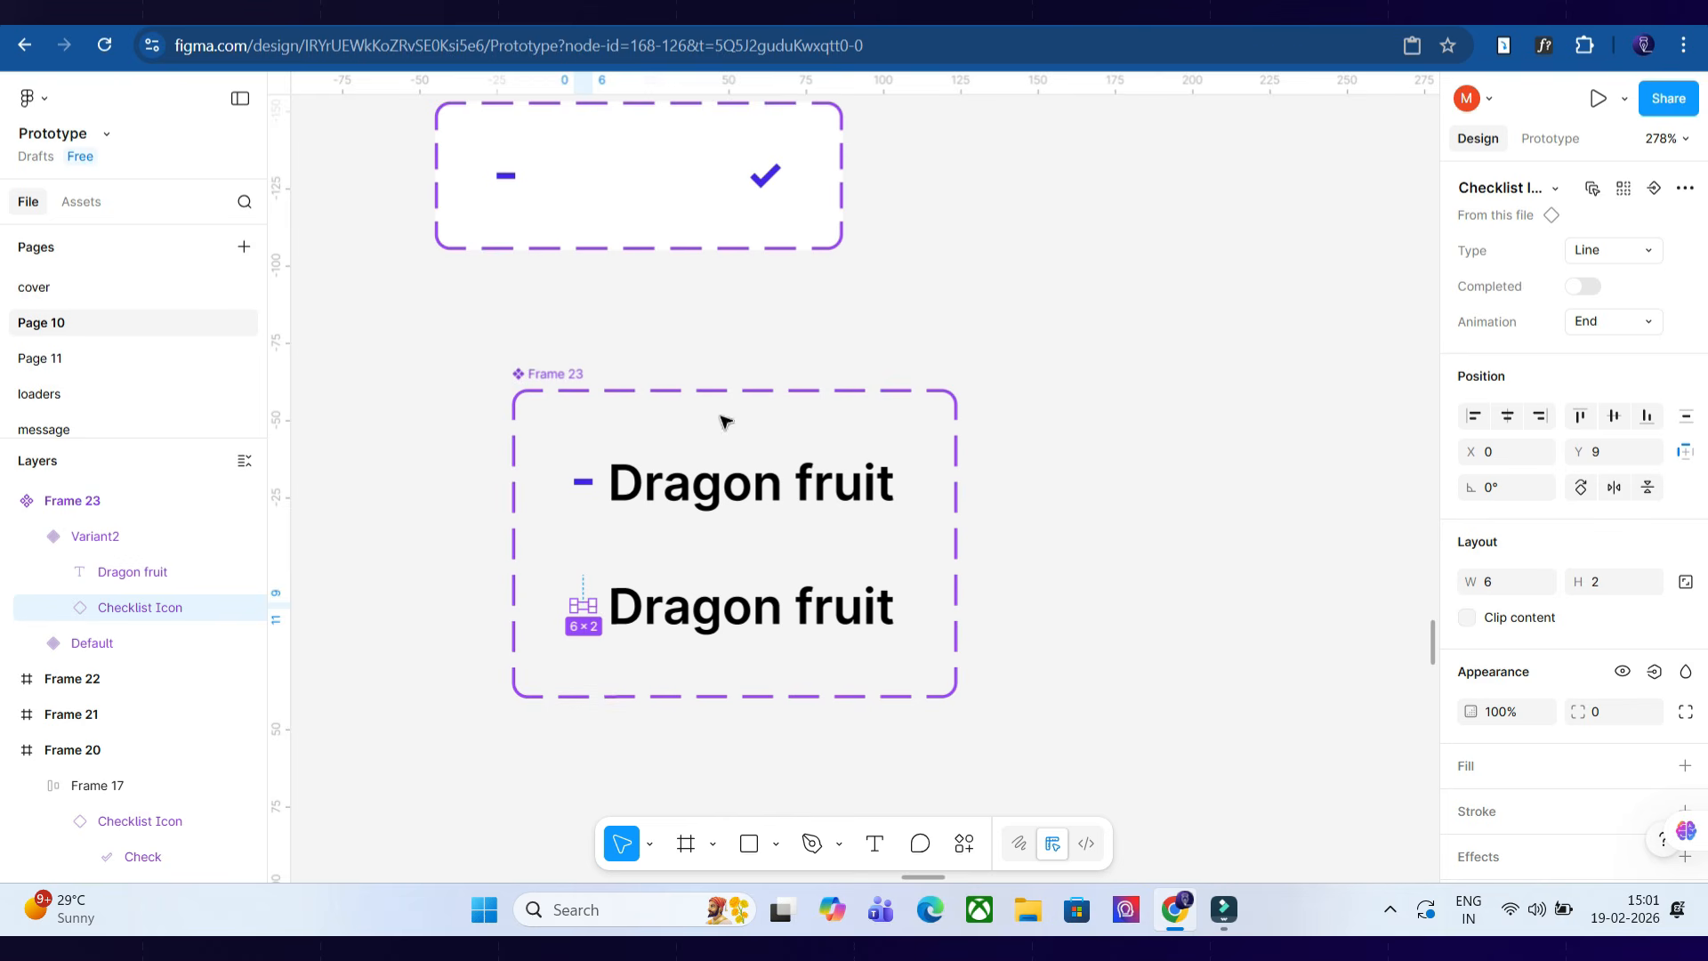
Add a third variant to the Dragon fruit component set.
left_click(546, 369)
left_click(1624, 189)
scroll(976, 461, "down", 1)
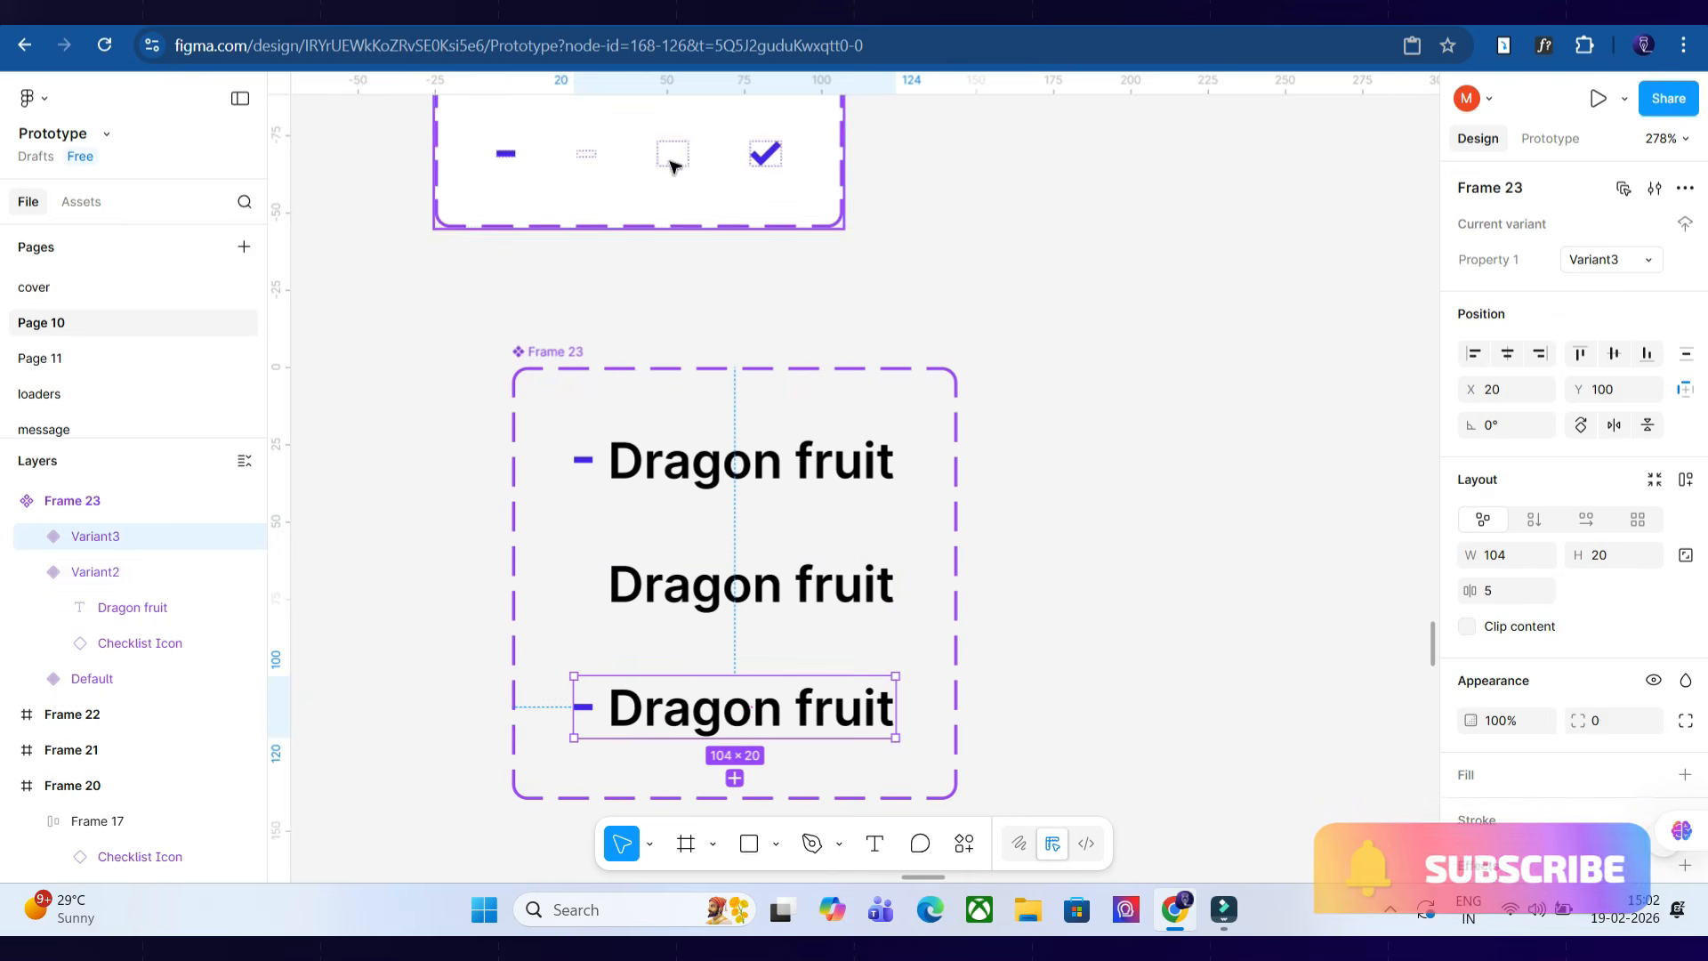
Replace the third variant's dash with the Check, Completed=True, Start icon and move that icon to X -1, Y 6.
left_click(676, 158)
scroll(594, 489, "down", 3)
scroll(588, 465, "up", 5, "ctrl")
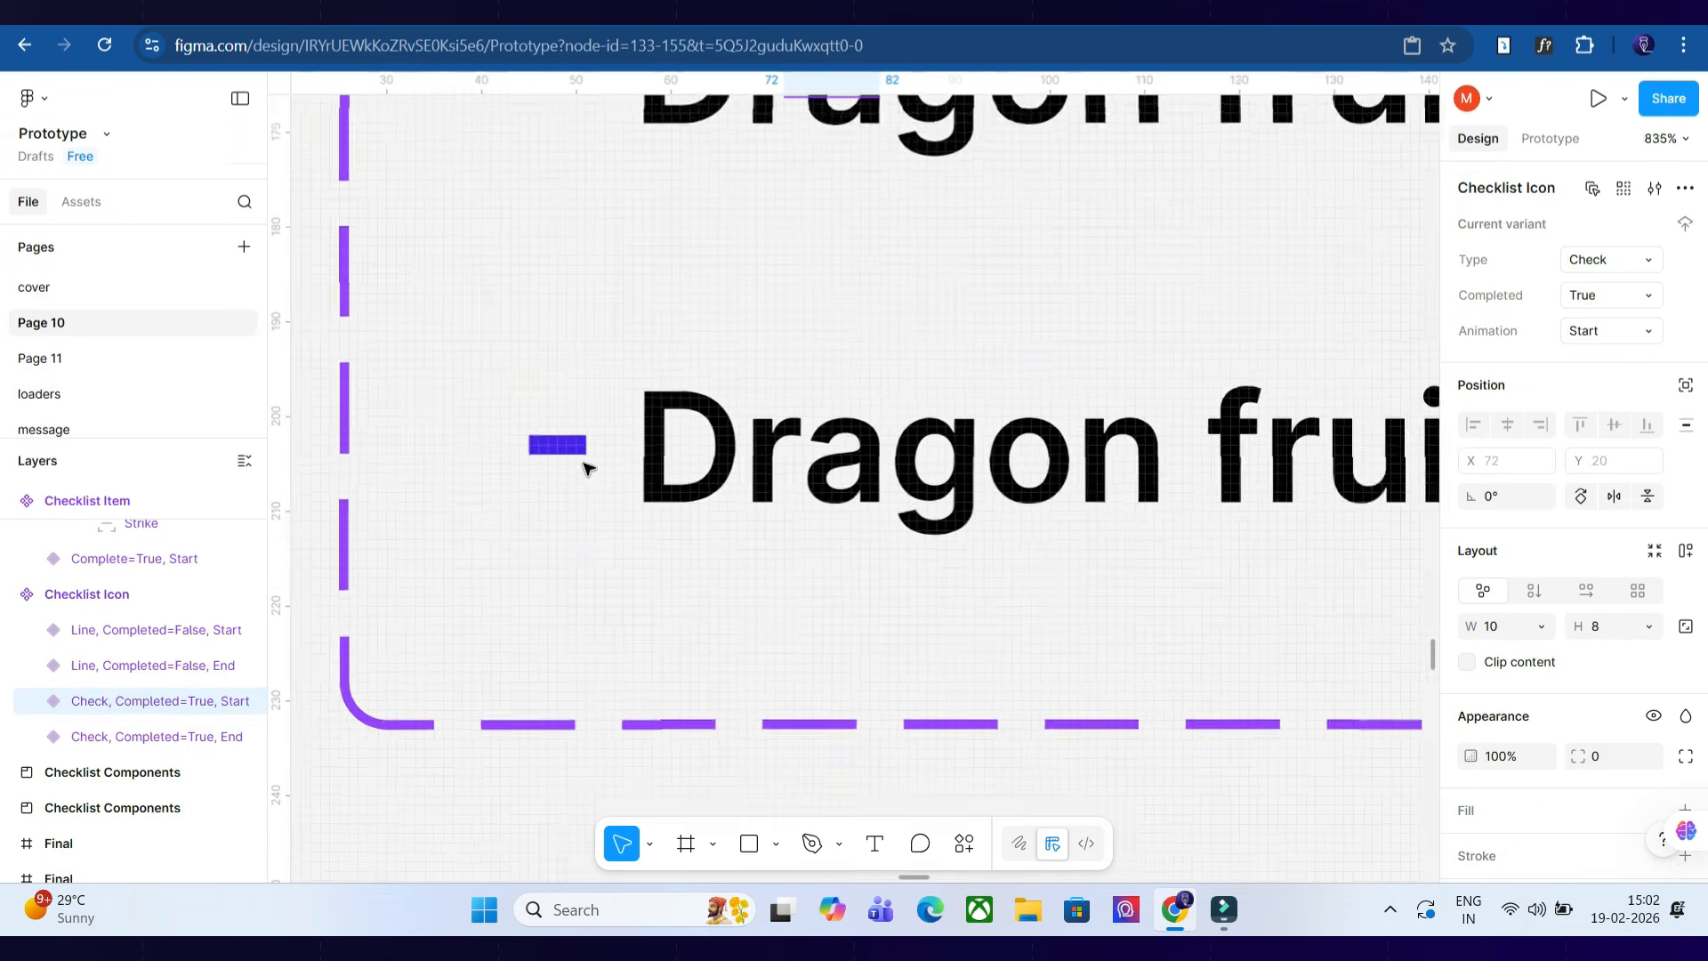
left_click(569, 449)
left_click(569, 450)
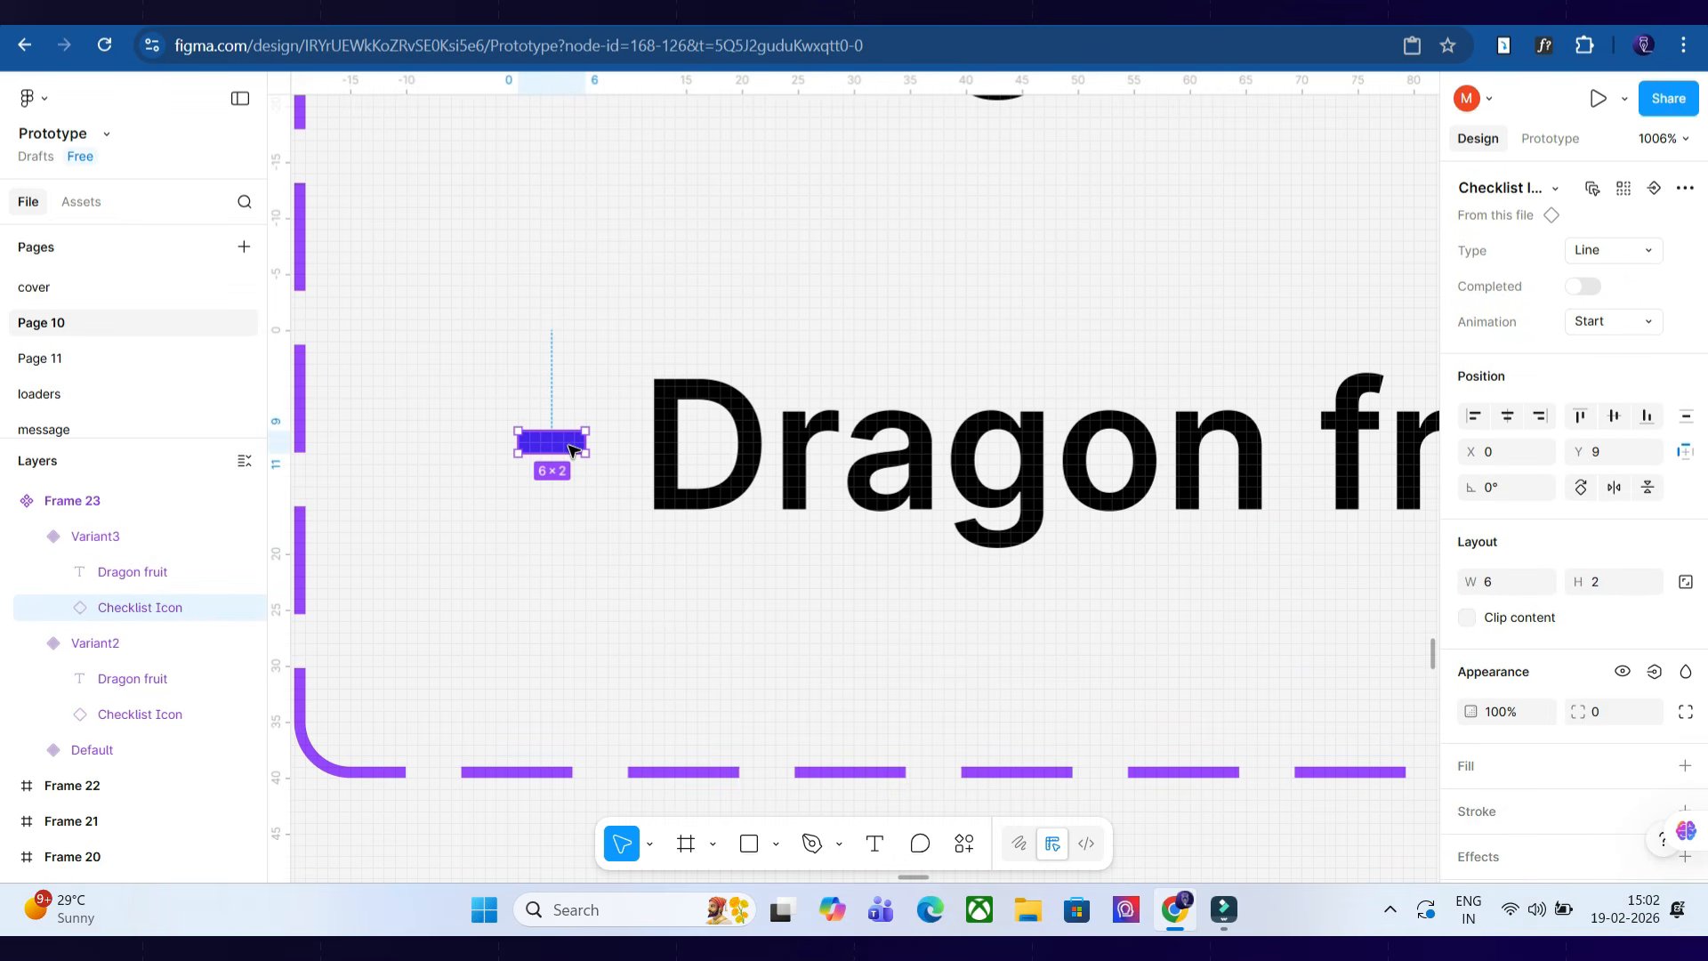
left_click(570, 450)
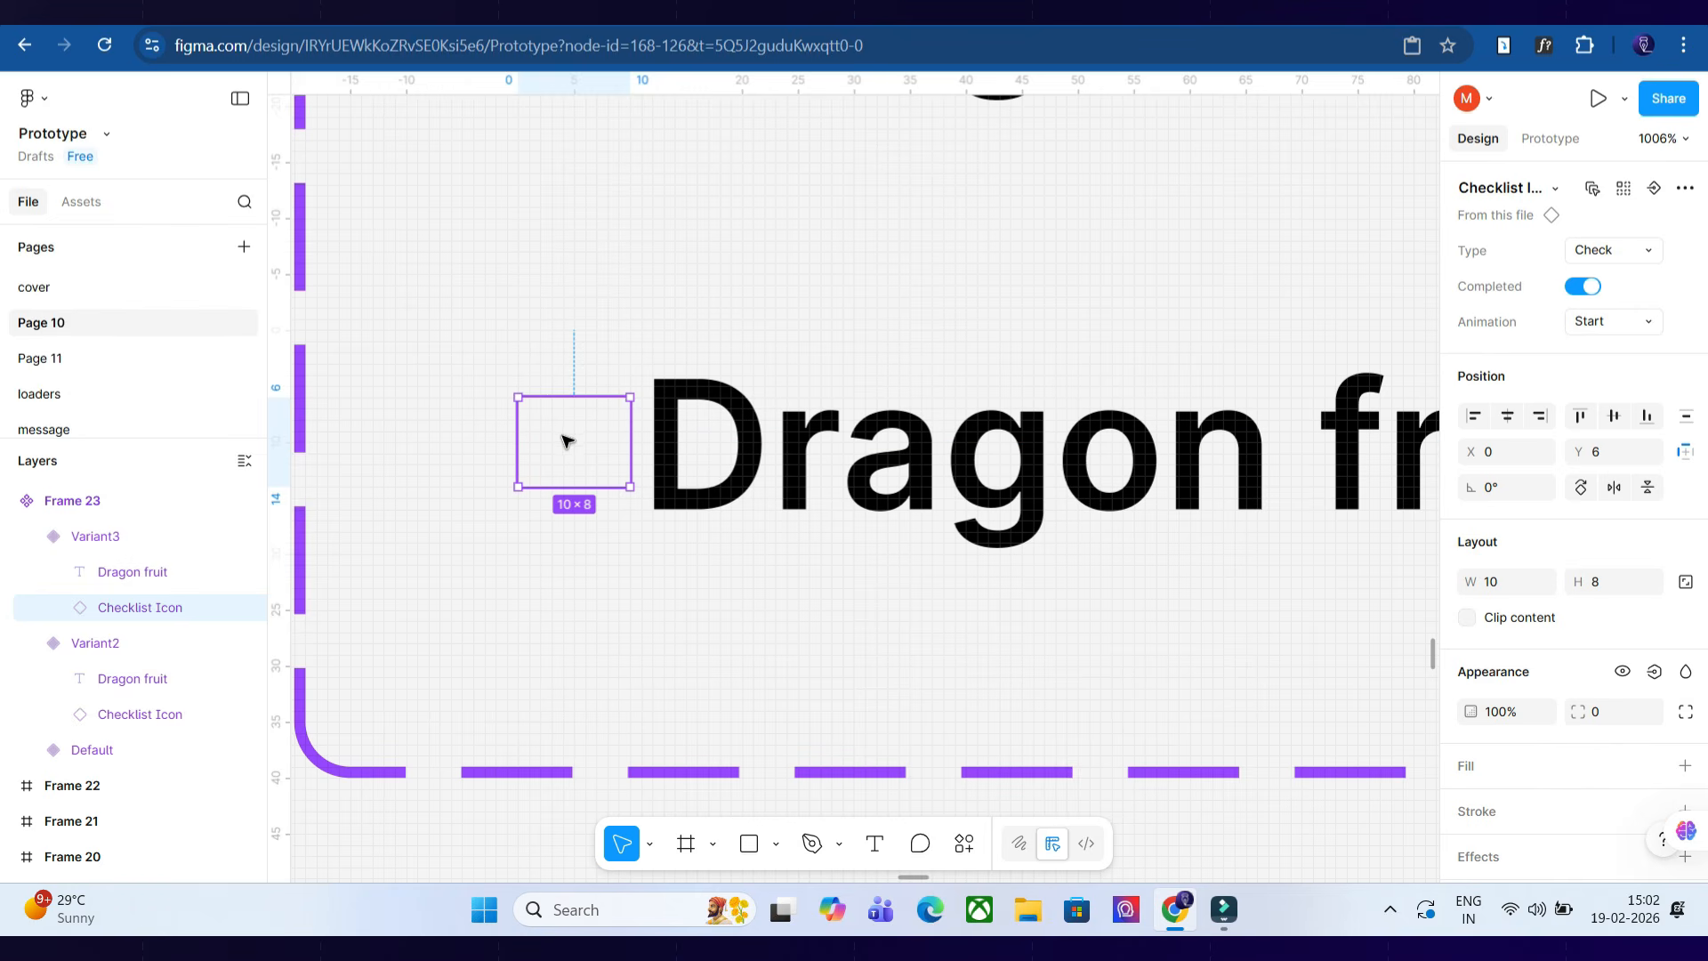
left_click_drag(579, 468, 563, 445)
Add a fourth variant to the Dragon fruit component set.
scroll(583, 461, "down", 5, "ctrl")
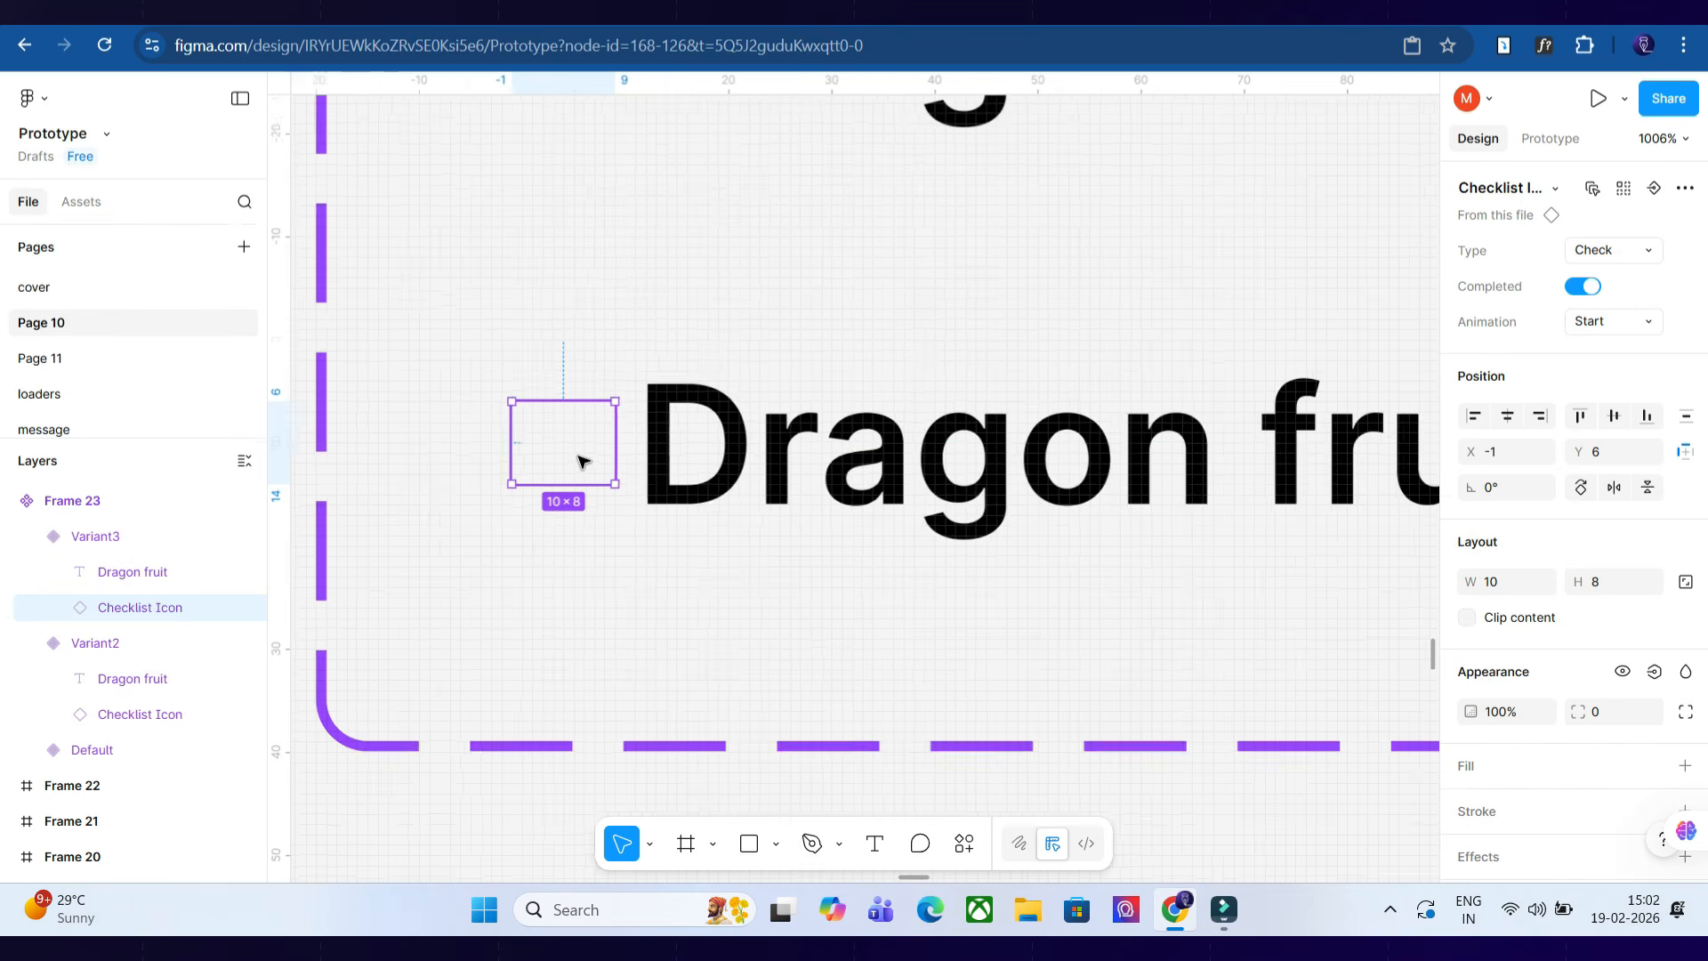
left_click(552, 103)
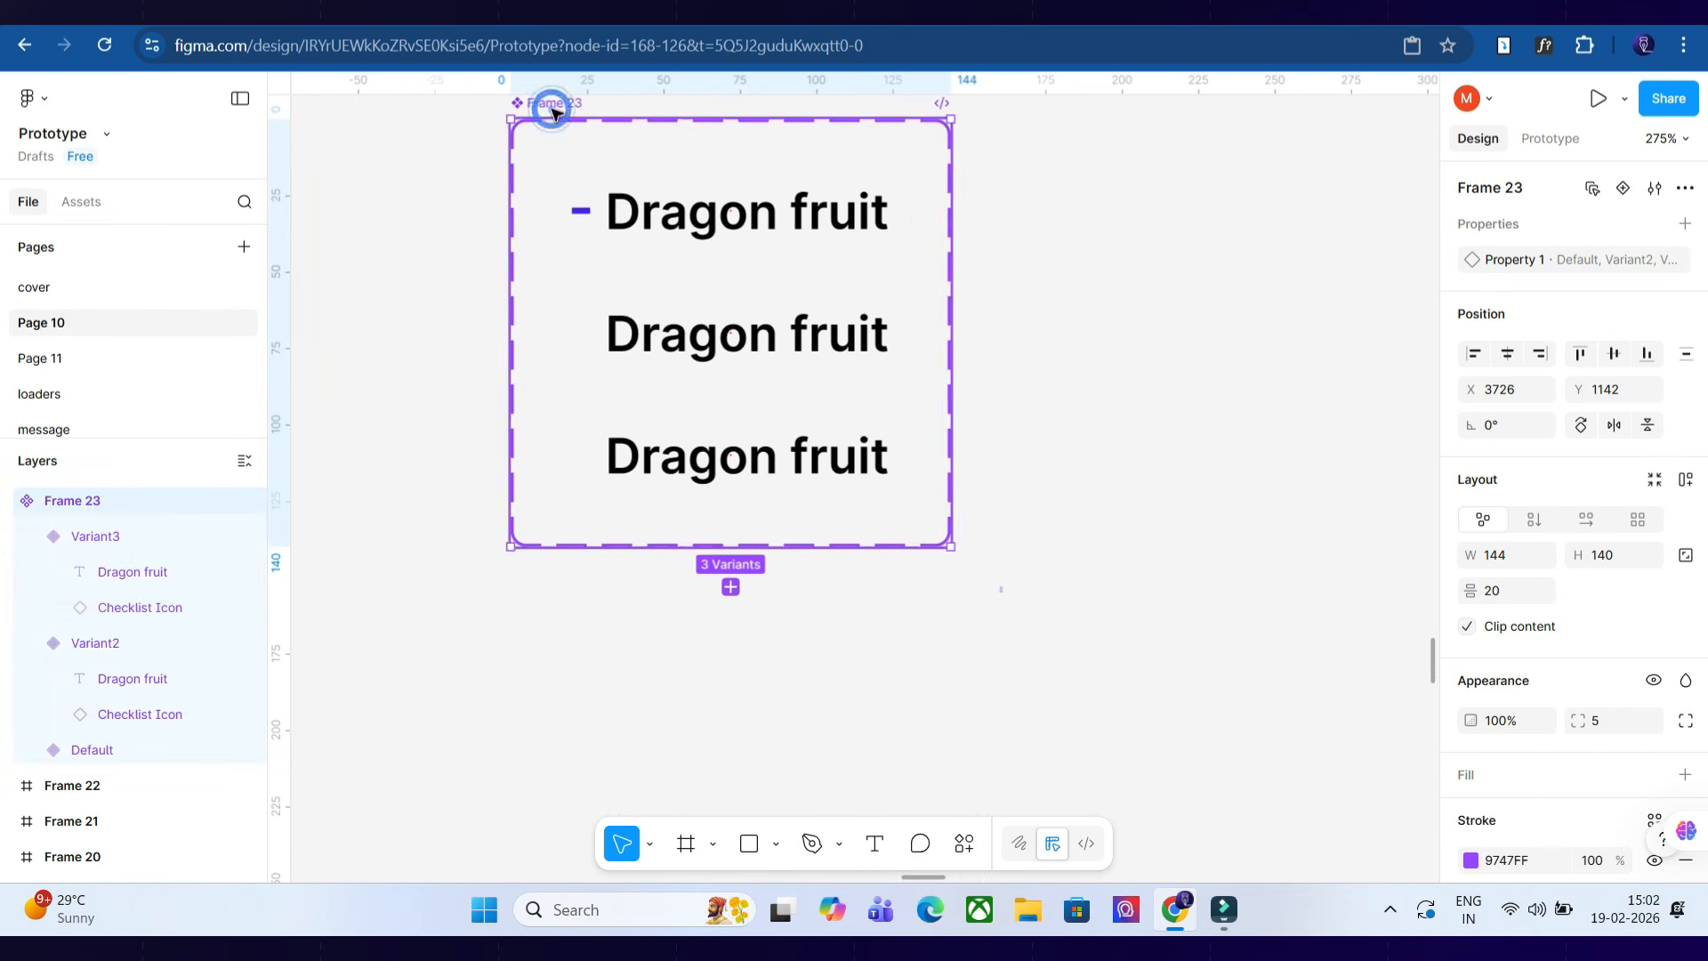
left_click(1616, 193)
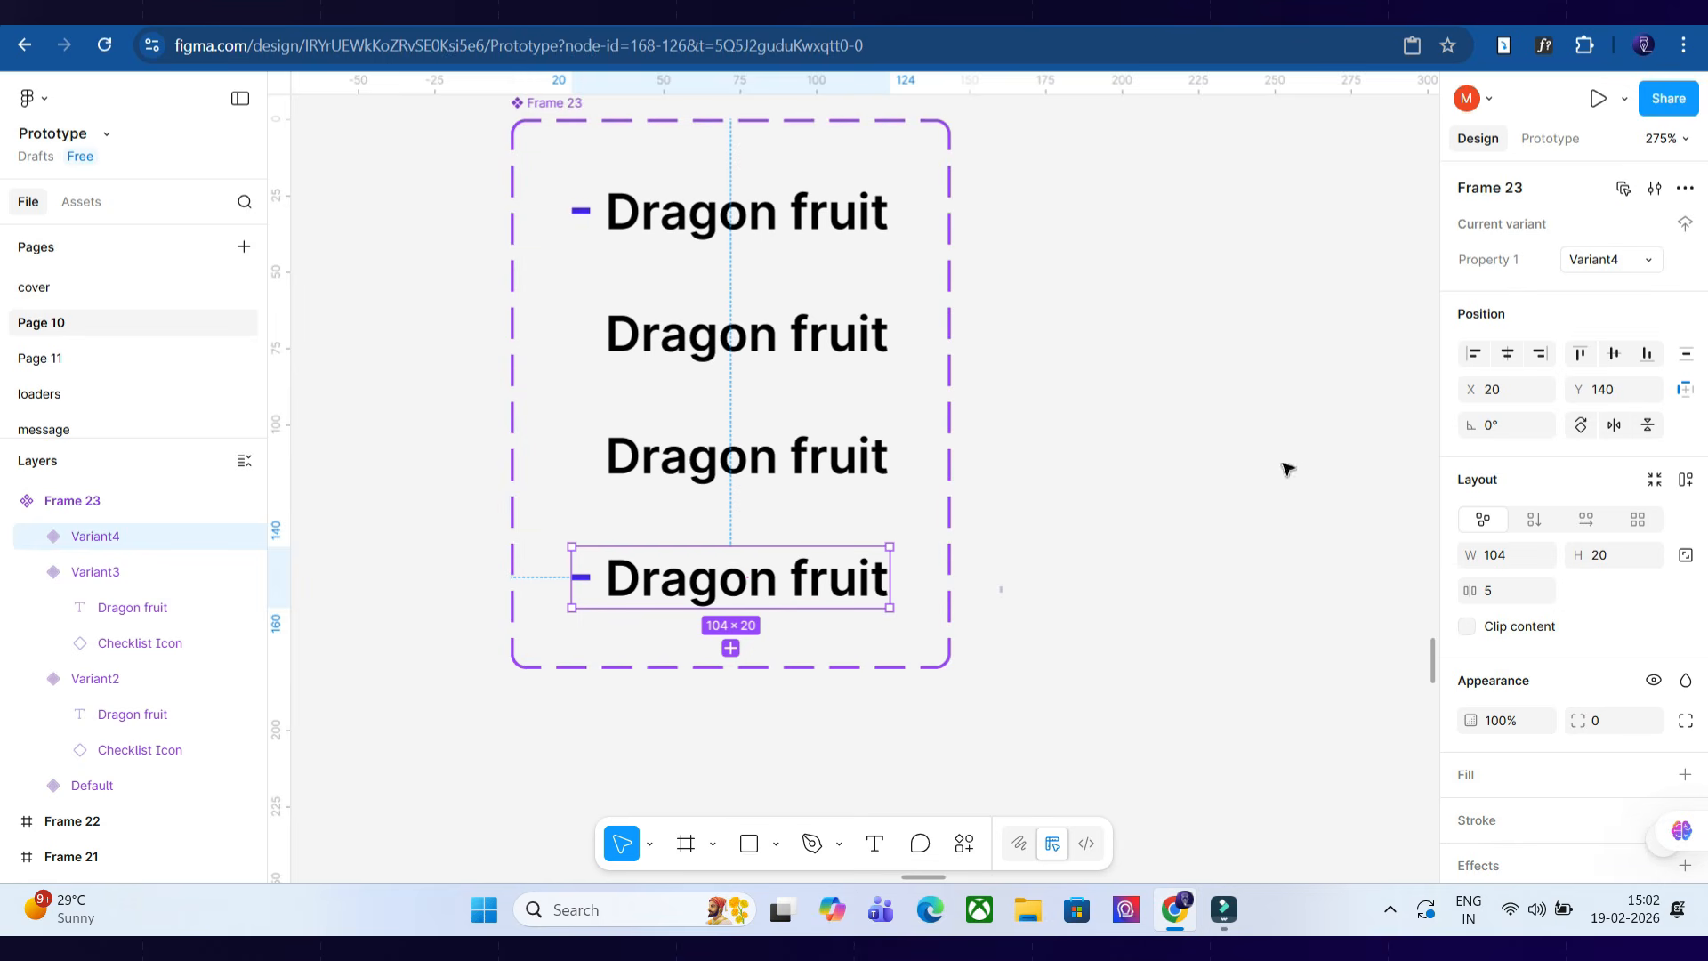
Replace the fourth variant's dash with the Check, Completed=True, End icon from the Checklist Icon component.
scroll(801, 134, "up", 5)
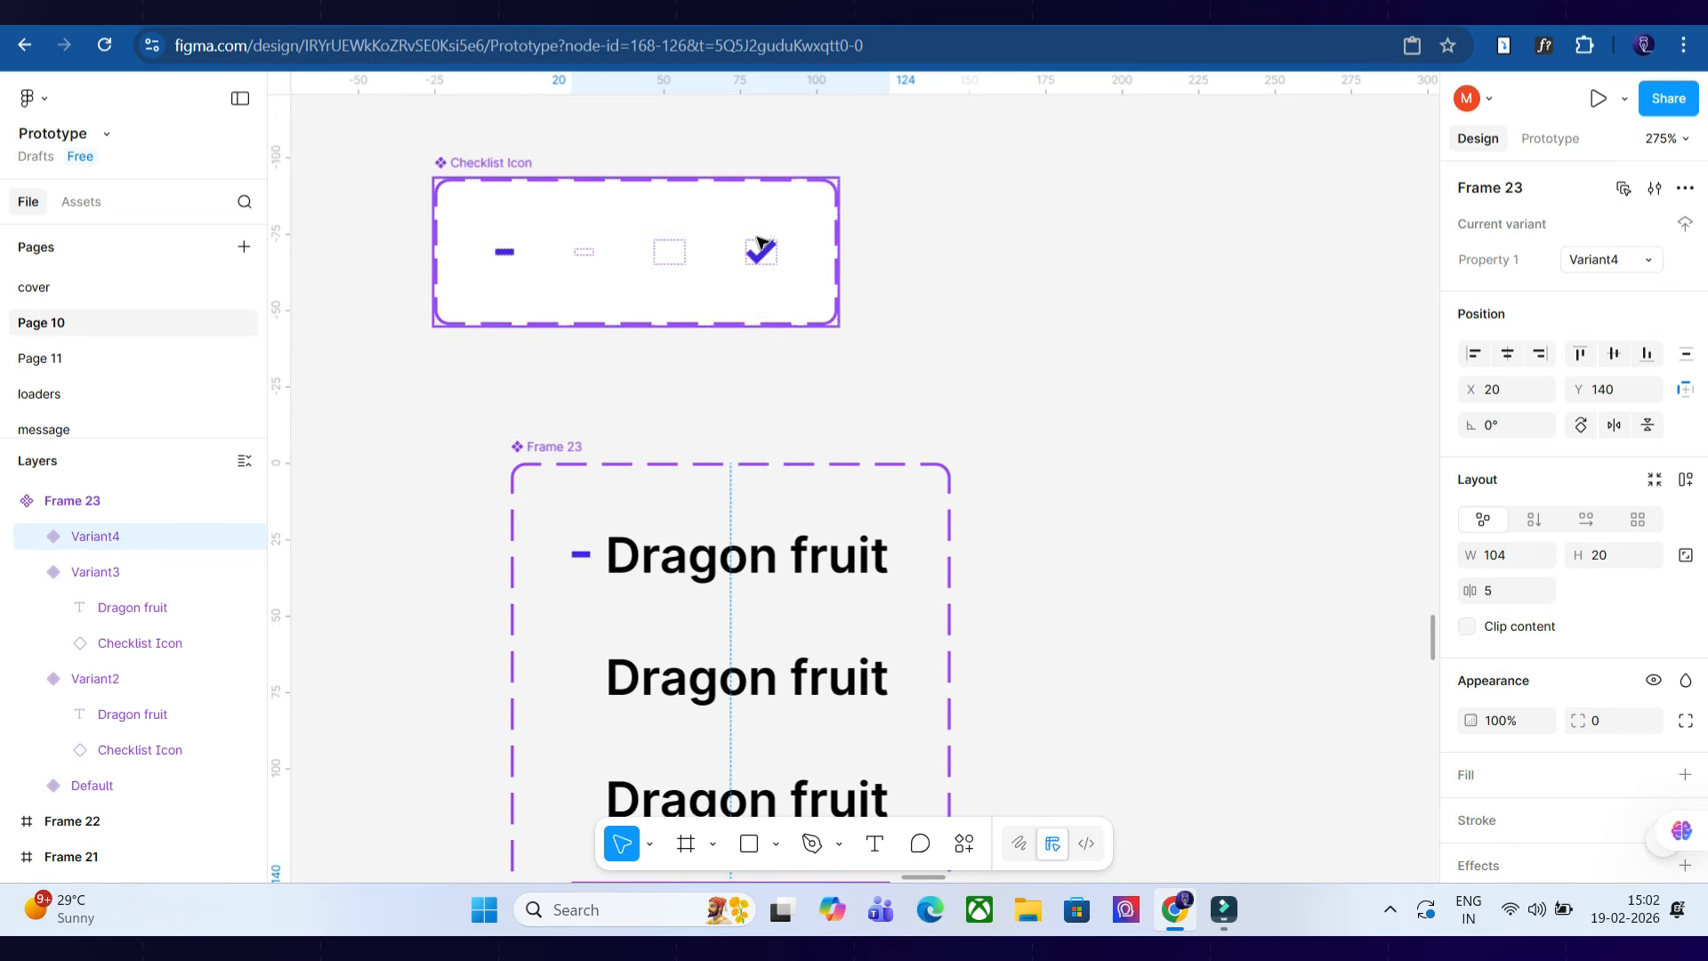
left_click(761, 249)
scroll(730, 400, "down", 5)
scroll(630, 544, "up", 8)
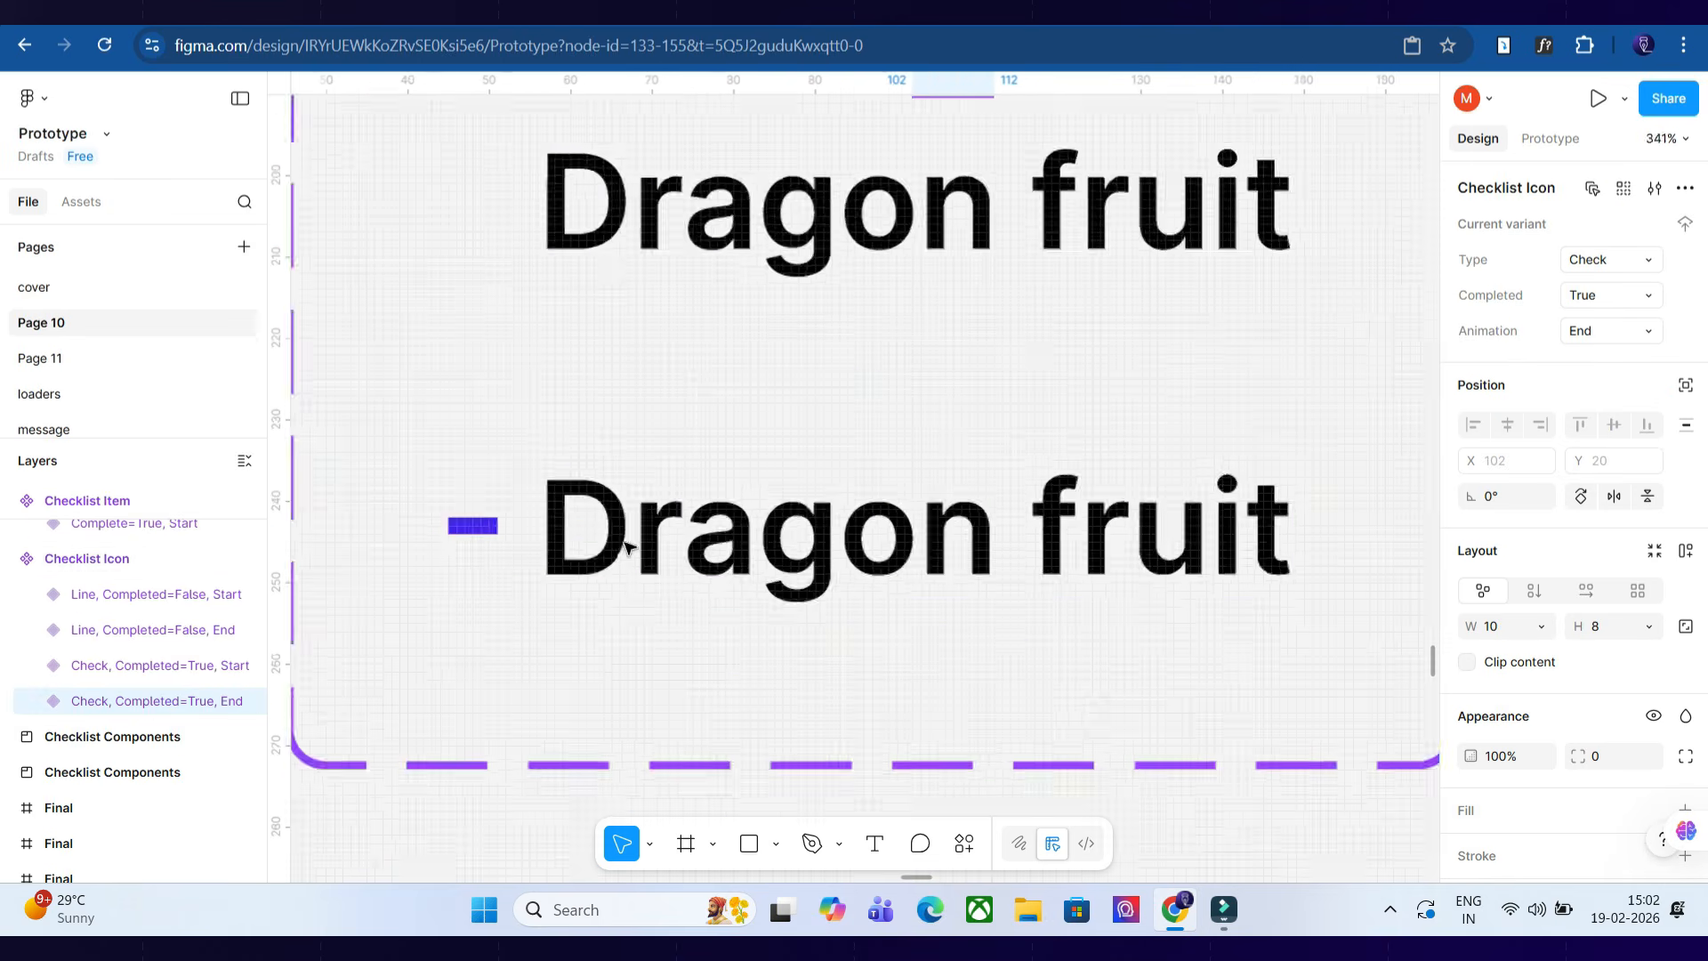
double_click(406, 515)
scroll(496, 553, "left", 3)
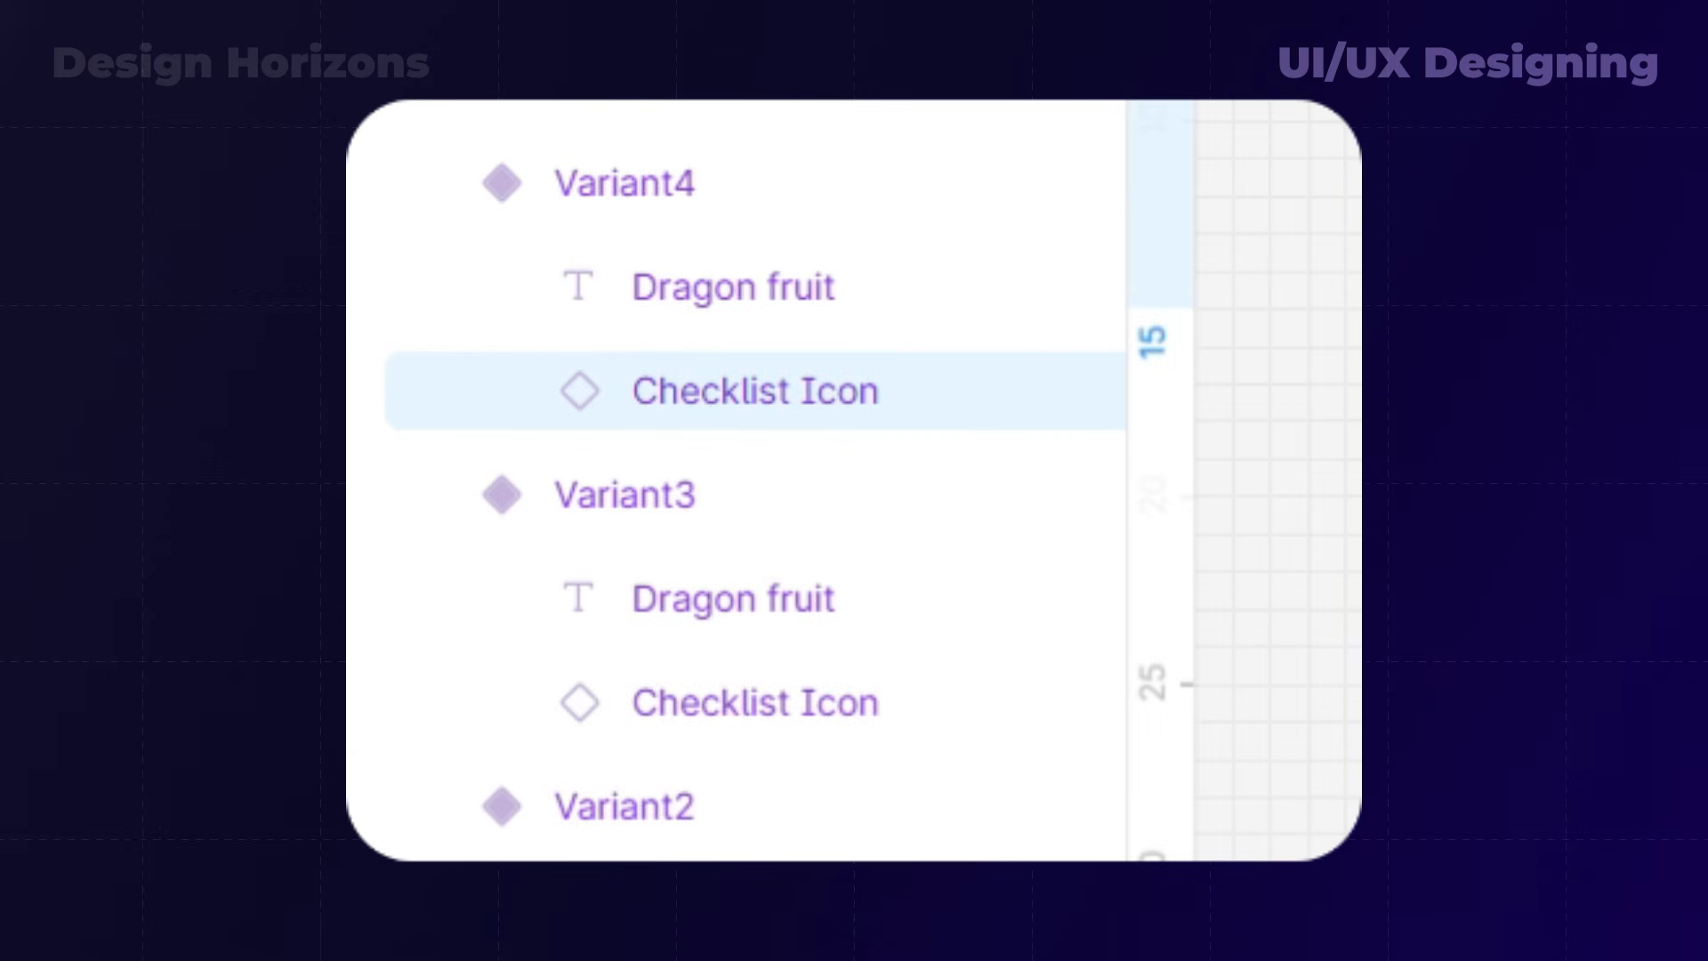
Toggle the completed Dragon fruit item in the prototype preview to examine how the checkmark and strike-through line reverse.
left_click(734, 287)
scroll(469, 499, "down", 3)
scroll(469, 498, "right", 2)
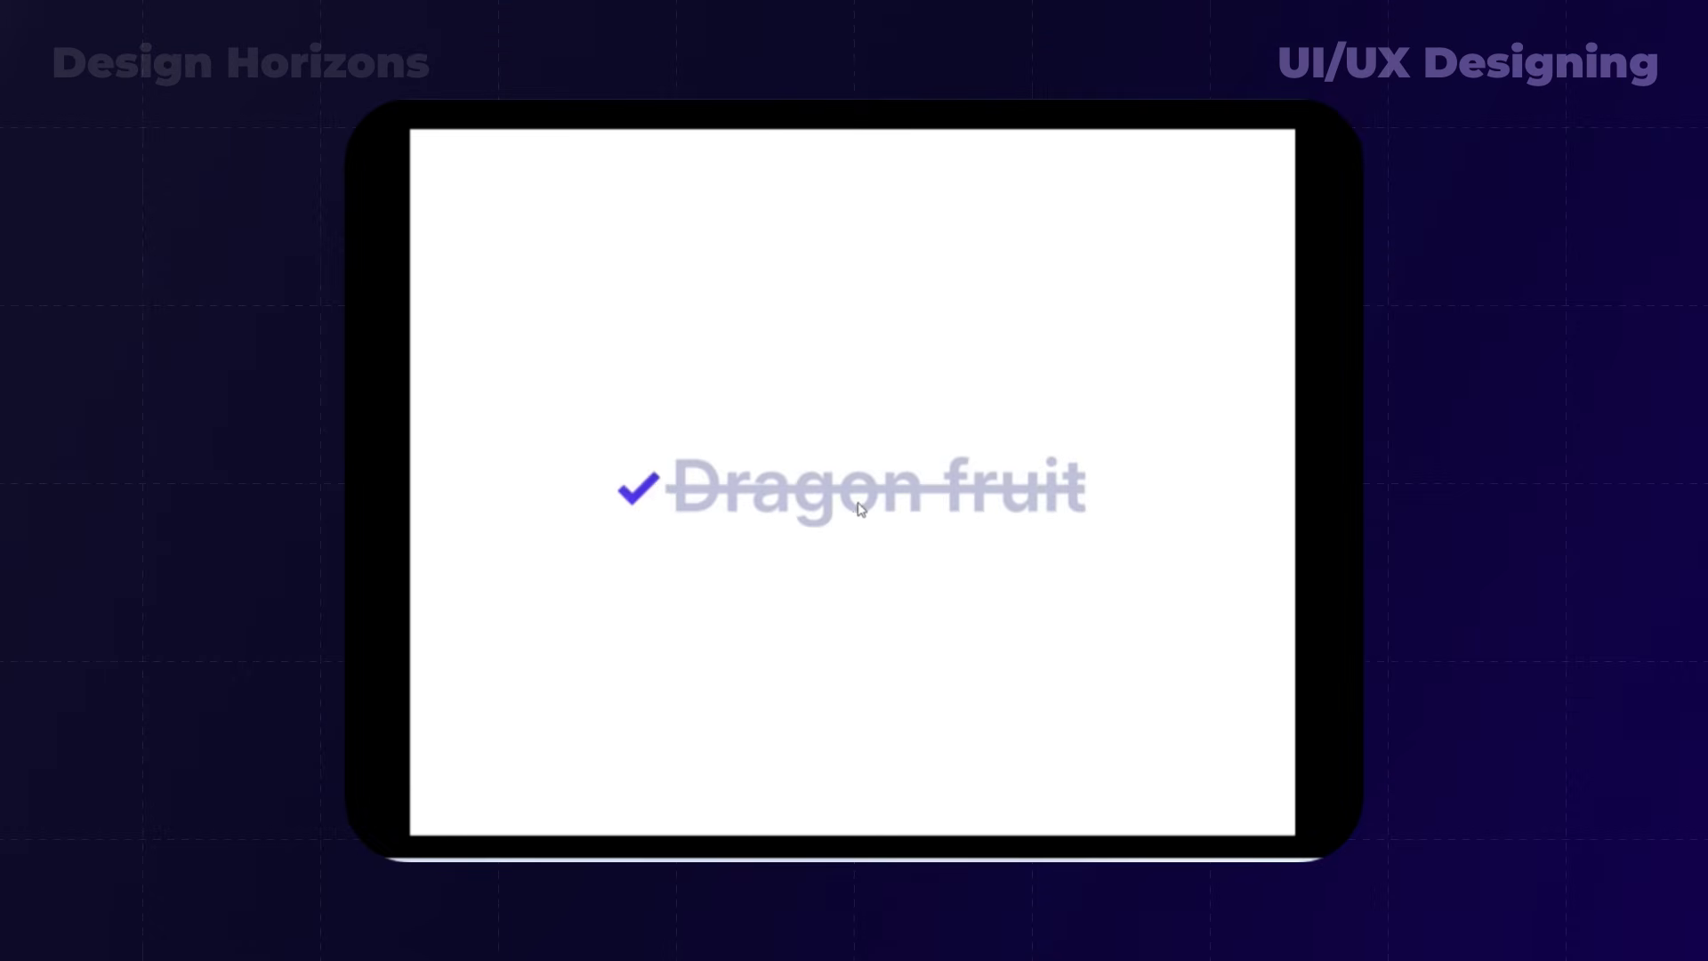
left_click(856, 492)
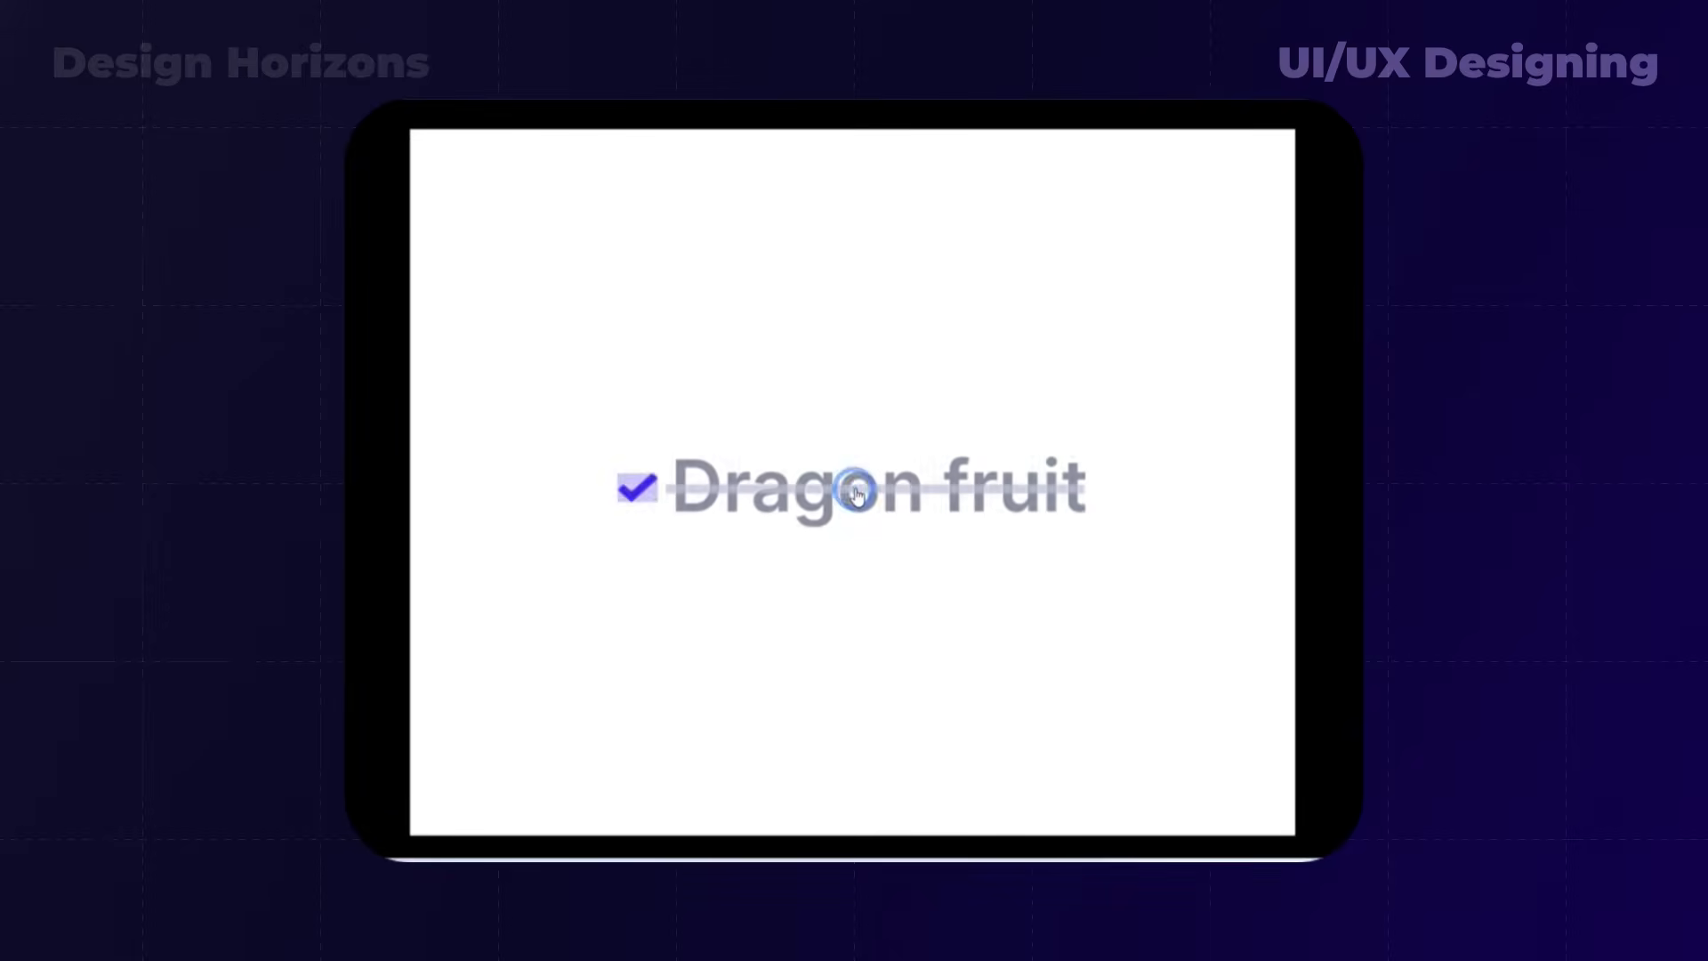
left_click(856, 500)
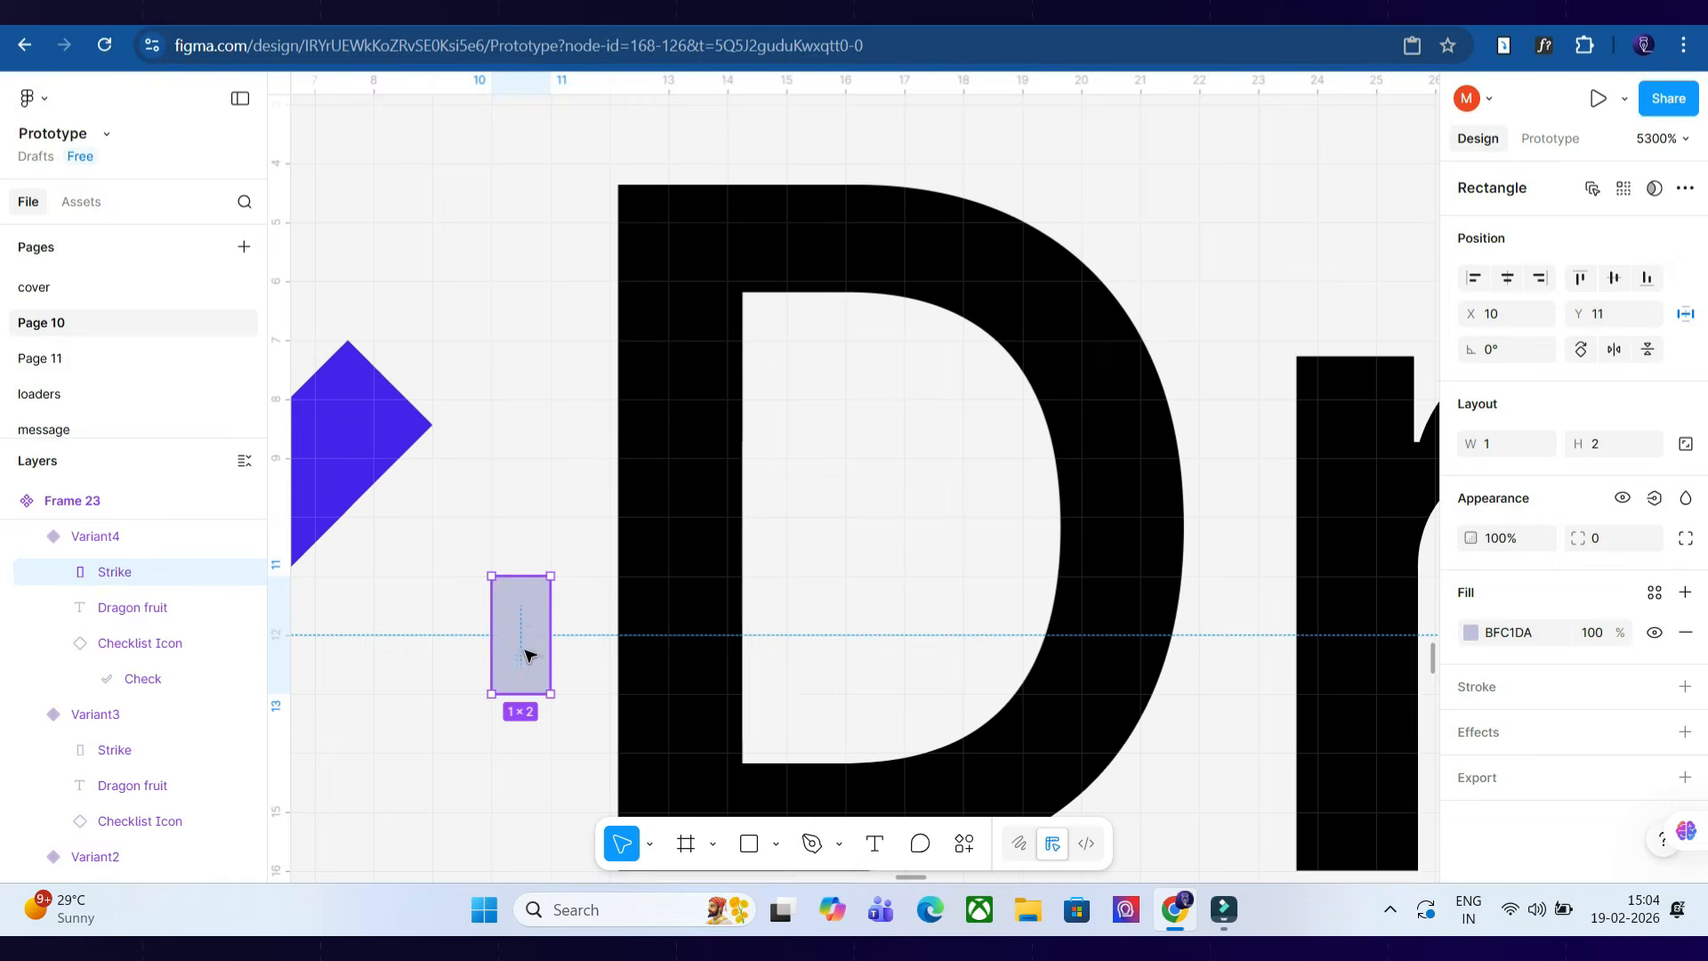
Move the fourth variant's 1 × 2 strike rectangle up to Y 10, just before the Dragon fruit text.
mouse_move(530, 656)
left_mouse_down()
mouse_move(526, 614)
mouse_move(534, 639)
left_mouse_up()
scroll(534, 639, "down", 5)
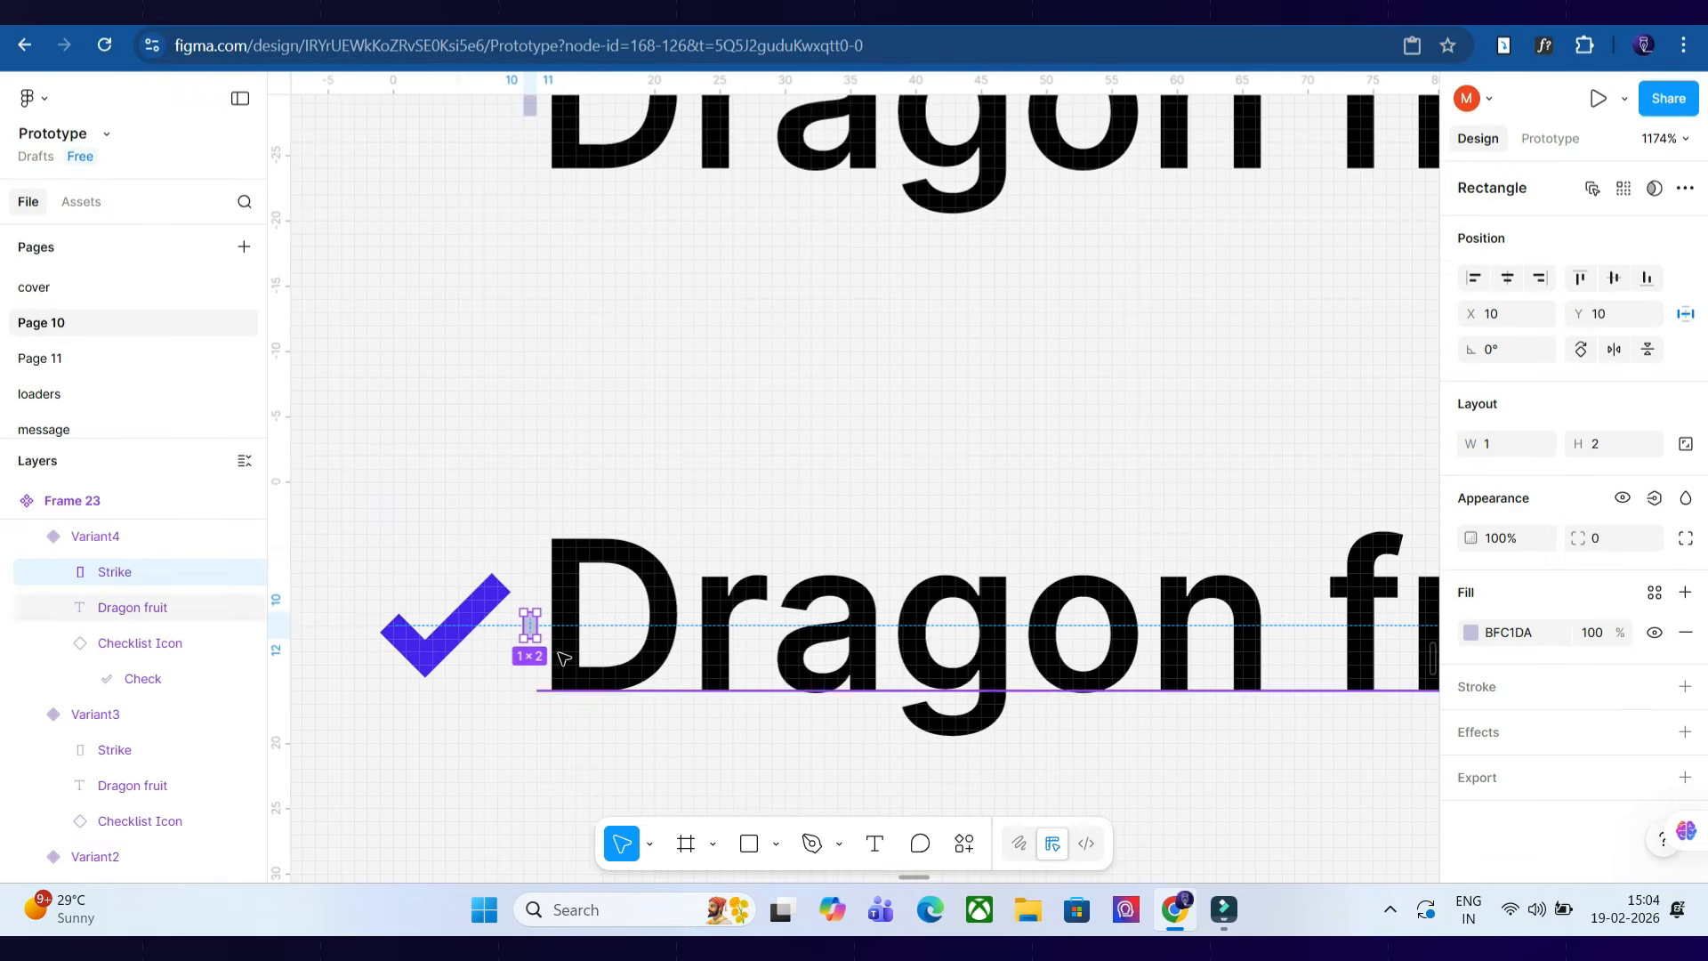
scroll(587, 365, "up", 2)
Place the 1 × 2 strike rectangle inside the third variant at X 10, Y 10, just before the Dragon fruit text.
double_click(530, 292)
scroll(539, 292, "up", 4)
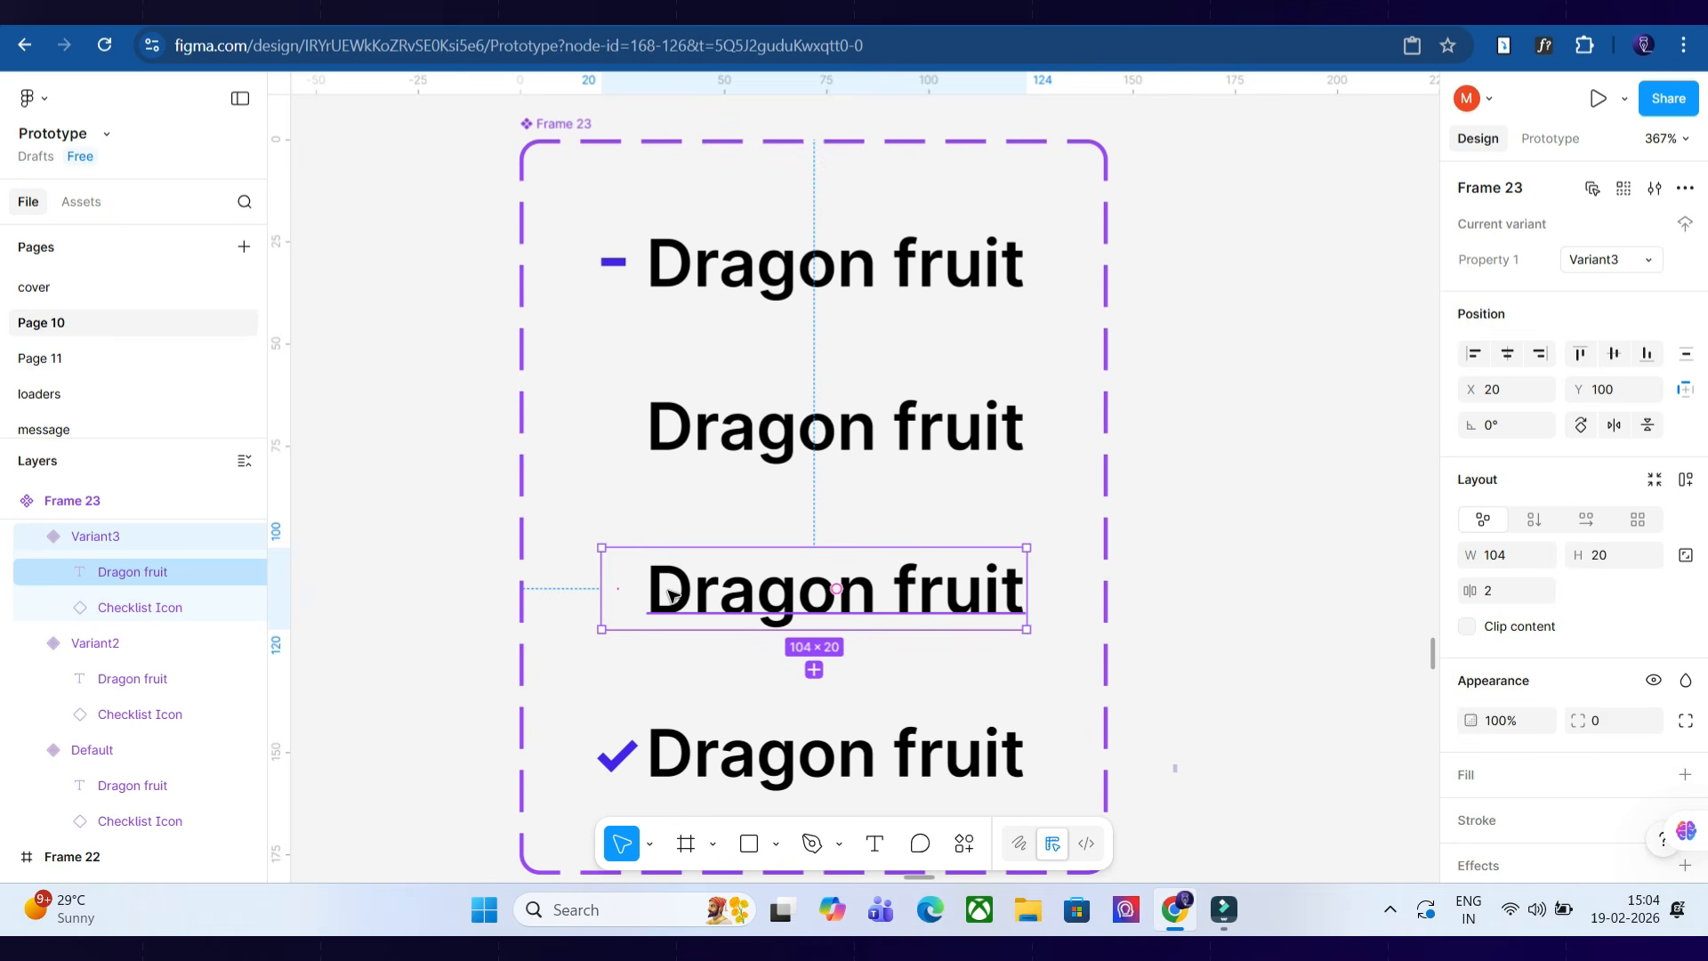
left_click(670, 595)
scroll(743, 601, "up", 4)
left_click_drag(1128, 571, 503, 560)
scroll(523, 571, "up", 6)
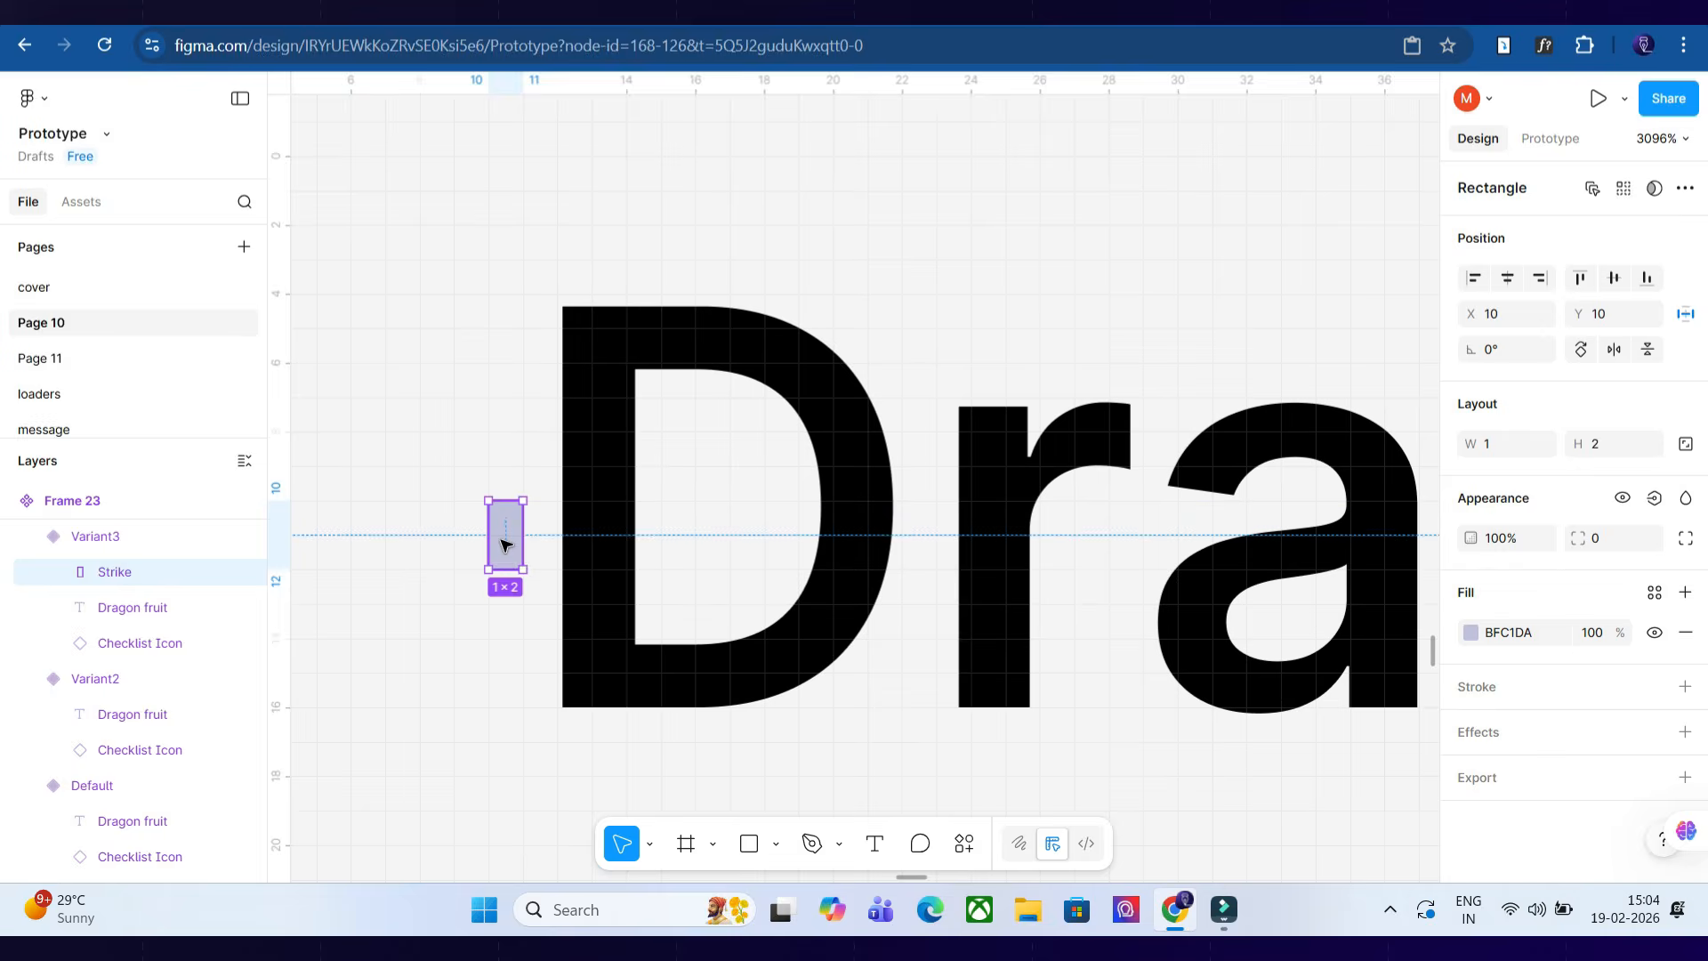
scroll(502, 557, "down", 6)
scroll(514, 544, "down", 5)
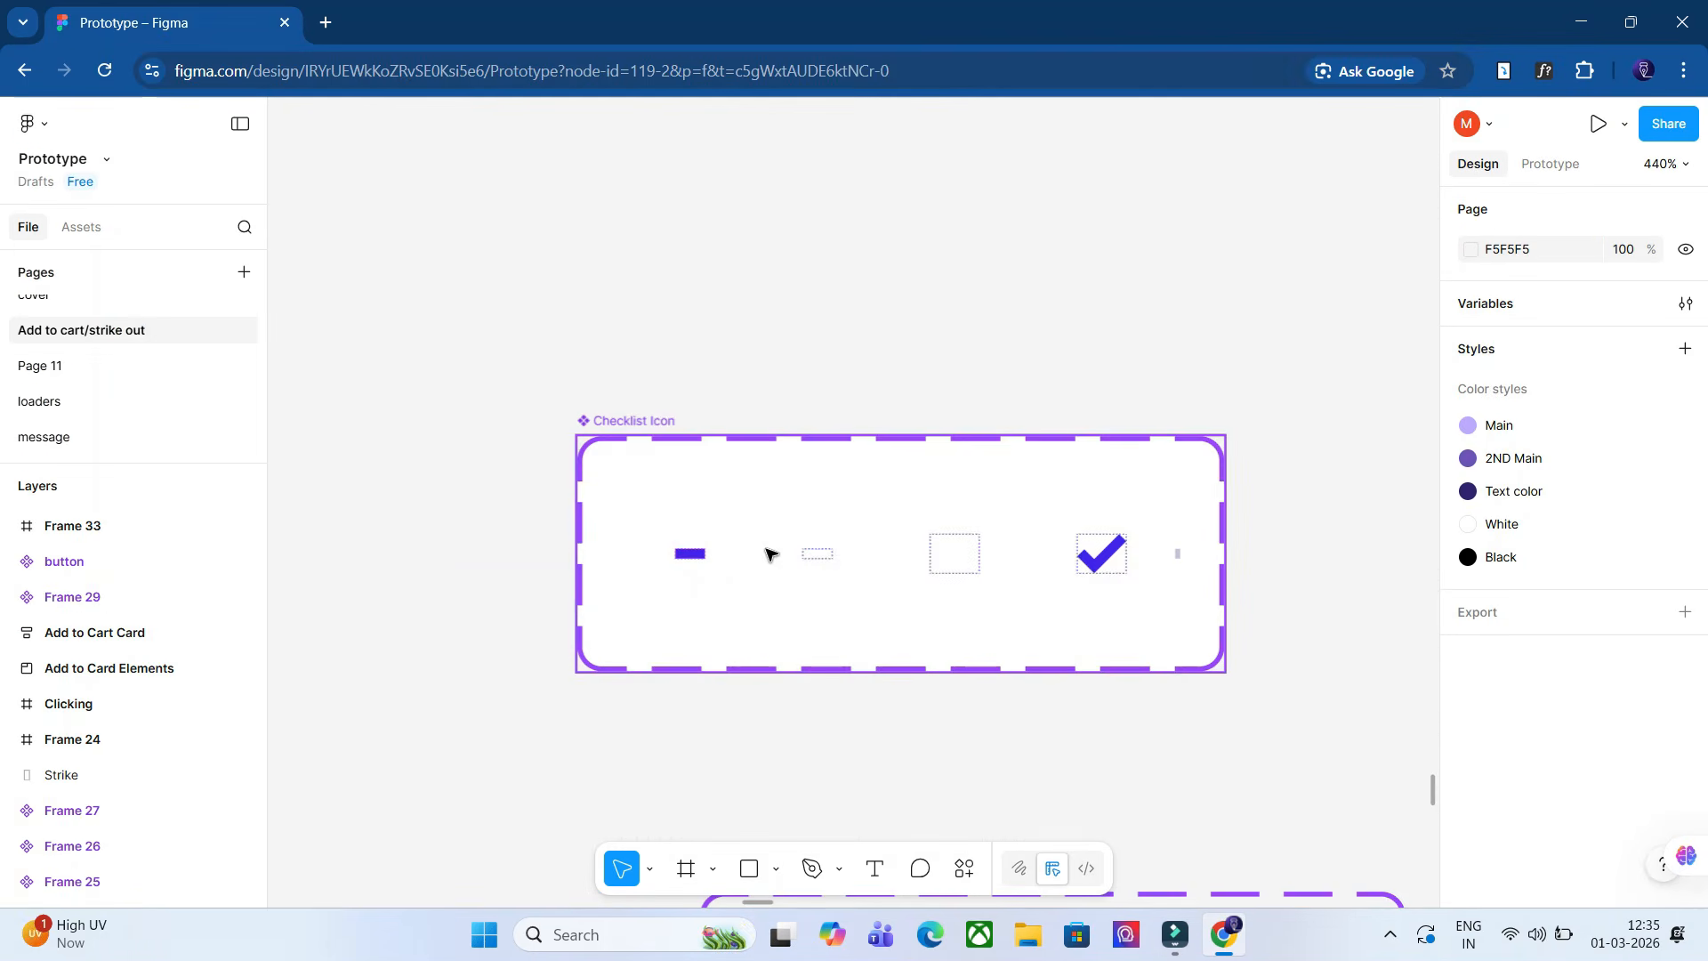
Inspect the size and fill of the small strike rectangle beside the Checklist Icon's checkmark.
scroll(1162, 566, "up", 8)
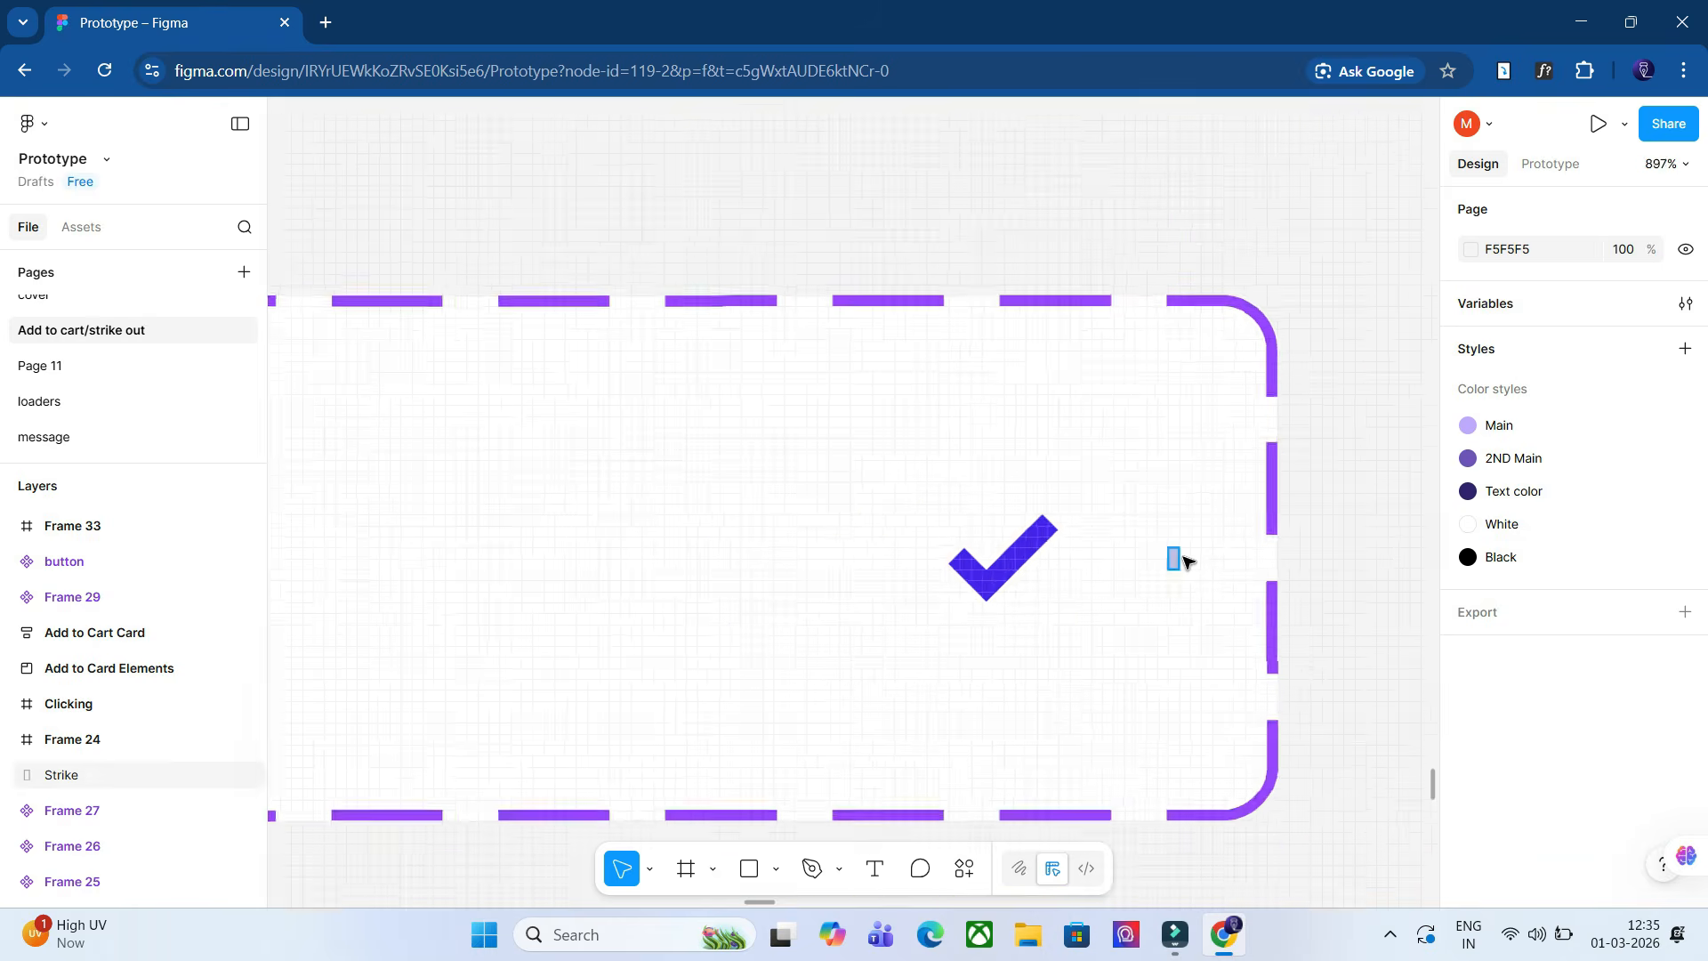
scroll(1131, 579, "up", 8)
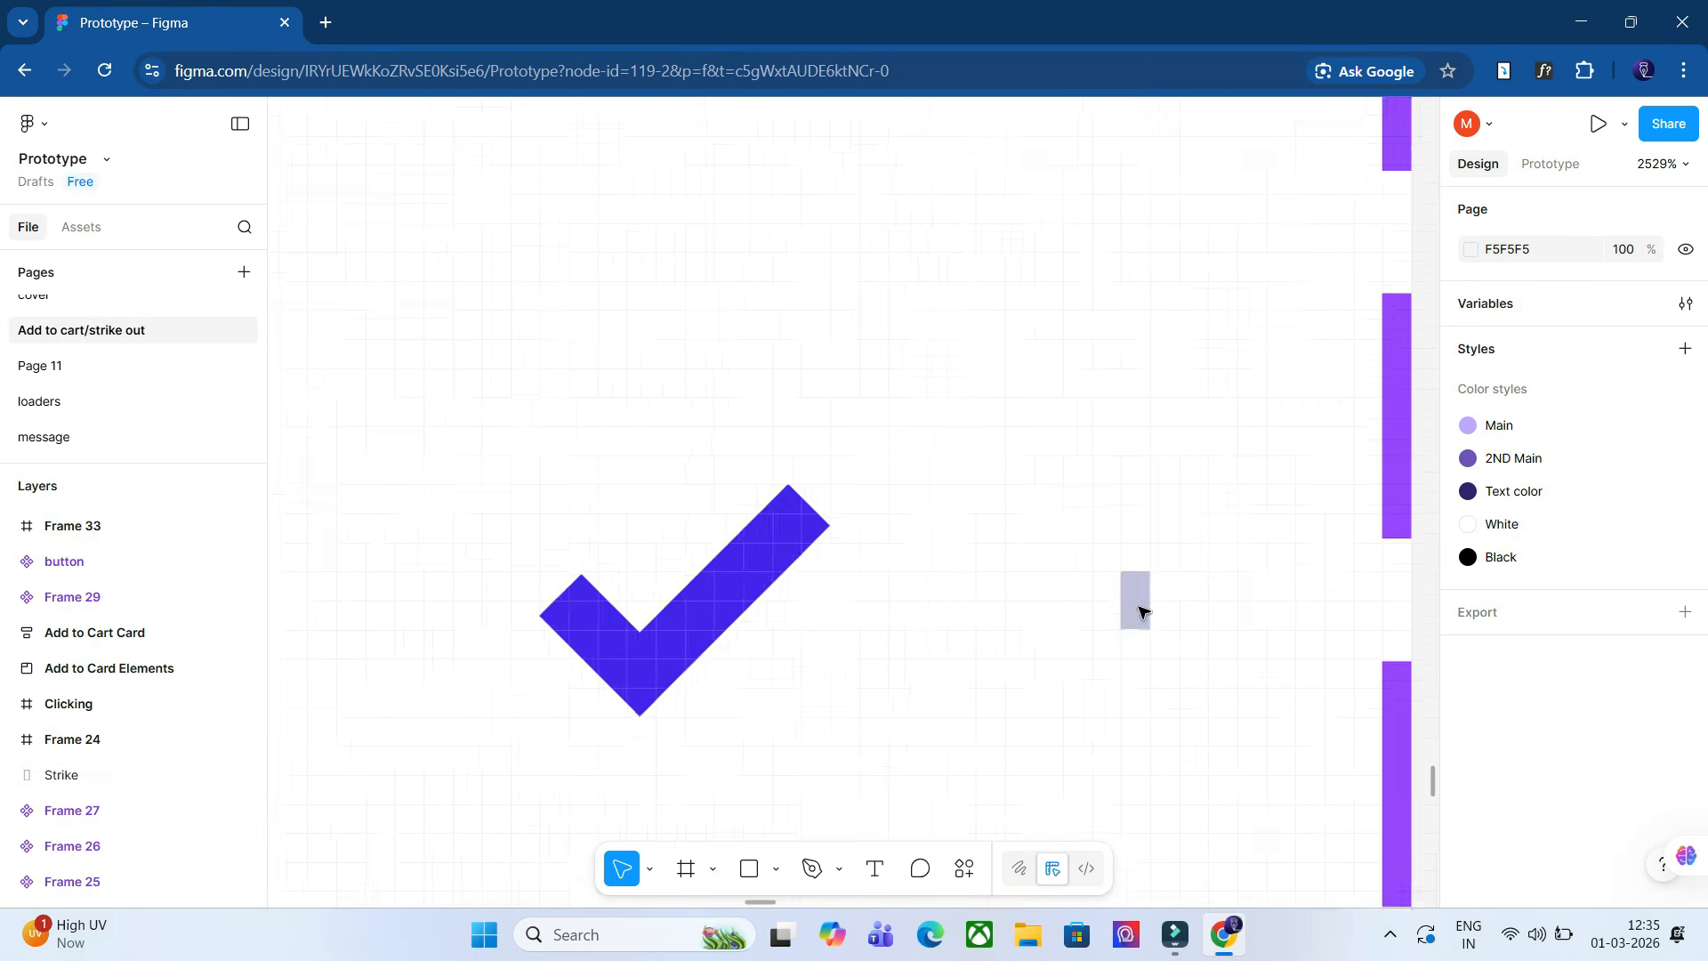
left_click(1131, 590)
scroll(1132, 590, "down", 18)
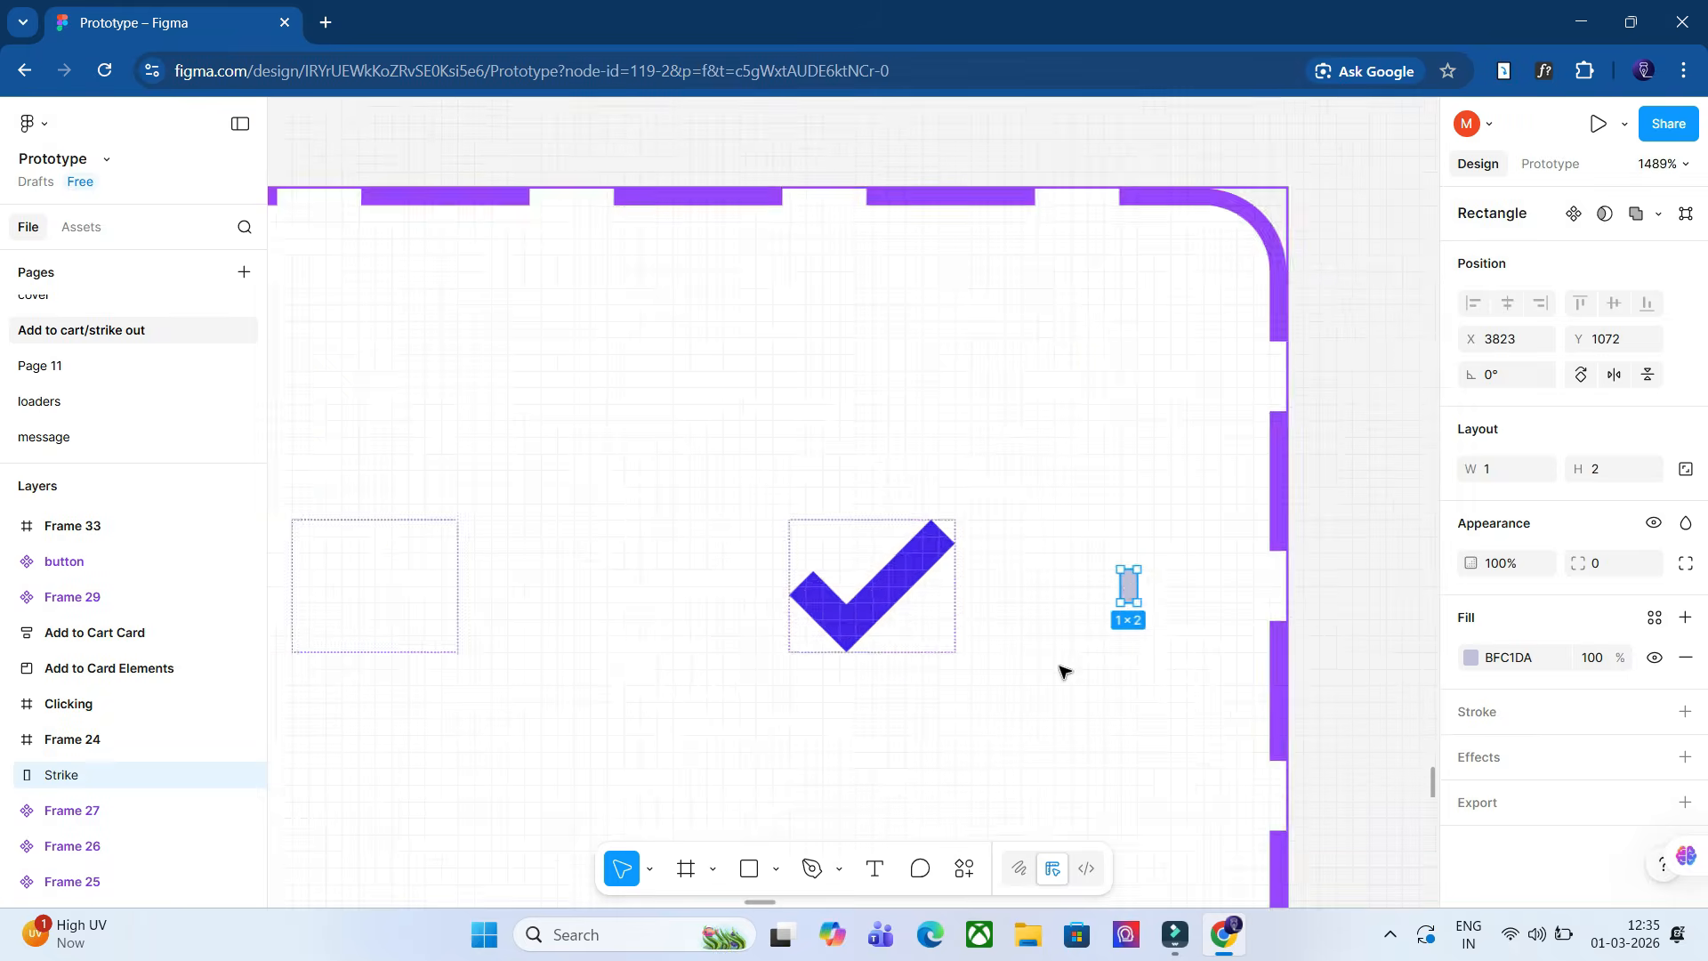
left_click(1120, 701)
scroll(691, 583, "down", 1)
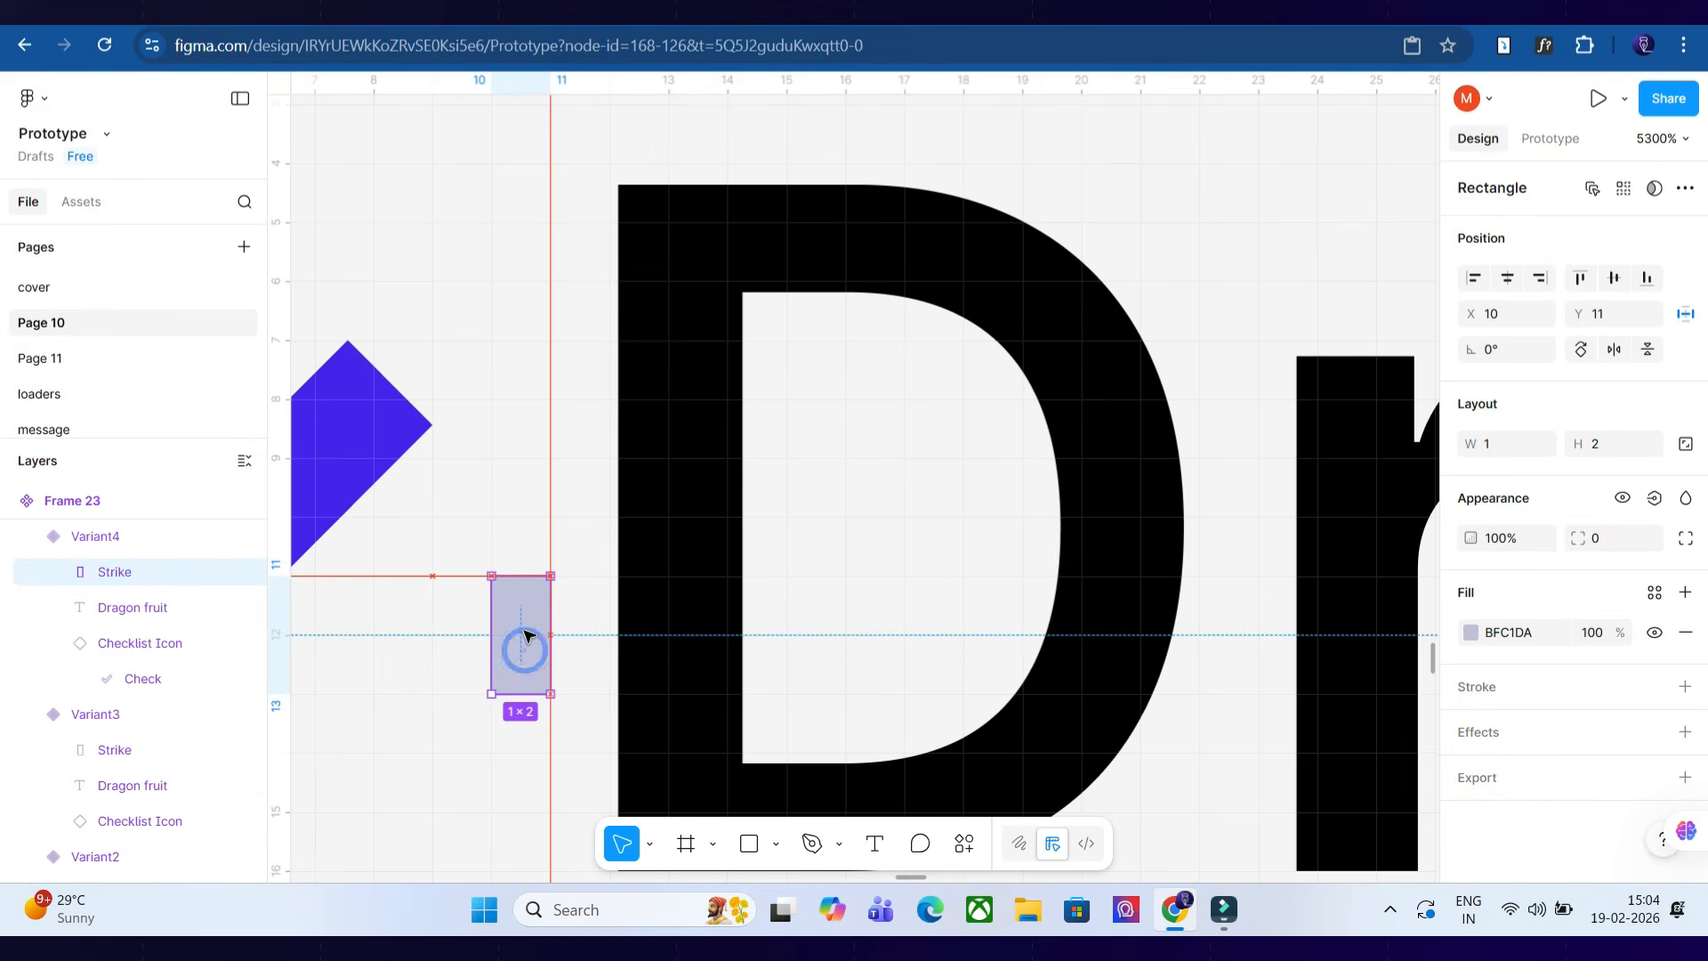
Raise the fourth variant's strike rectangle to Y 10 between the checkmark and the Dragon fruit text.
left_click_drag(526, 636, 526, 608)
scroll(530, 623, "down", 5)
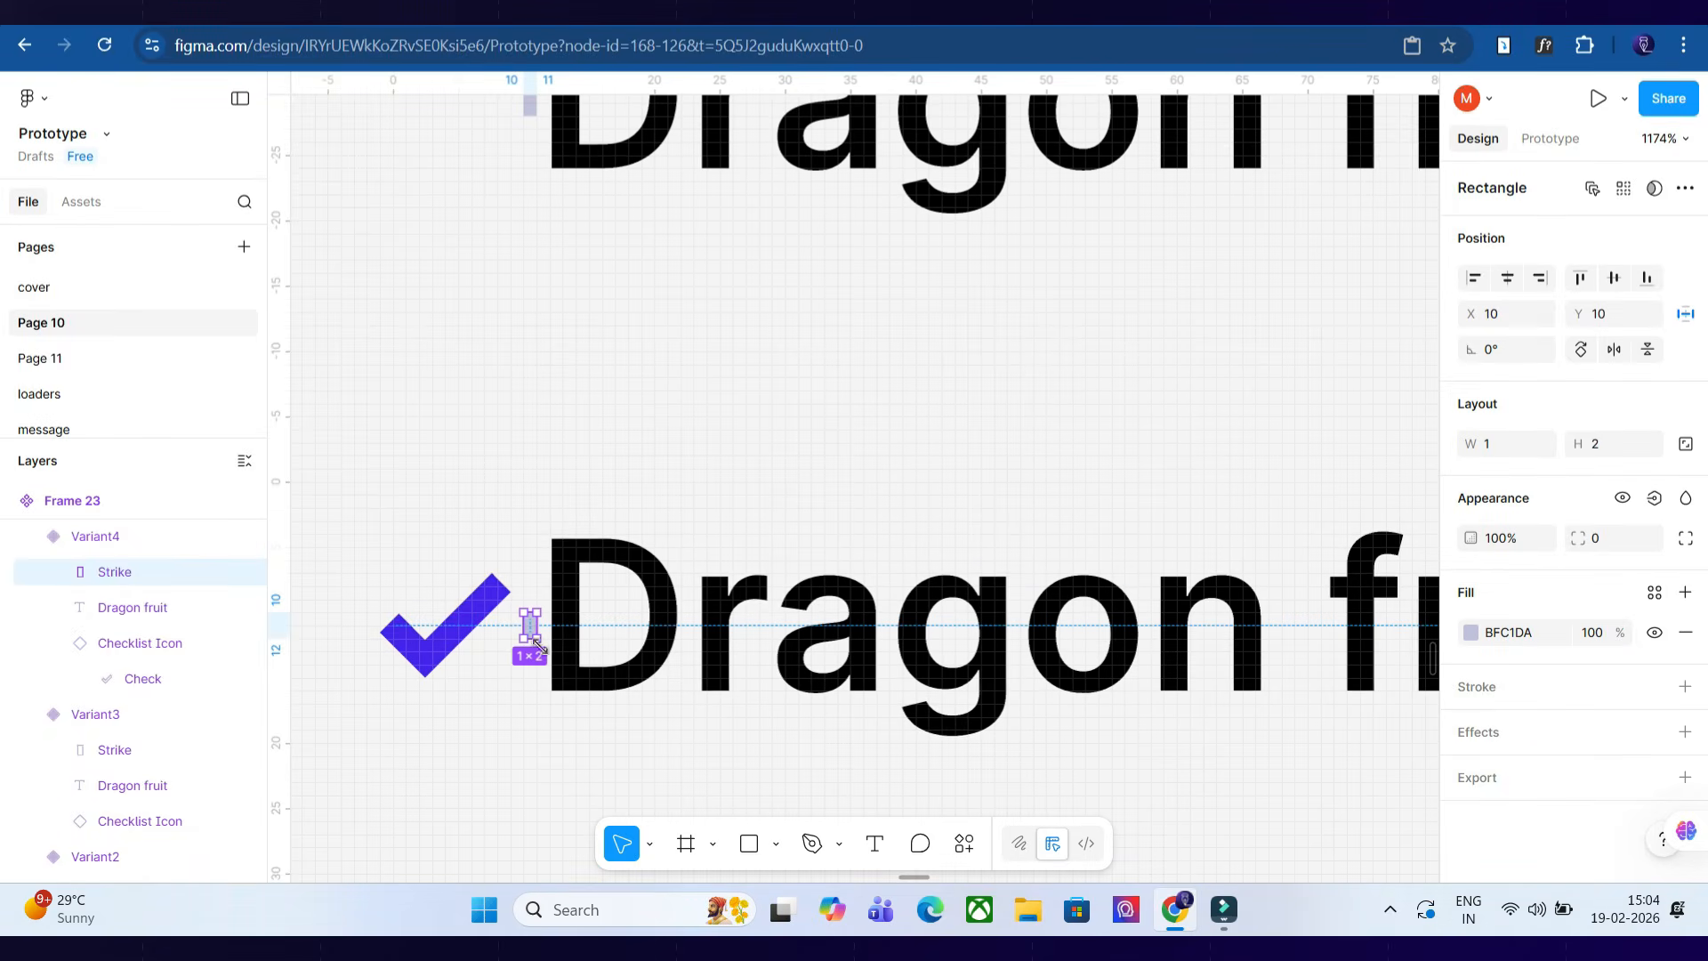
scroll(599, 610, "up", 4)
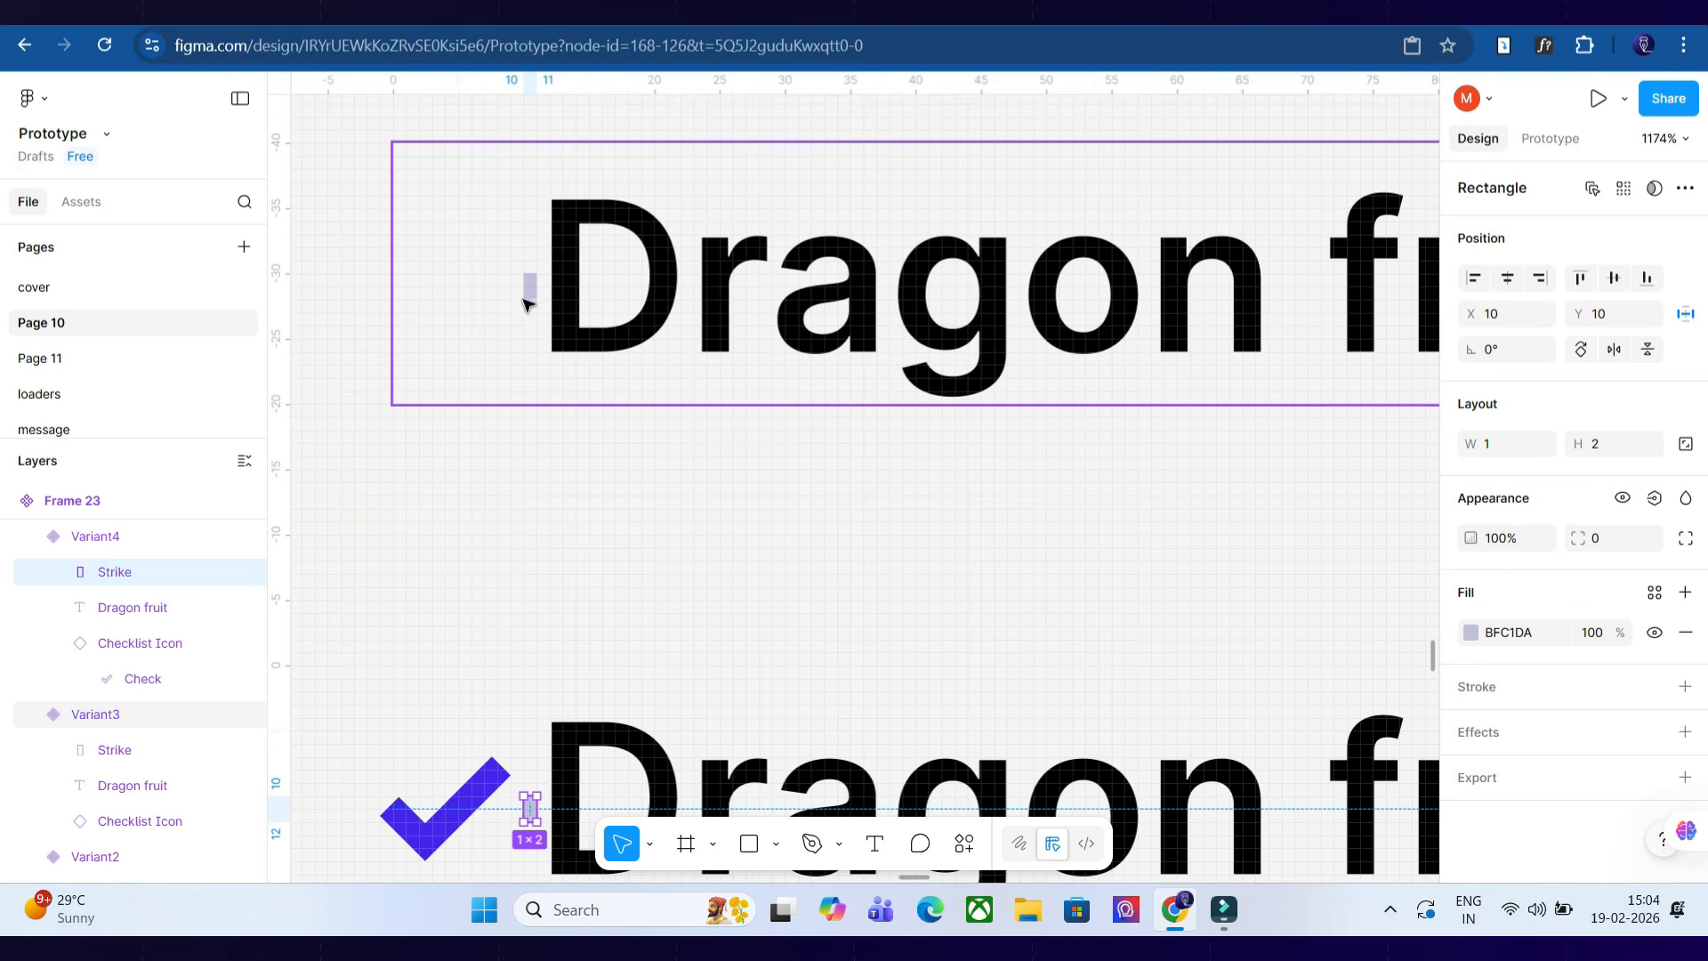
Copy the third variant's 1 × 2 strike rectangle into the second variant, just before its Dragon fruit text.
left_click(526, 286)
left_click(527, 289)
scroll(539, 285, "up", 4)
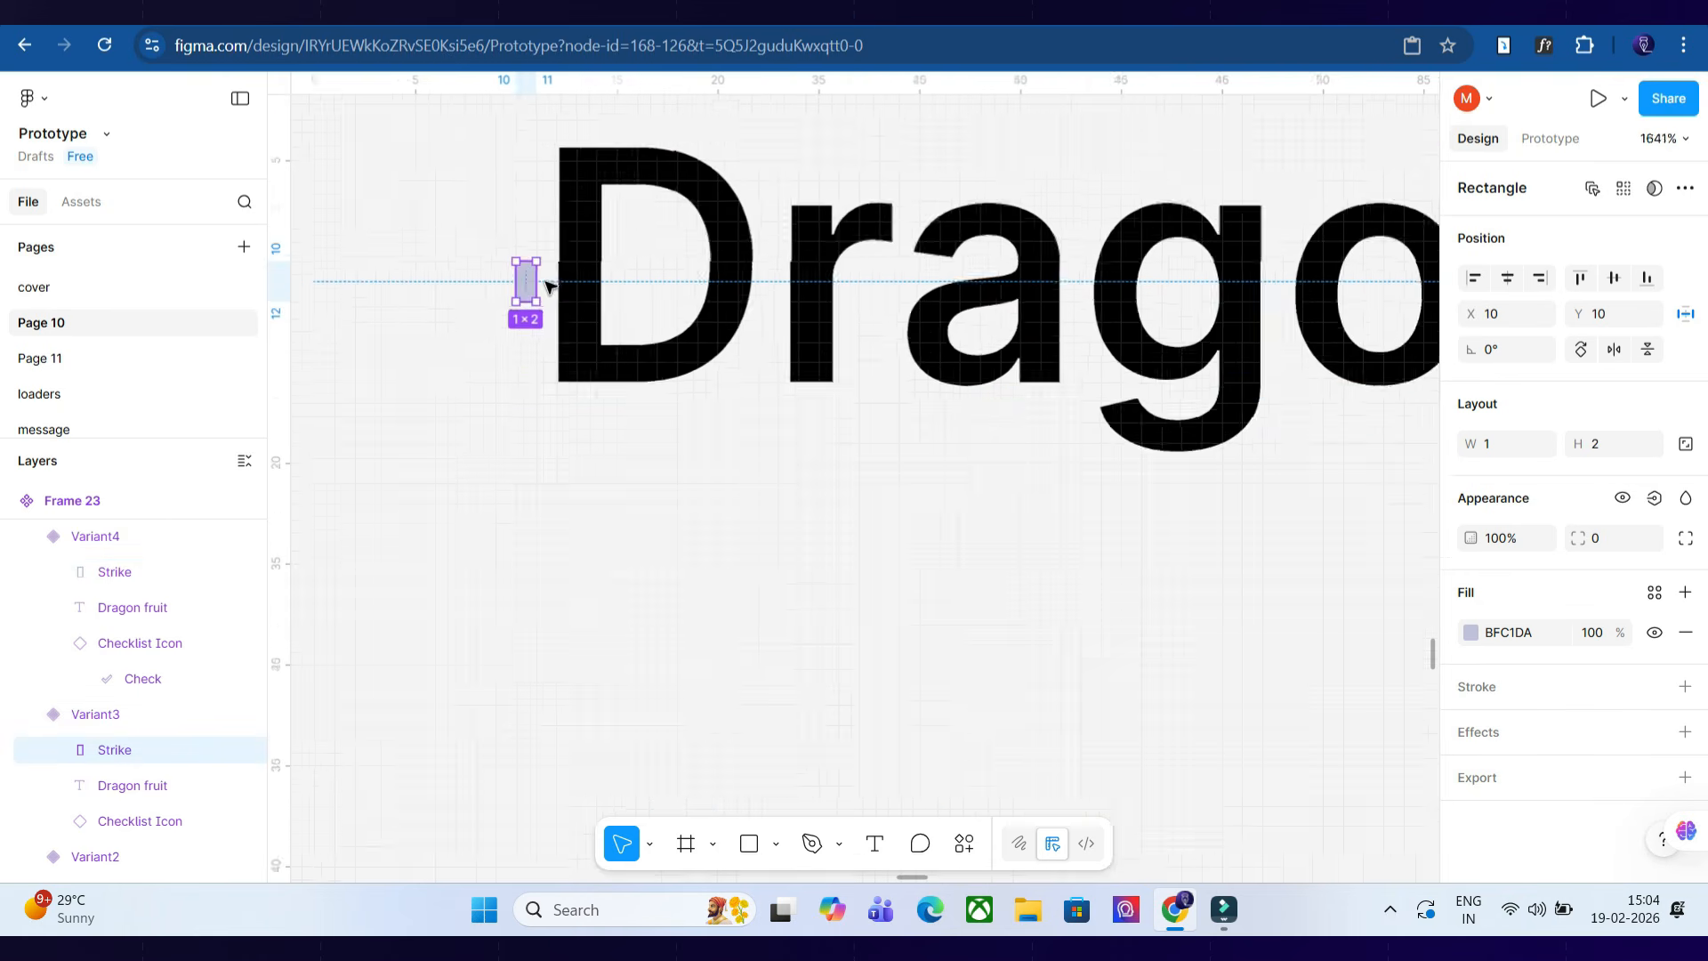
scroll(552, 290, "down", 8)
scroll(534, 450, "up", 3)
scroll(552, 400, "up", 3)
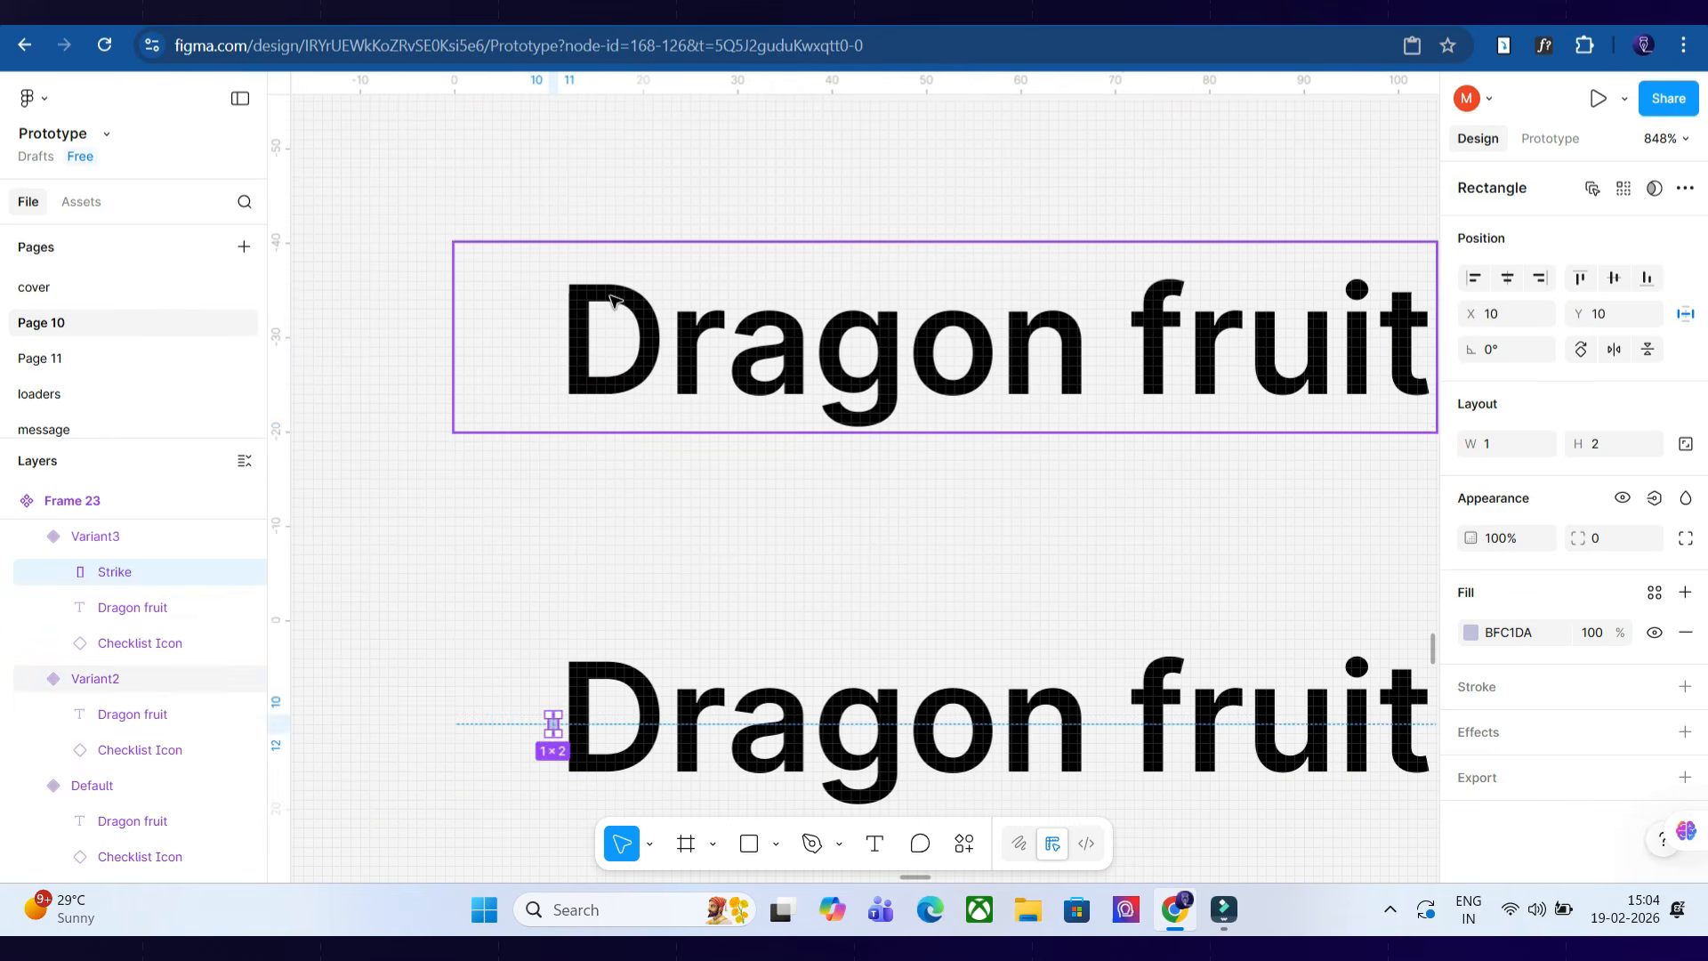
left_click(604, 381)
key("ctrl+v")
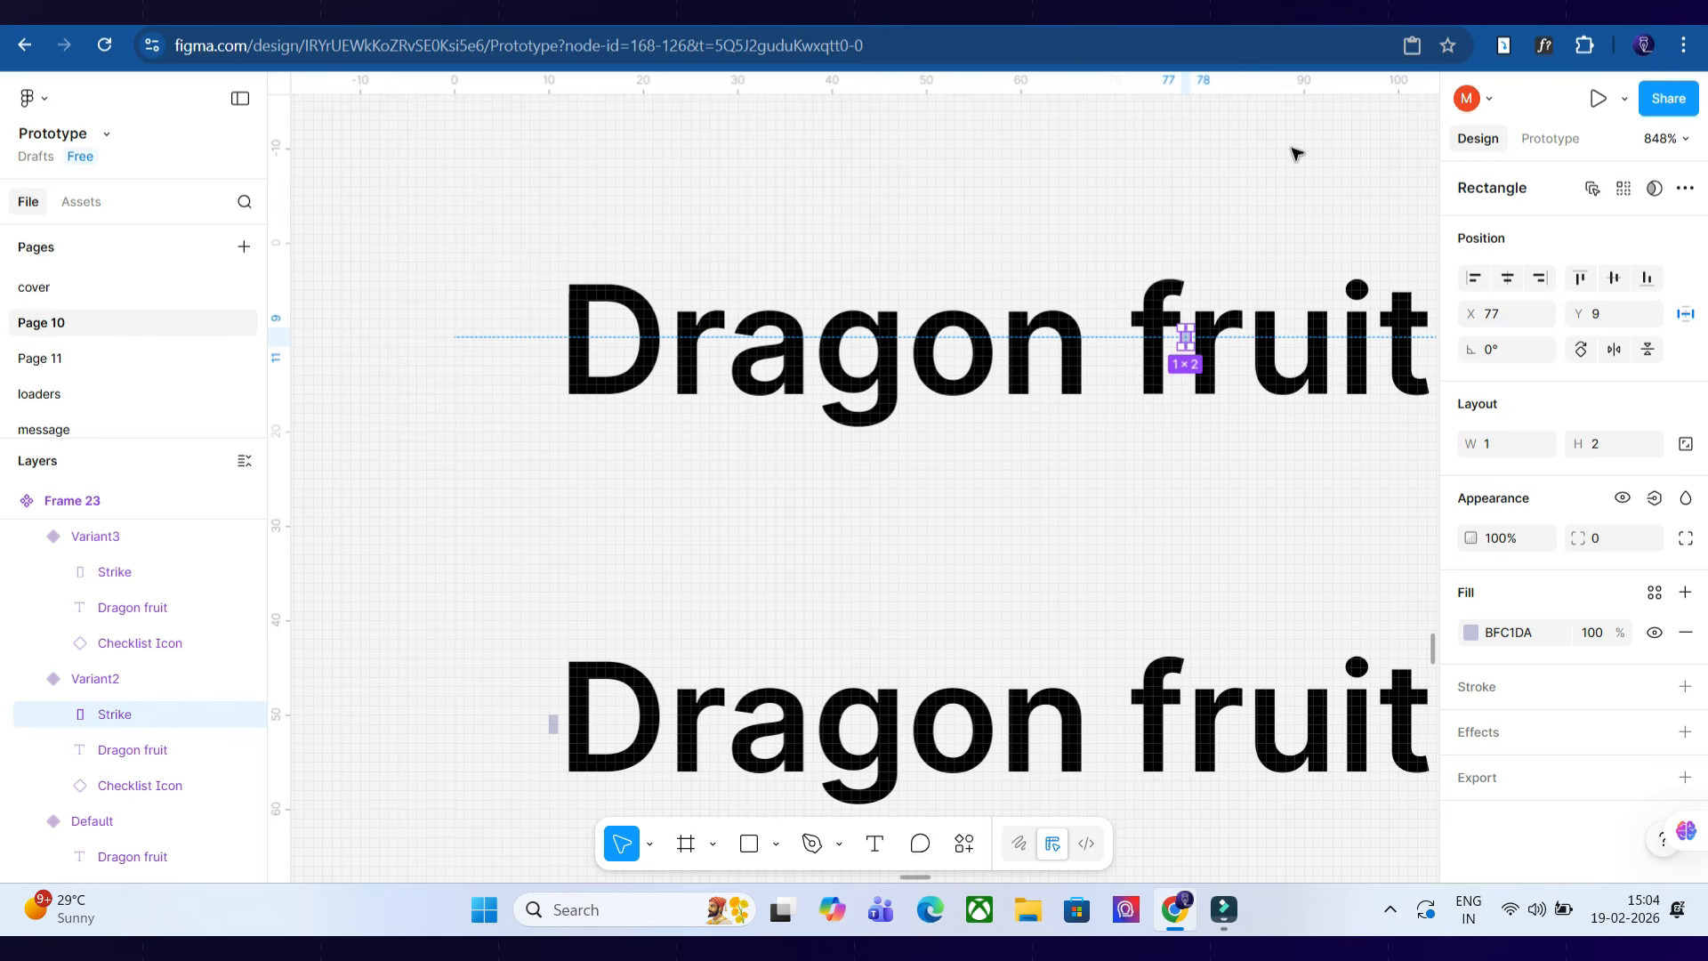
left_click_drag(1187, 339, 558, 354)
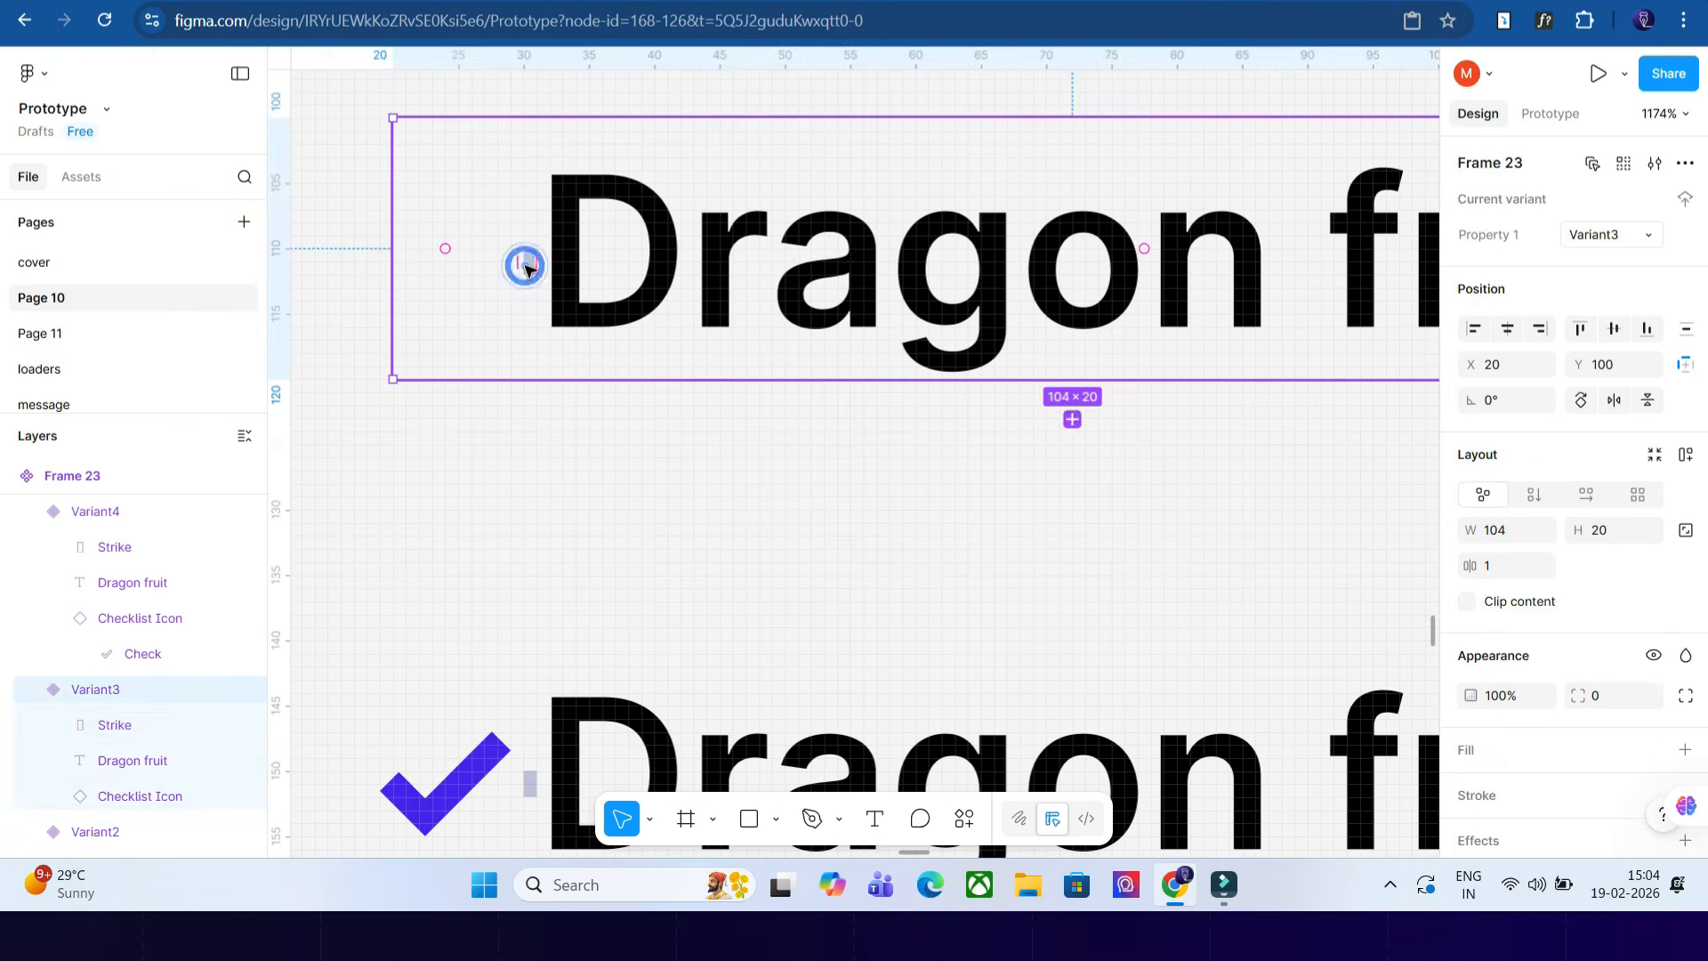
Stretch the third variant's strike rectangle across the Dragon fruit text to a width of 94, keeping its height of 2.
left_click(523, 265)
scroll(534, 262, "up", 5, "ctrl")
left_click_drag(531, 258, 1201, 325)
scroll(883, 302, "down", 5, "ctrl")
scroll(1106, 291, "down", 5, "ctrl")
scroll(1185, 326, "right", 5)
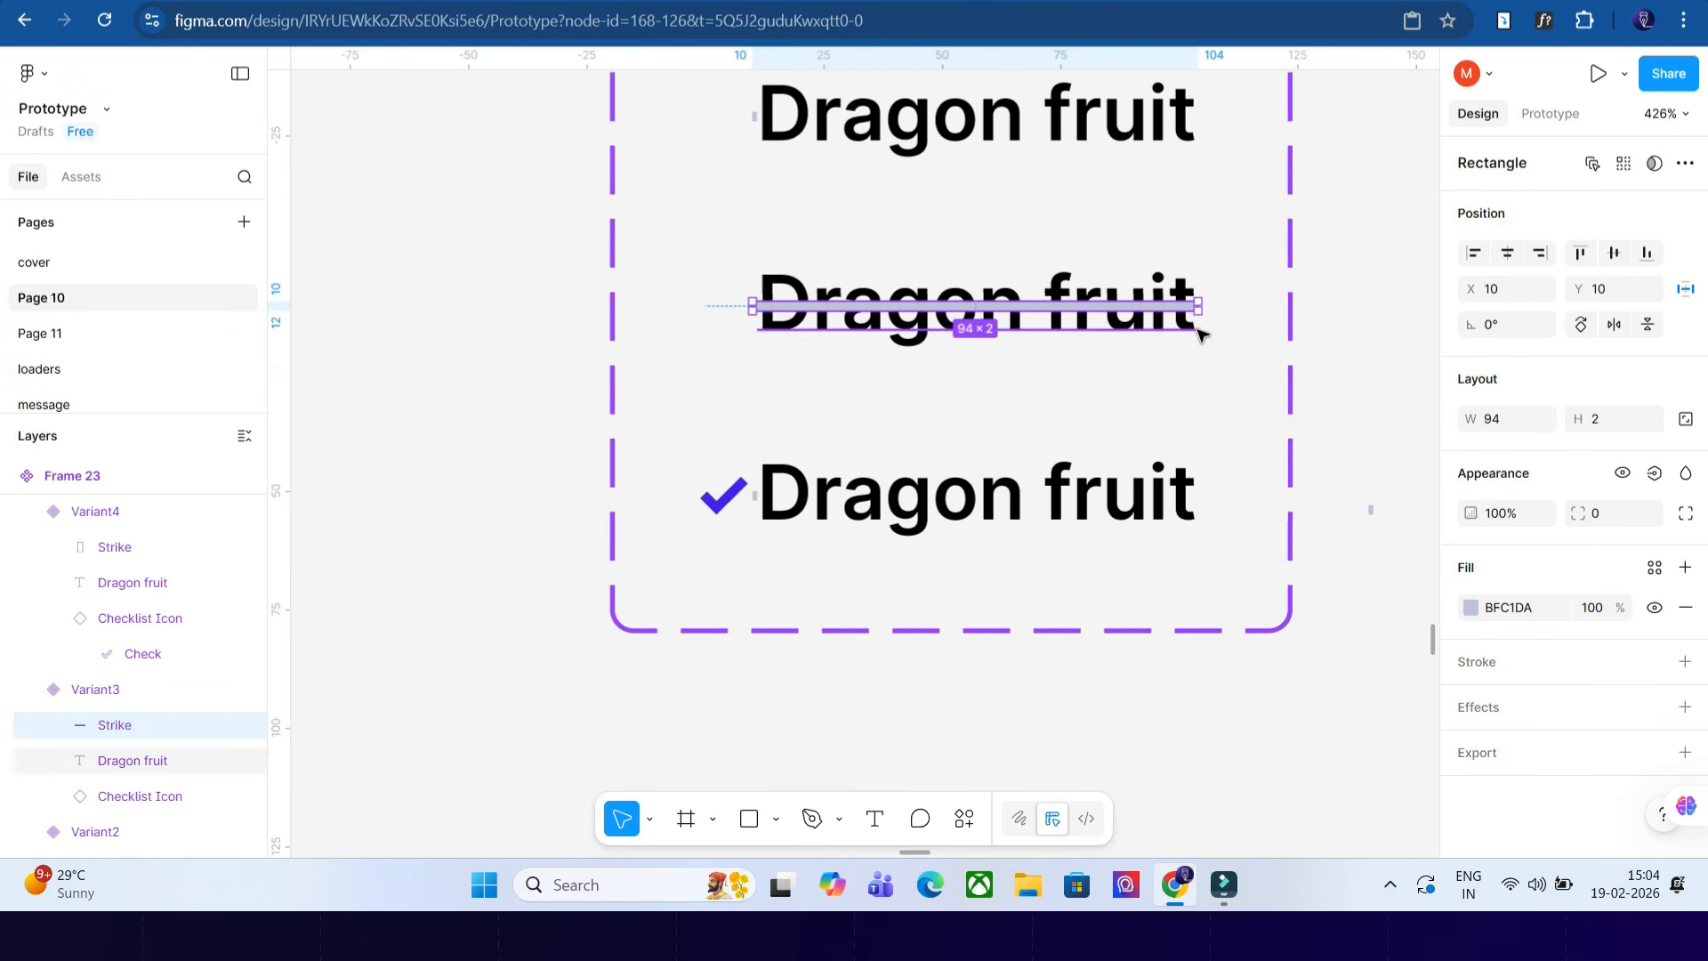
Give the third variant's Dragon fruit text the same BFC1DA fill as its strike line.
scroll(1201, 326, "up", 5)
left_click(943, 195)
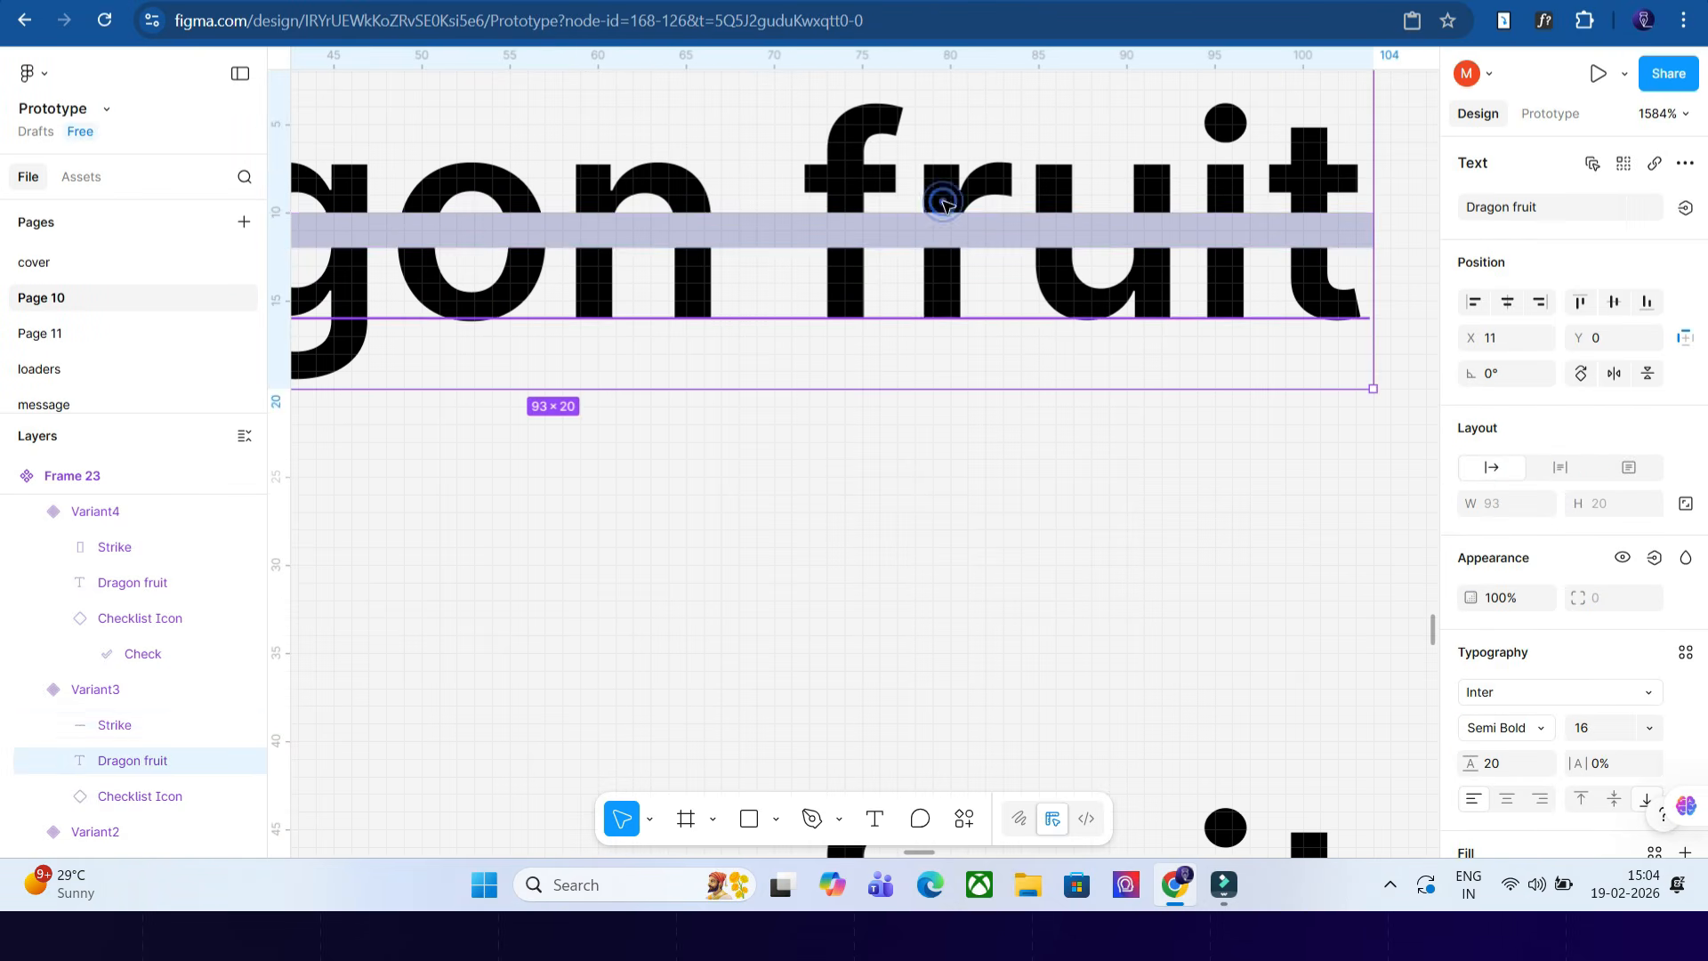
left_click(949, 232)
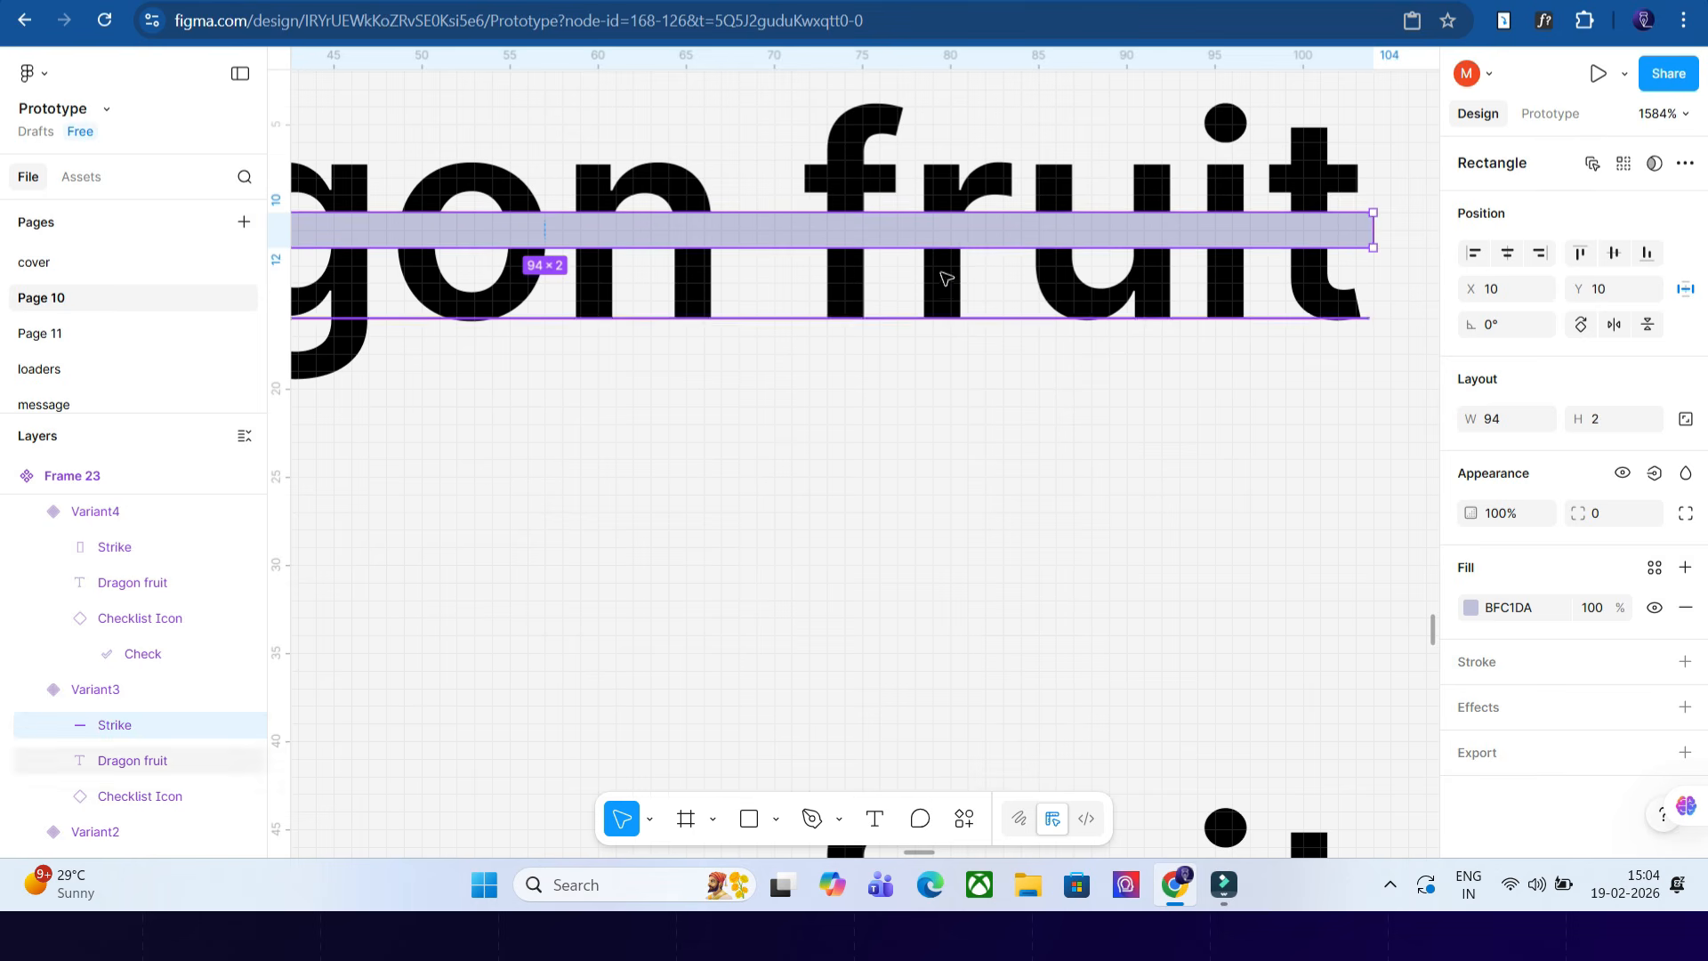
left_click(943, 283)
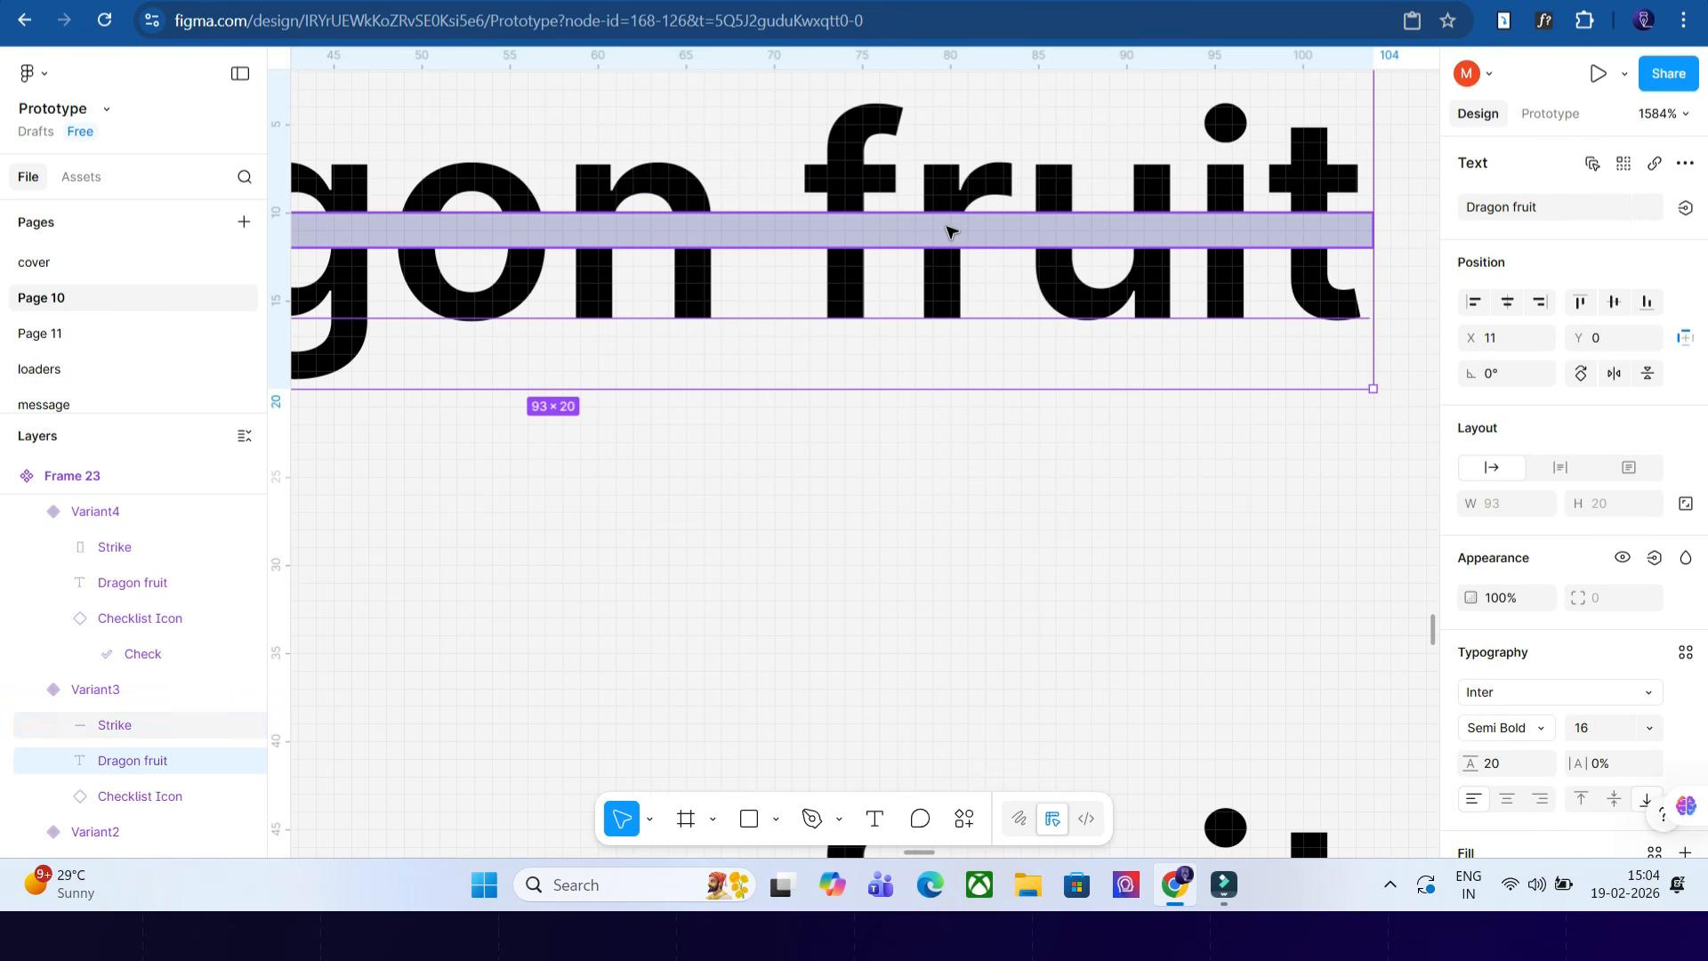
right_click(949, 231)
scroll(954, 293, "down", 6)
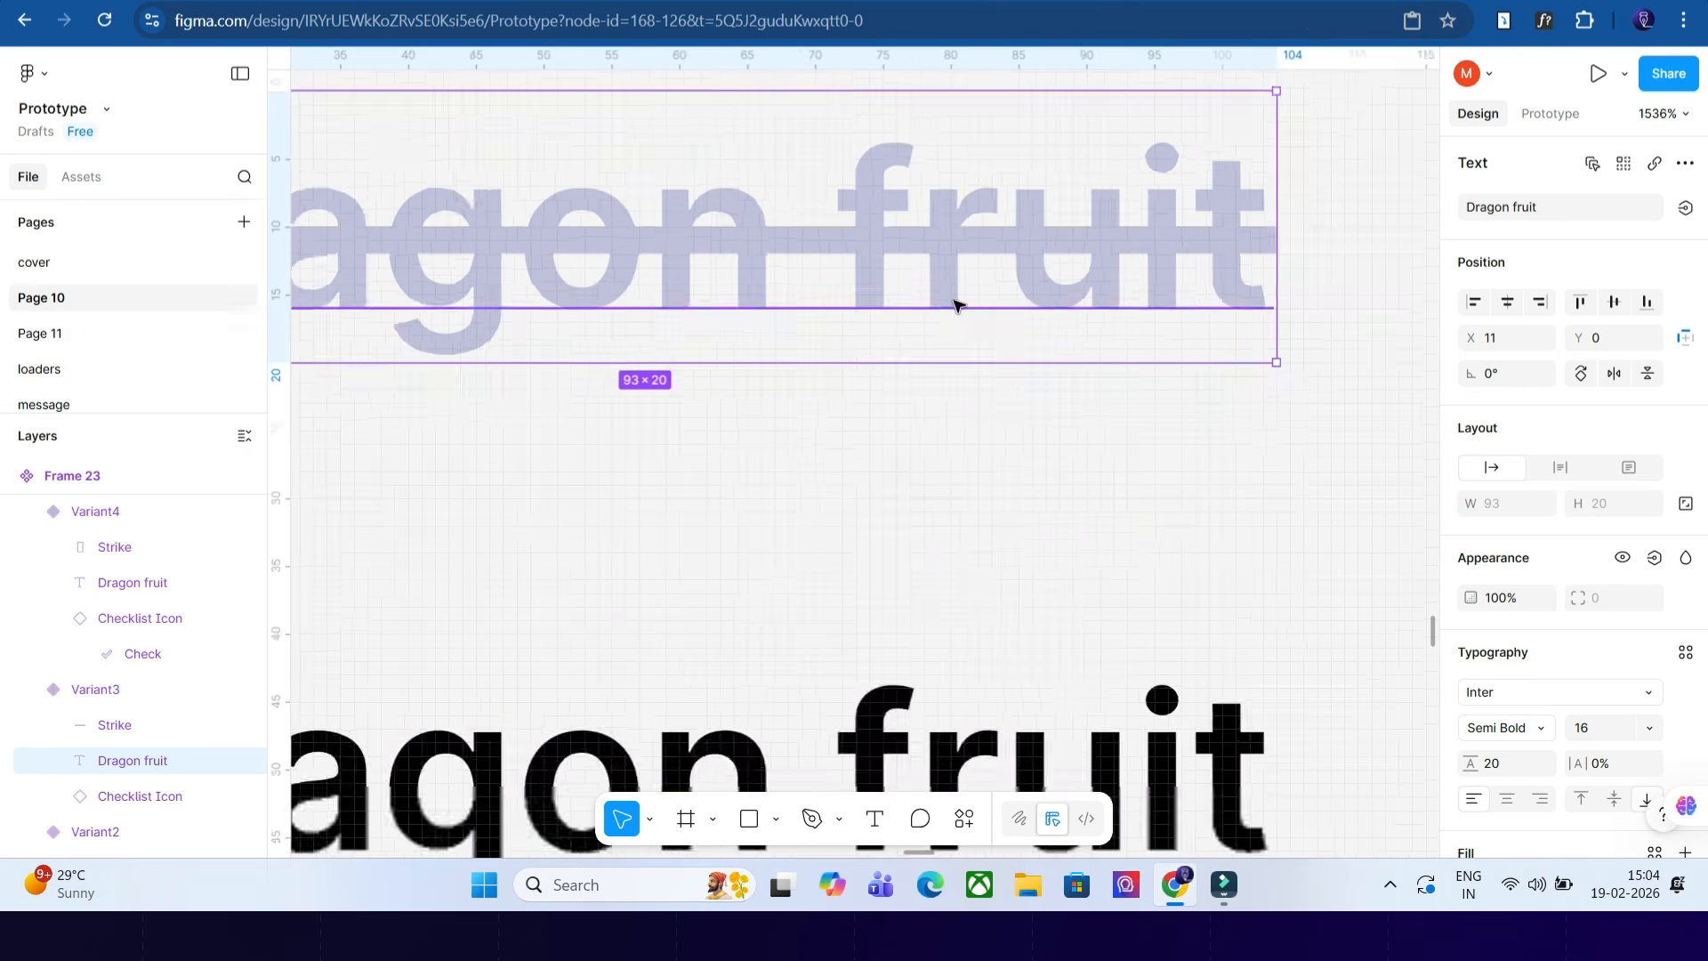
Stretch the fourth variant's strike line across the Dragon fruit text and give the text the line's BFC1DA fill.
left_click(970, 434)
scroll(970, 434, "up", 4)
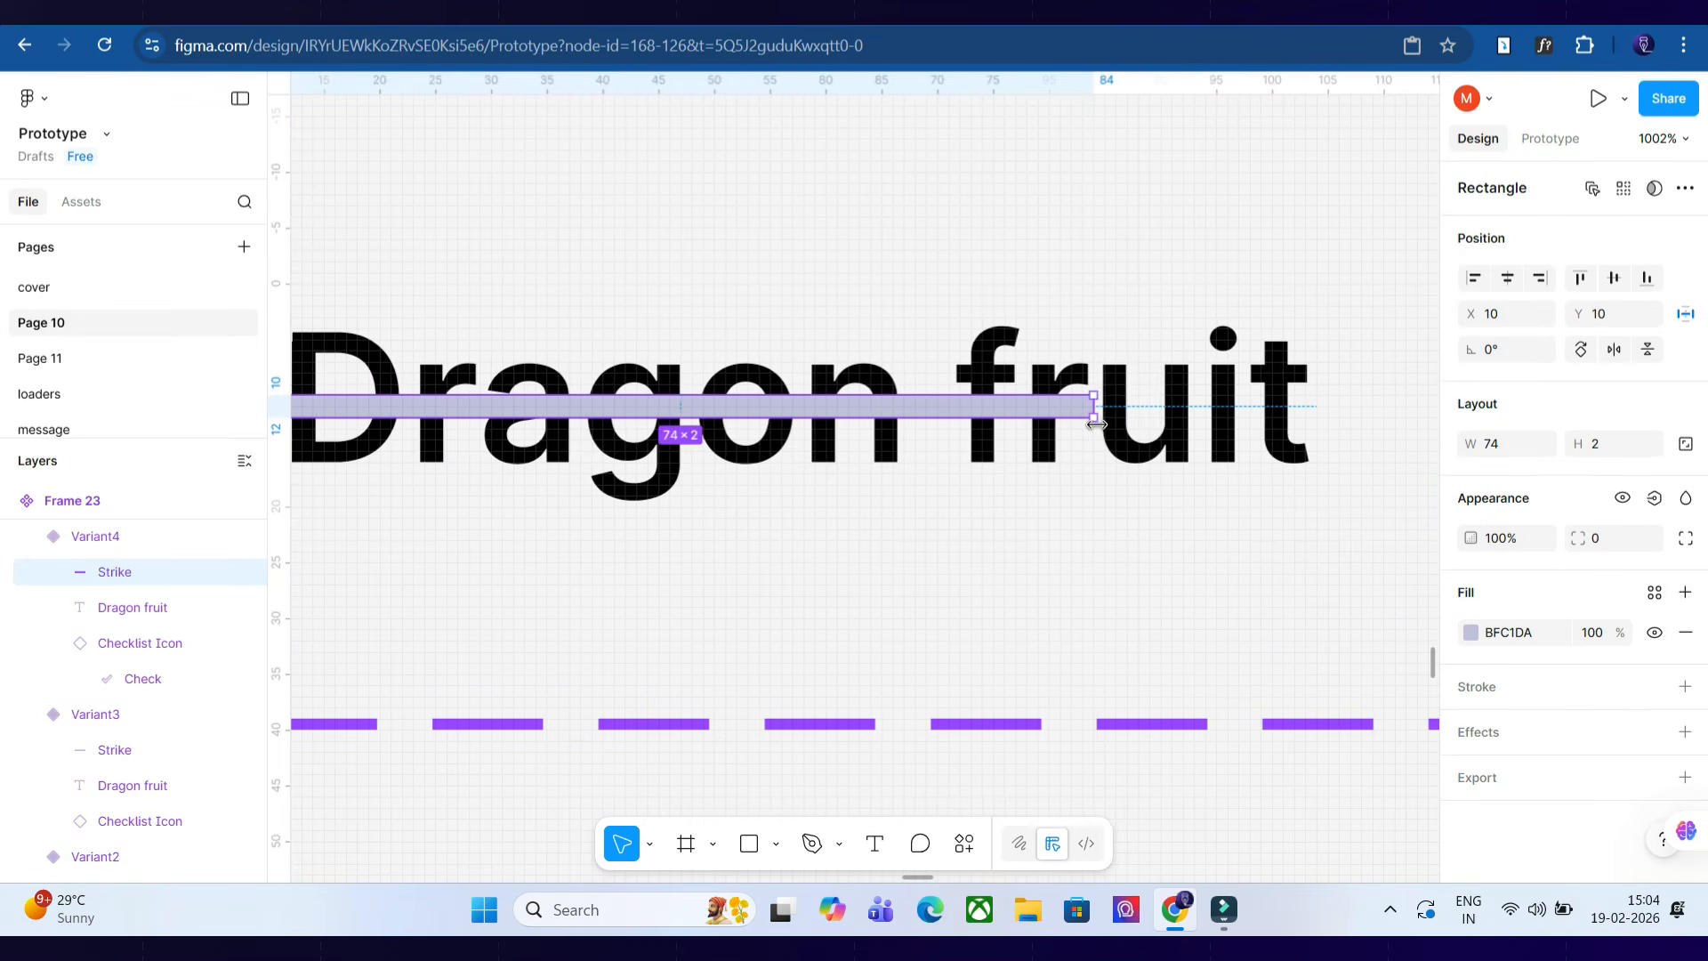
left_click_drag(1096, 425, 1138, 425)
left_click(1117, 442)
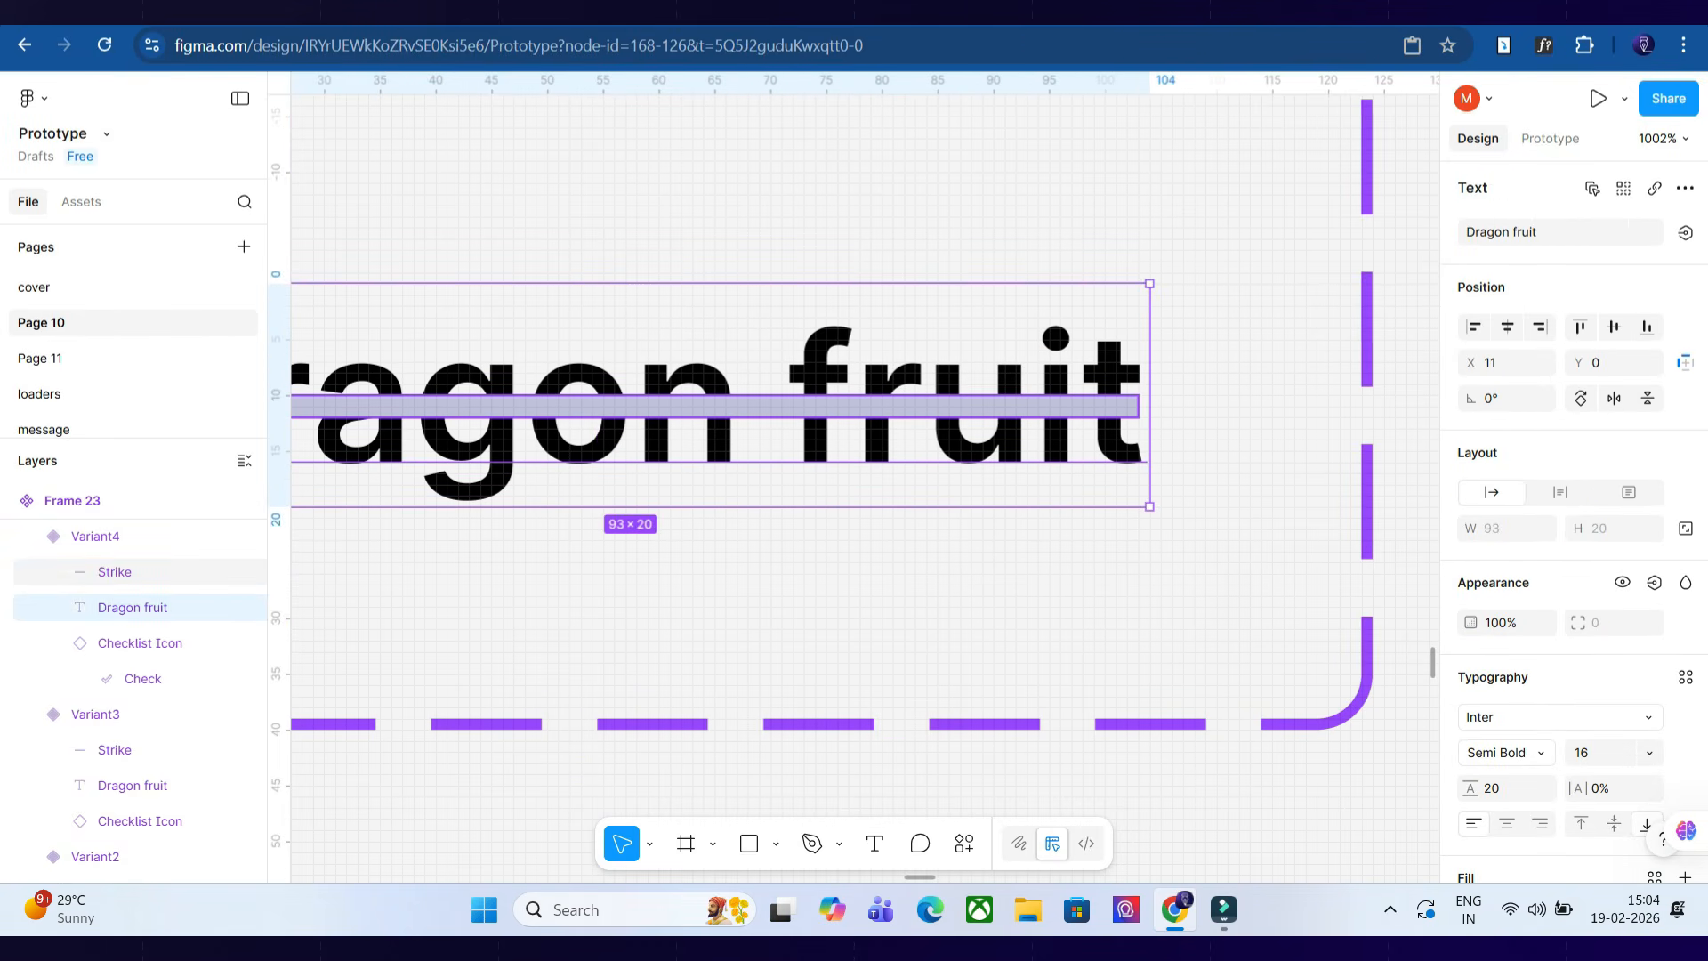
scroll(1118, 400, "down", 5)
Connect the Default variant to Variant2 with an On click, Change to interaction using Smart animate, Ease out and 300 ms.
left_click(1551, 139)
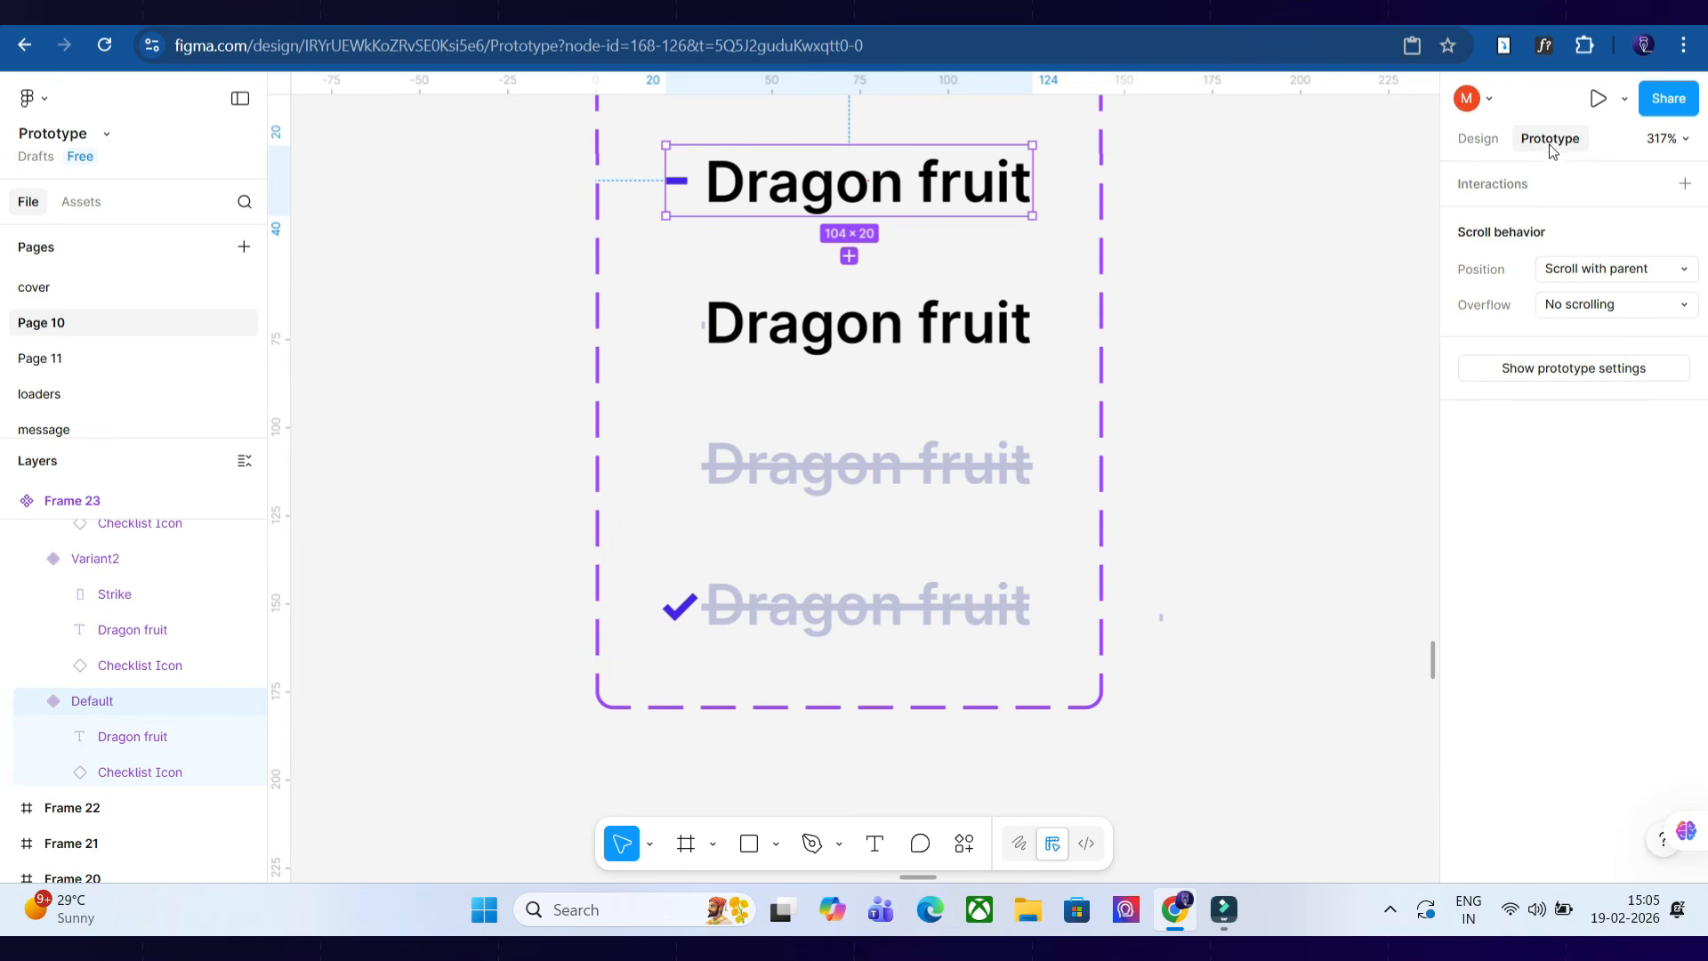
left_click(862, 176)
left_click_drag(859, 216, 860, 323)
left_click(942, 540)
left_click(915, 589)
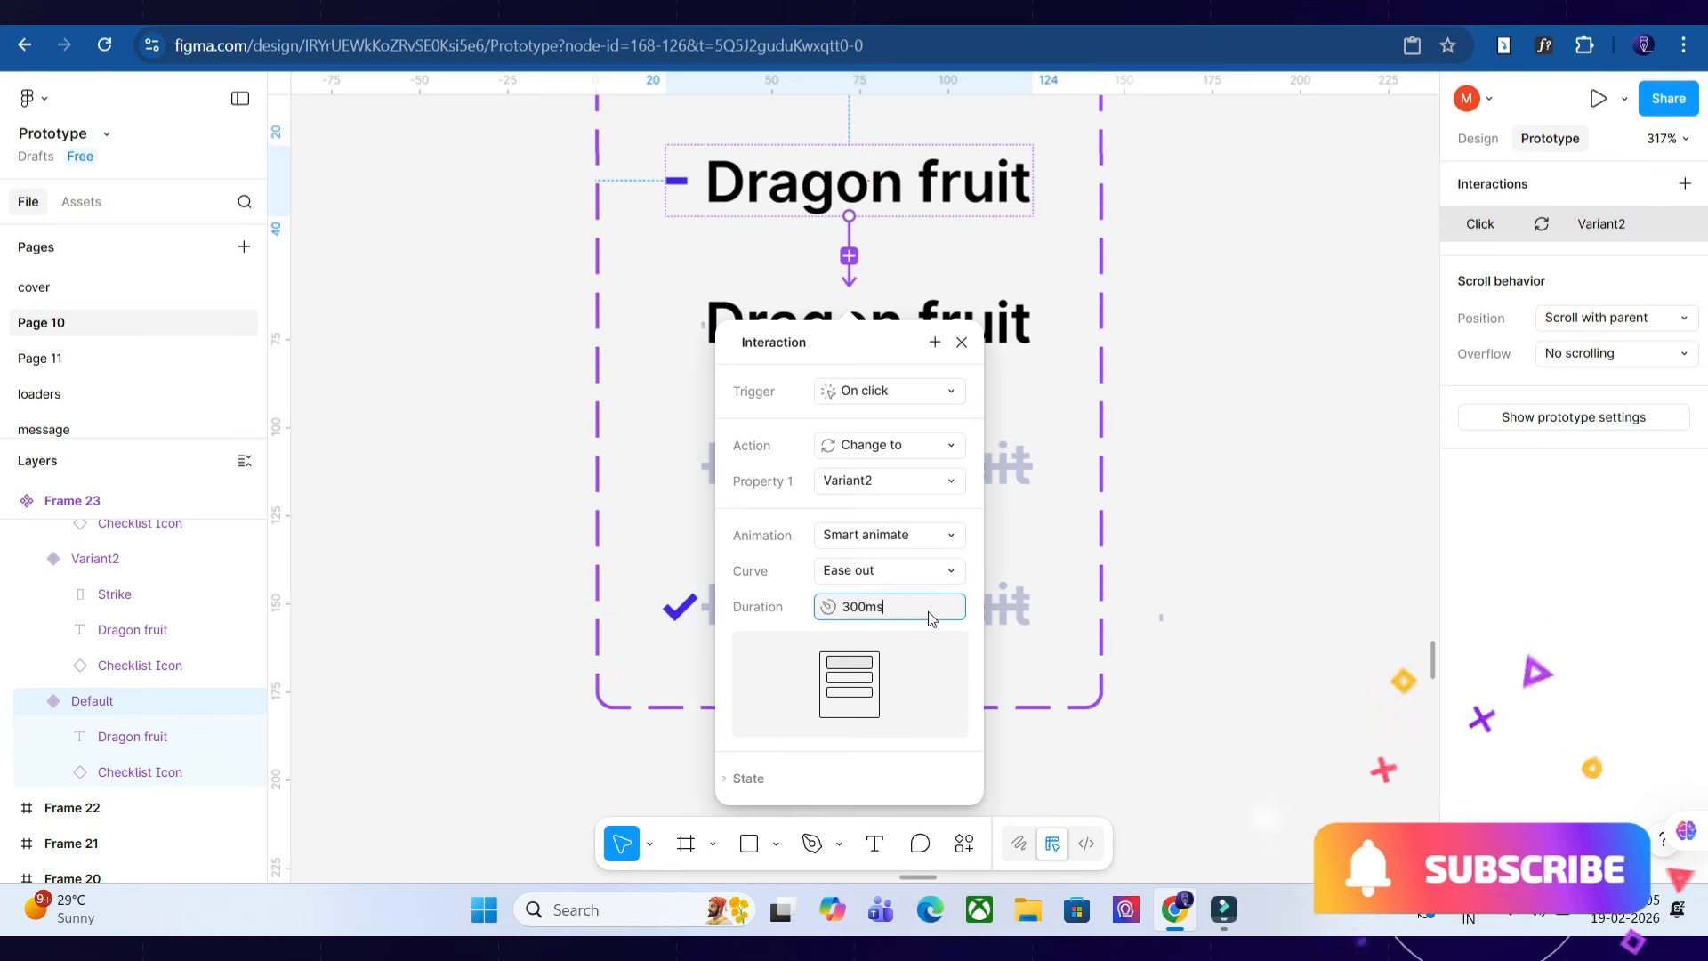
Connect Variant2 to Variant3 with an After delay interaction of 1 ms.
left_click(1019, 323)
left_click_drag(1019, 322, 846, 449)
left_click(880, 530)
left_click(910, 804)
type("1")
scroll(892, 605, "down", 1)
Connect Variant3 to Variant4 with a 1 ms After delay trigger, using Smart animate, Ease out and 300 ms.
left_click(1013, 468)
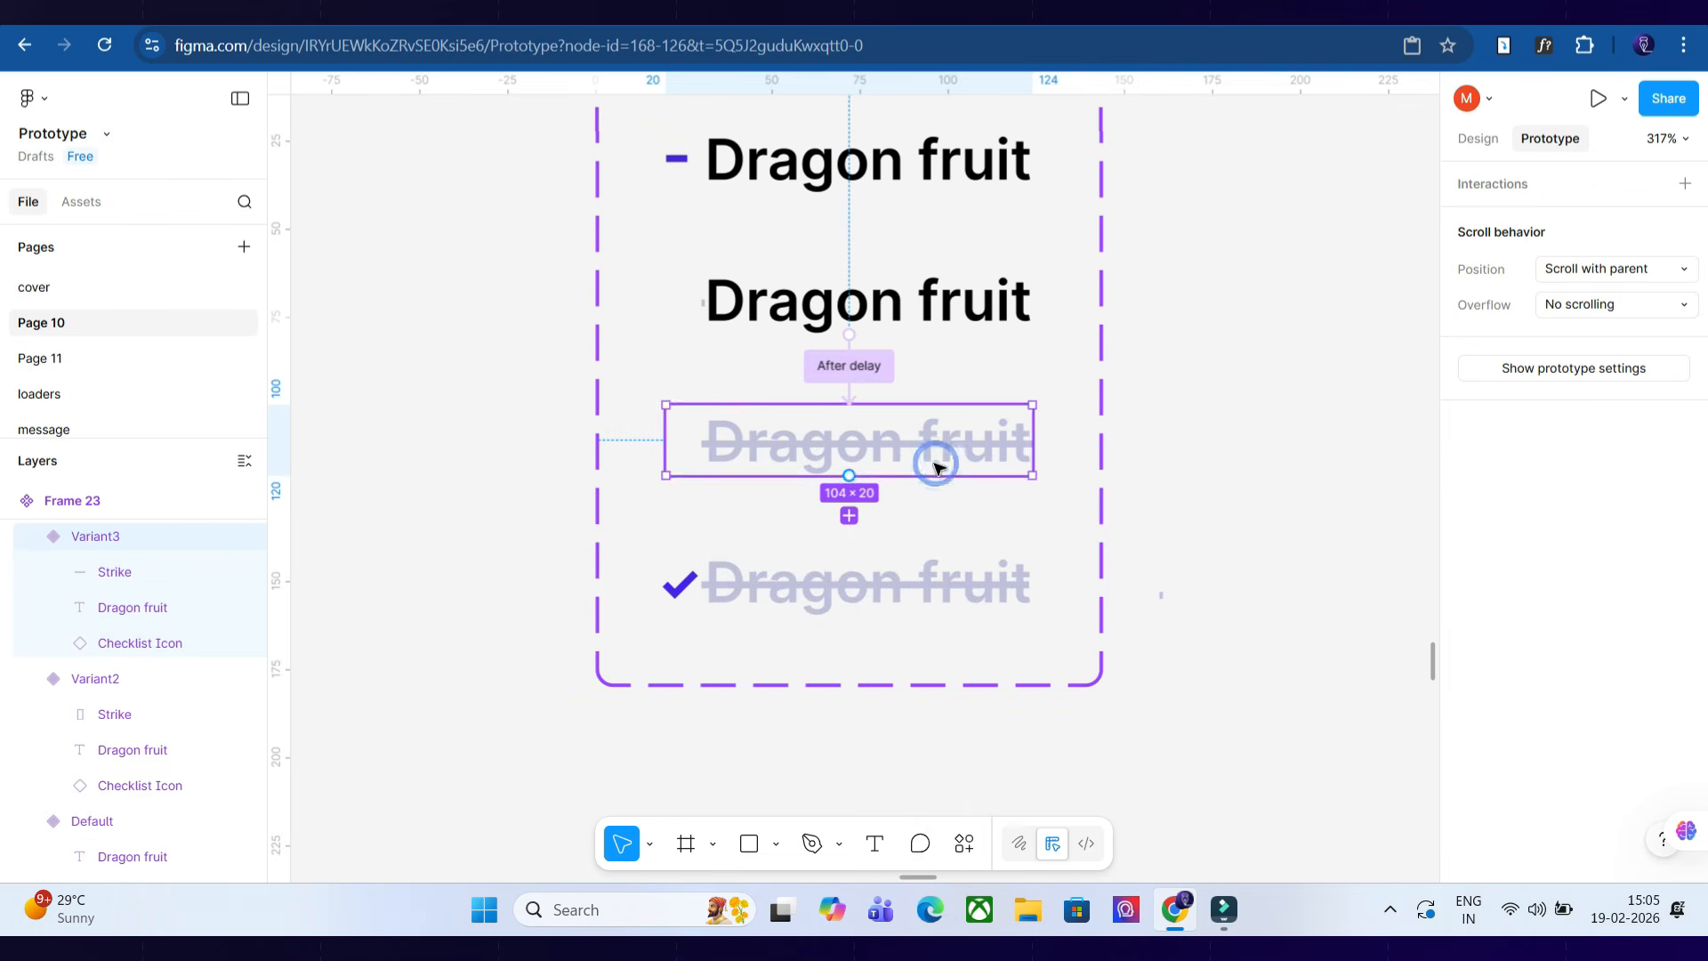
left_click(849, 515)
scroll(896, 534, "down", 1)
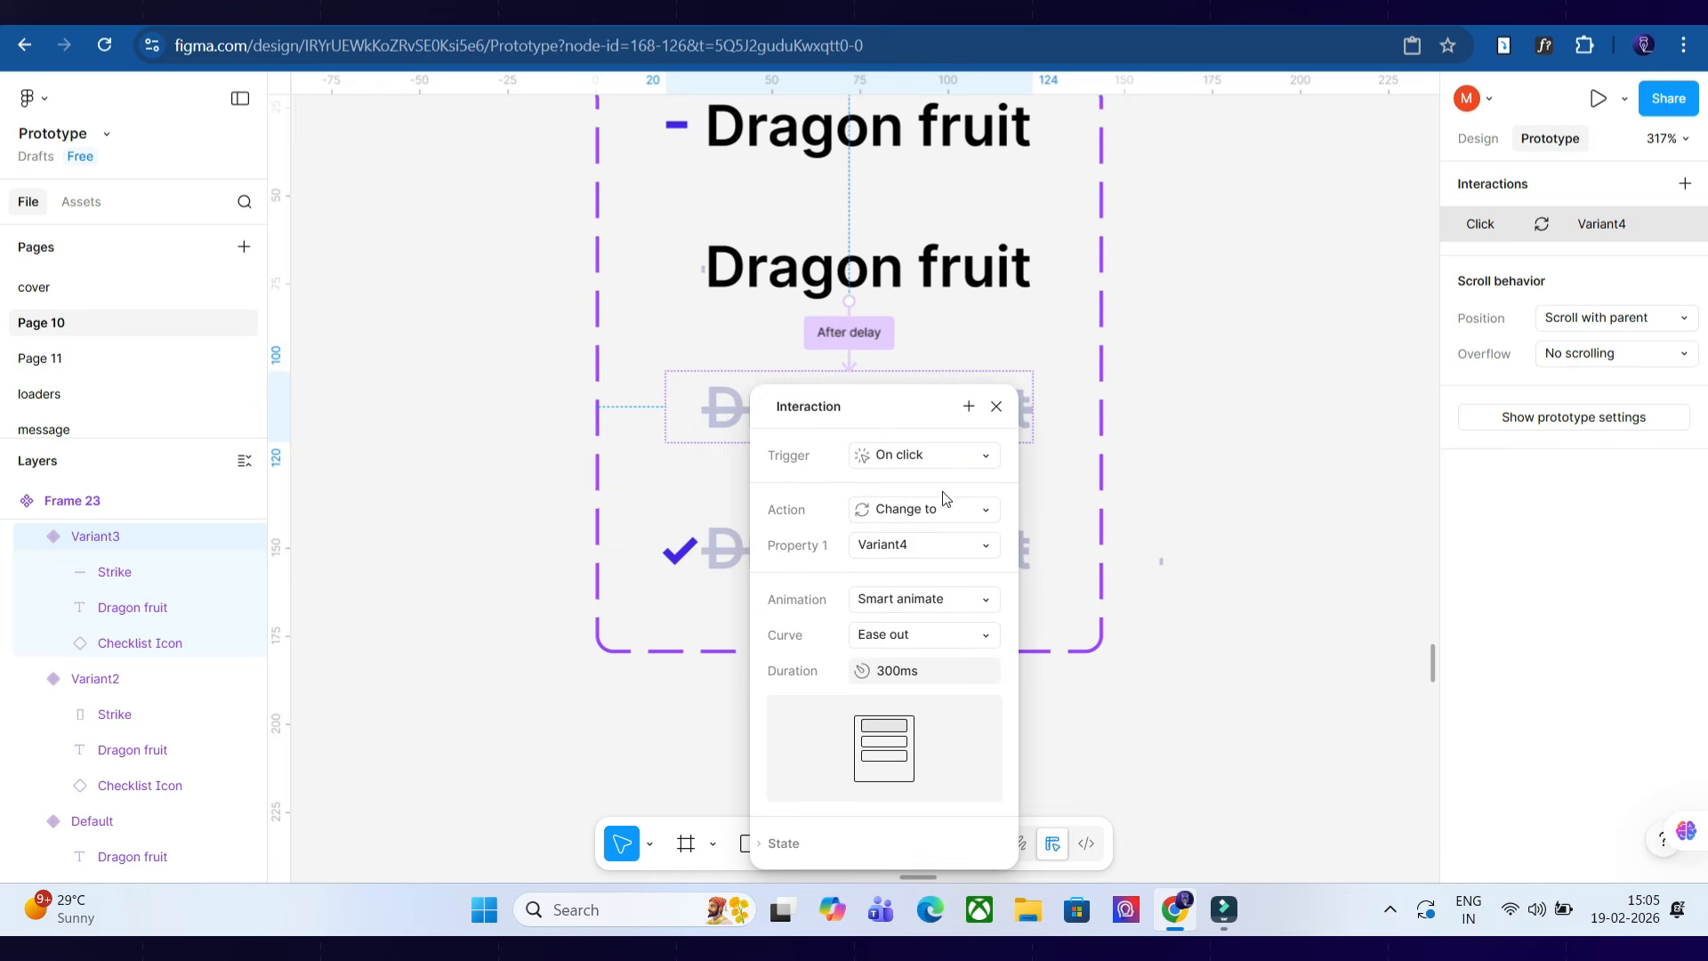
left_click(982, 467)
left_click(955, 726)
left_click(918, 493)
type("1")
left_click(977, 636)
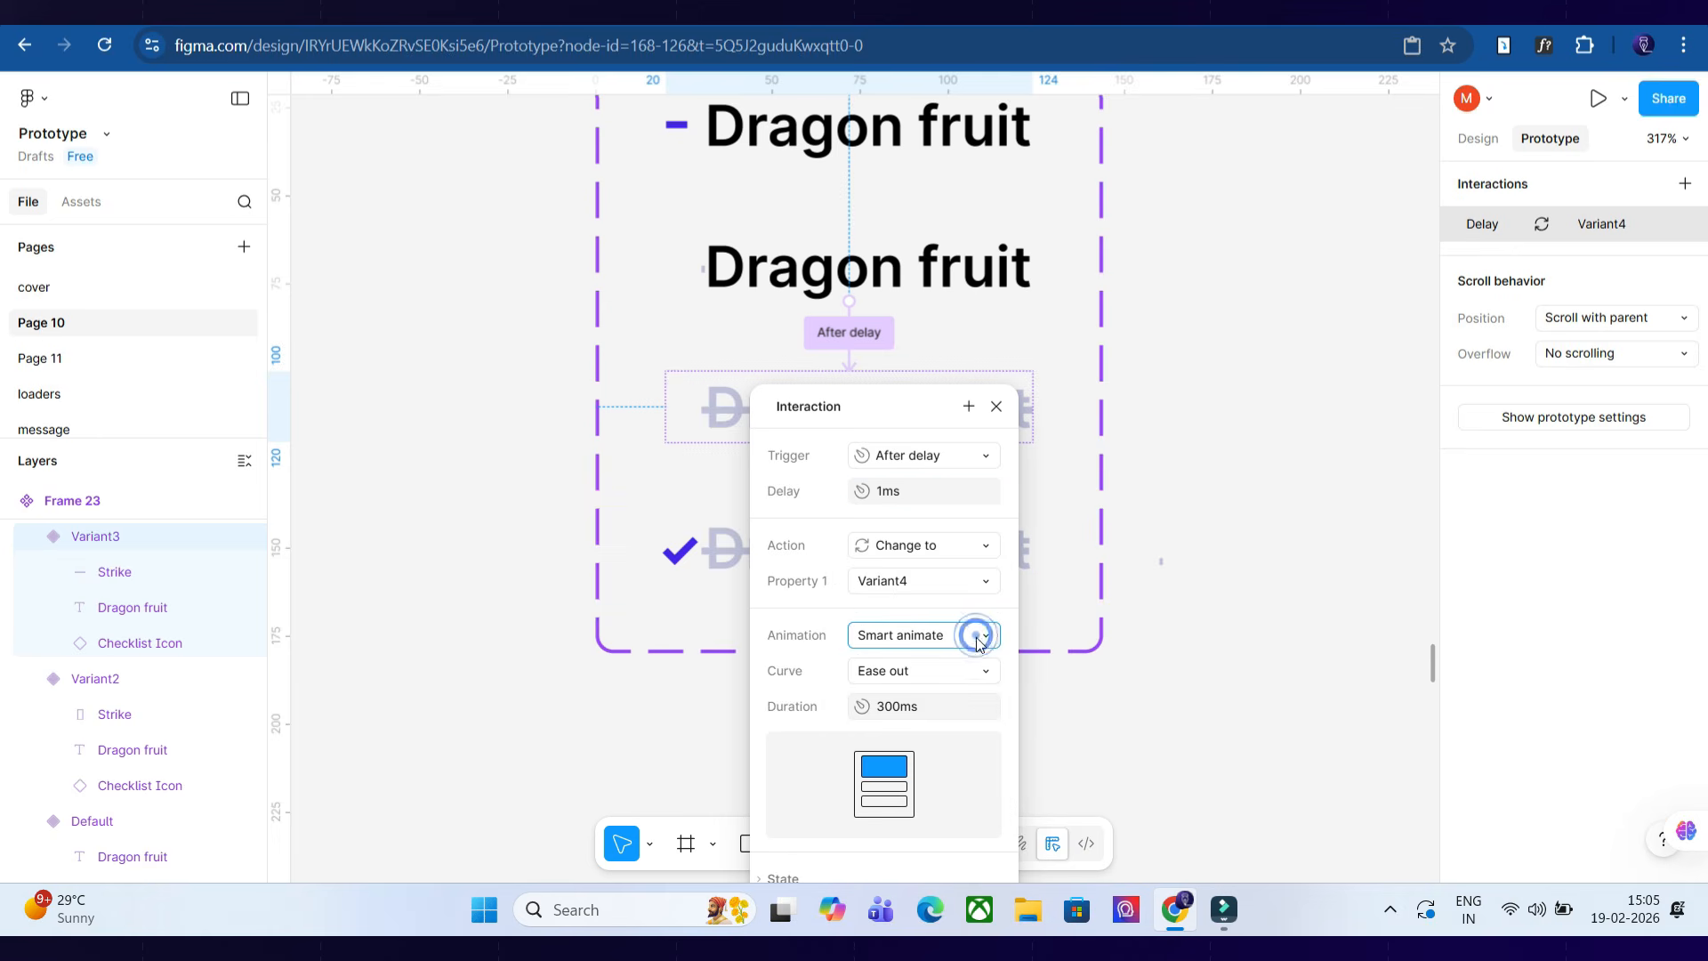
left_click(1051, 709)
Connect Variant4 back to the Default variant with an On click interaction using Smart animate, Ease out and 300 ms.
left_click(897, 556)
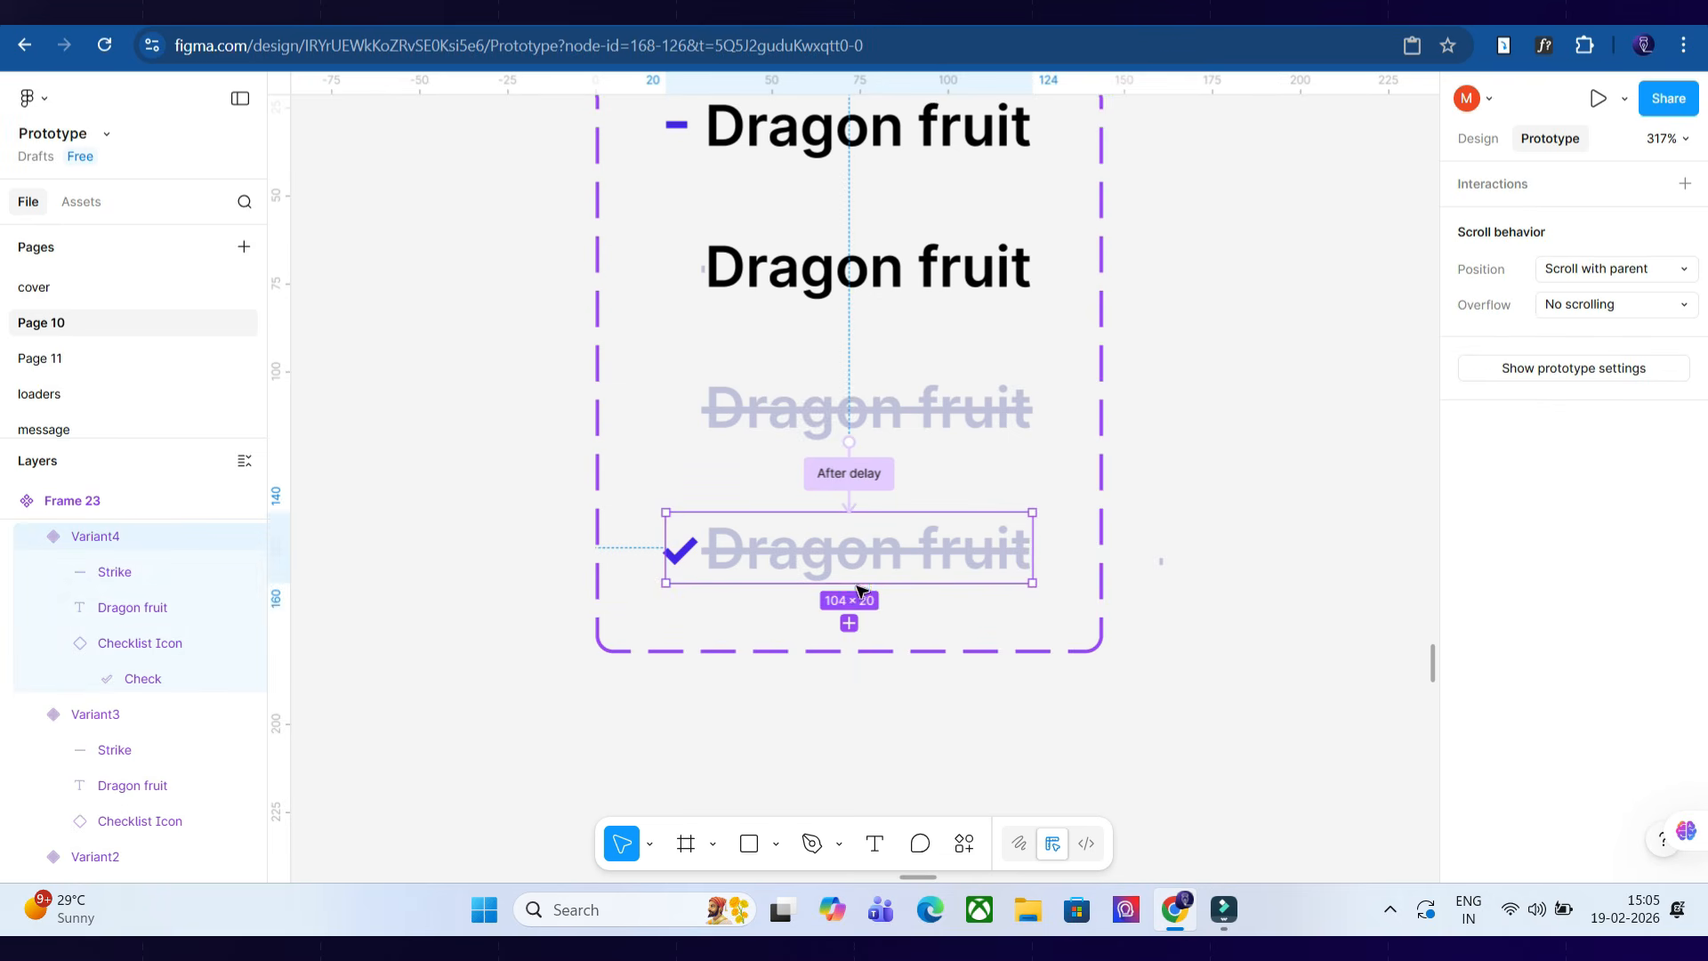
left_click_drag(849, 623, 876, 296)
left_click_drag(869, 406, 869, 383)
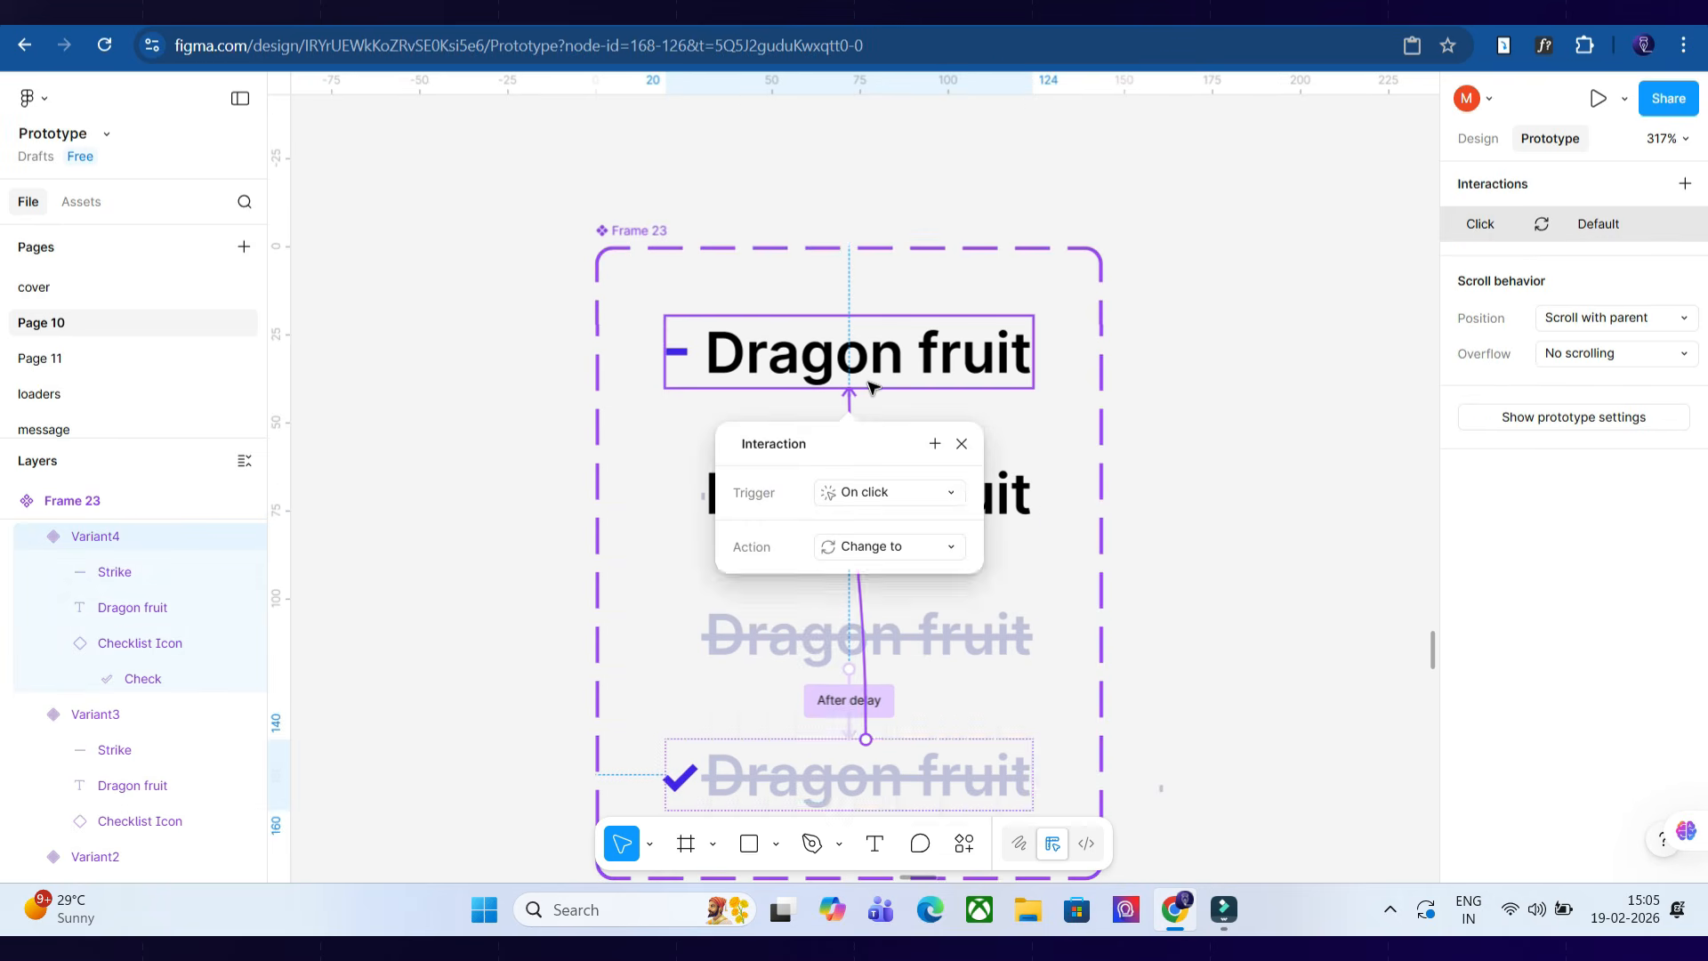
left_click(890, 491)
left_click(877, 489)
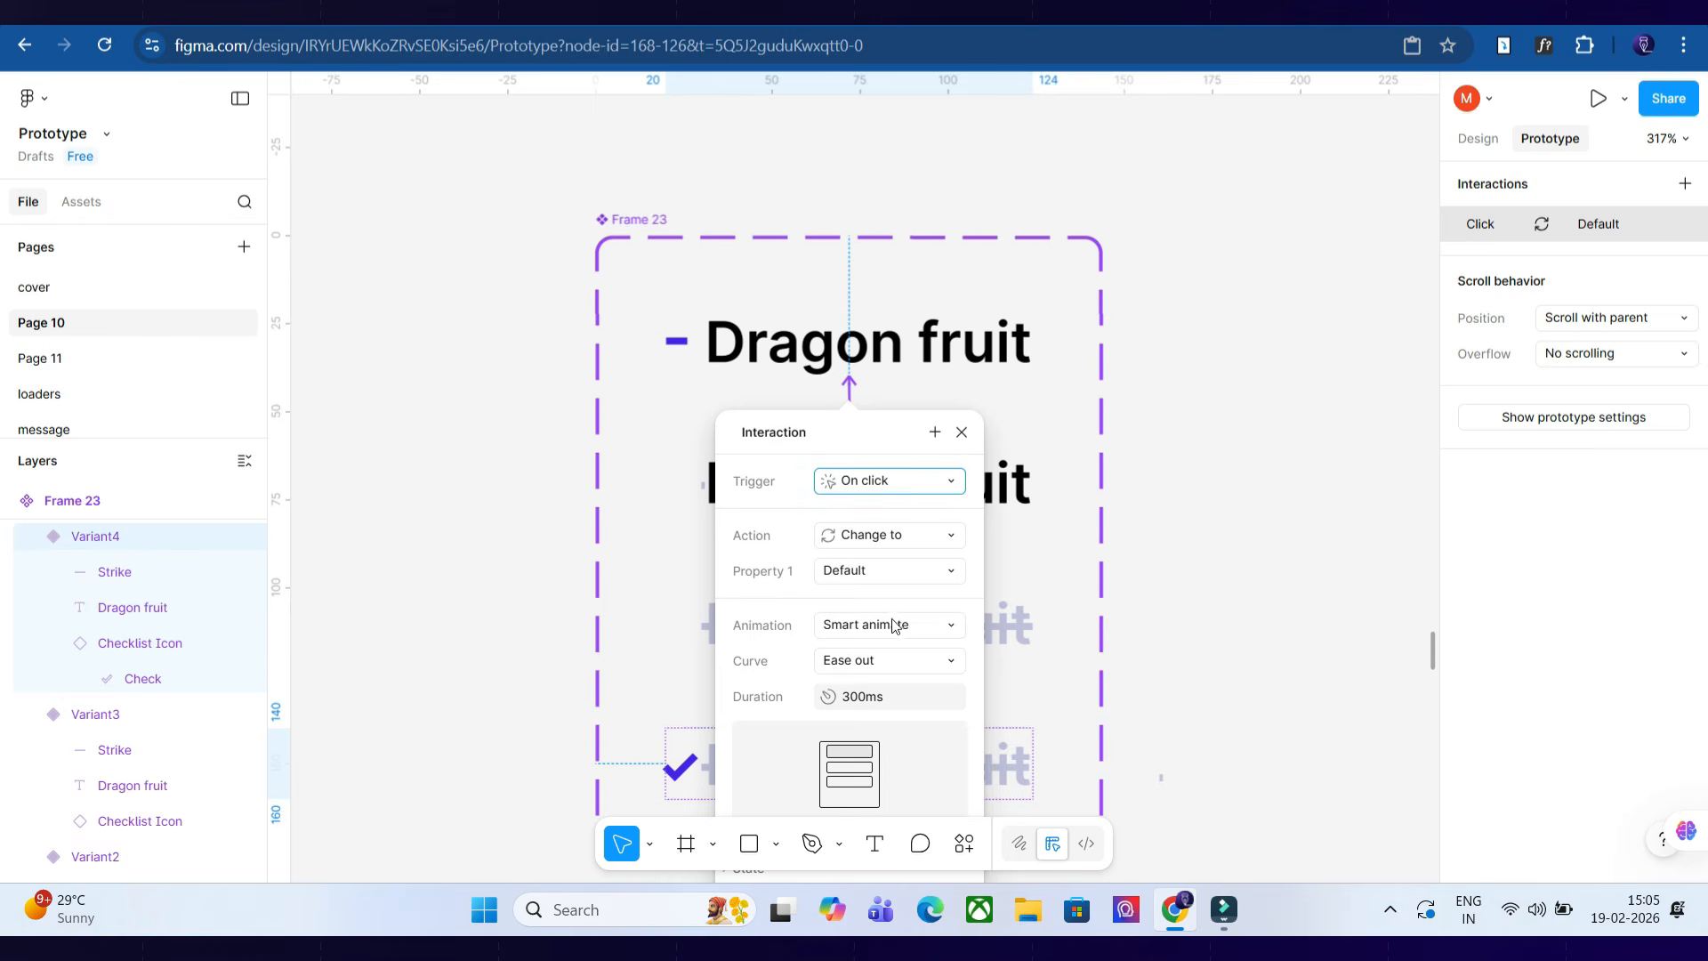
left_click(1137, 348)
Draw a frame about 197 × 157 beside the Dragon fruit component set.
left_click(627, 218)
scroll(628, 218, "right", 2)
scroll(548, 228, "down", 3)
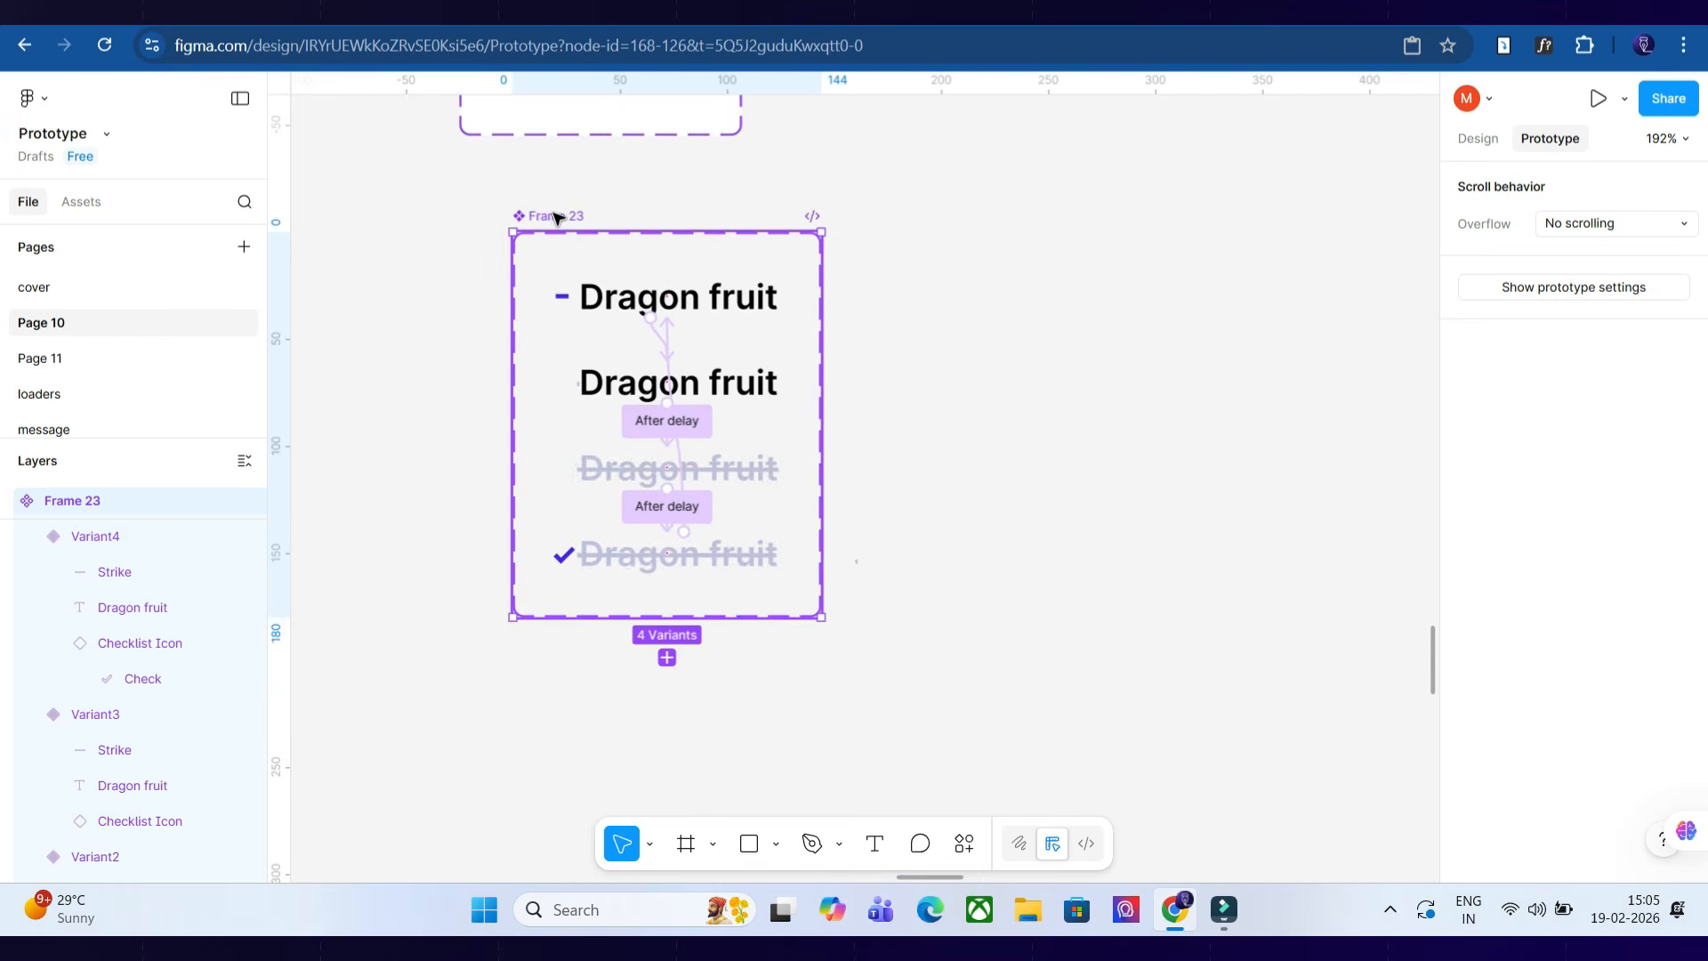
left_click(712, 842)
left_click(752, 741)
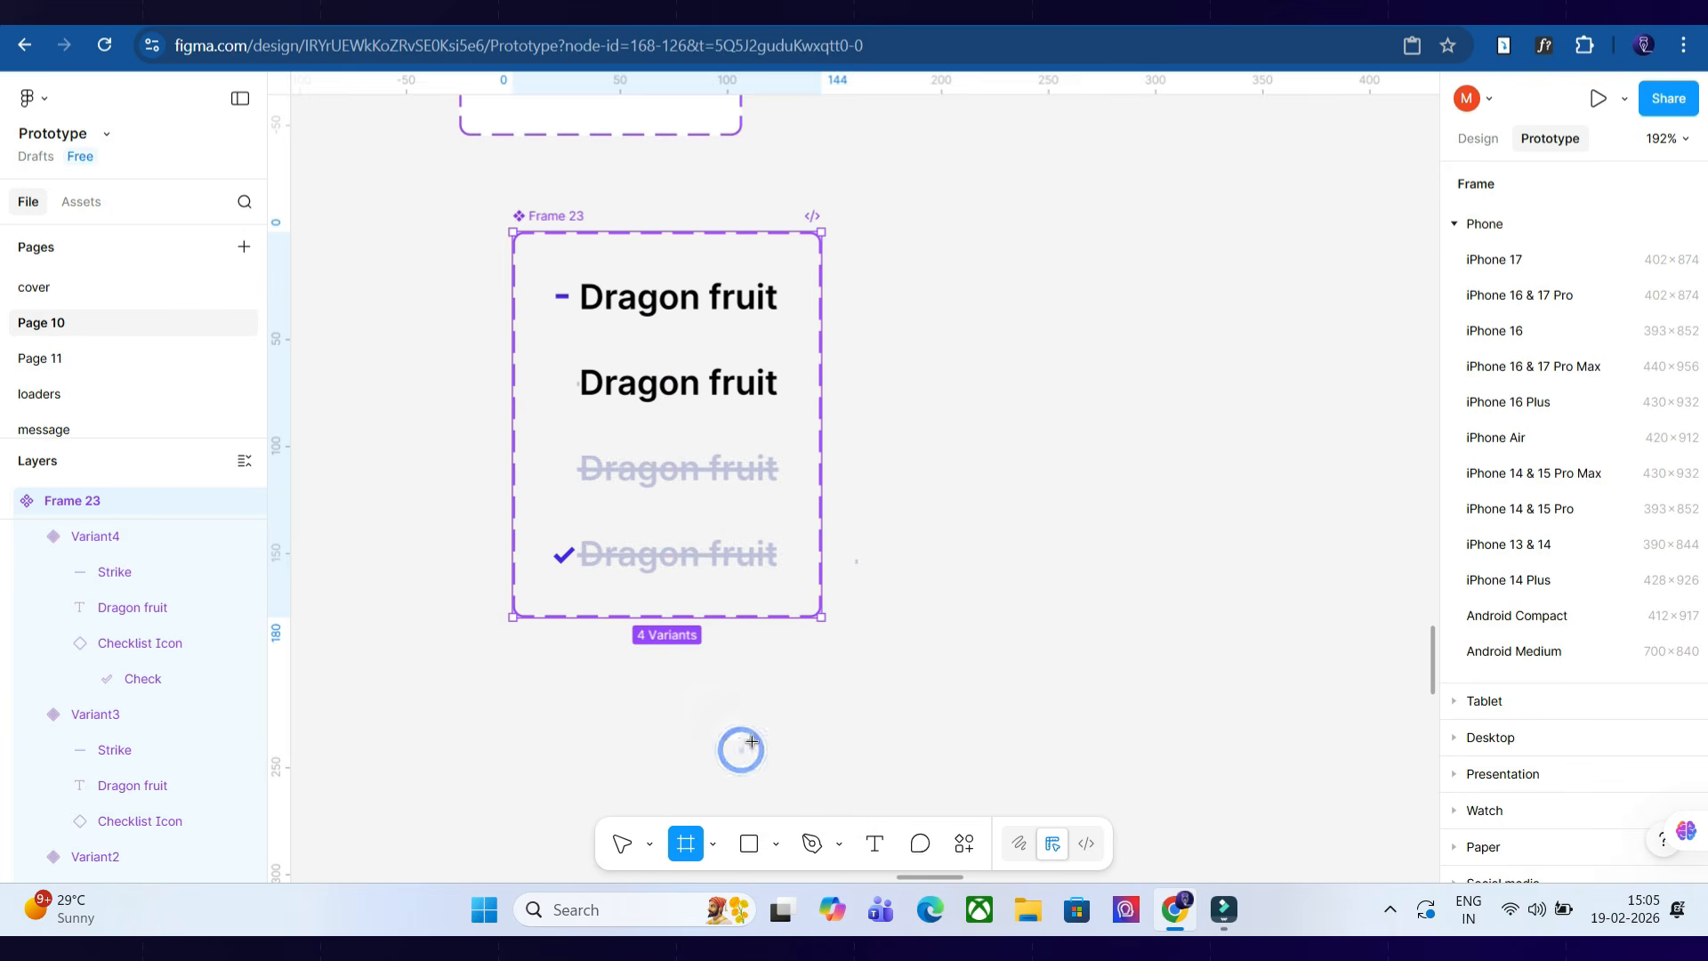
left_click_drag(919, 295, 1340, 631)
left_click_drag(1241, 543, 1228, 495)
Place an instance of the Default Dragon fruit variant in the centre of Frame 24, at X 47, Y 69.
left_click(1480, 140)
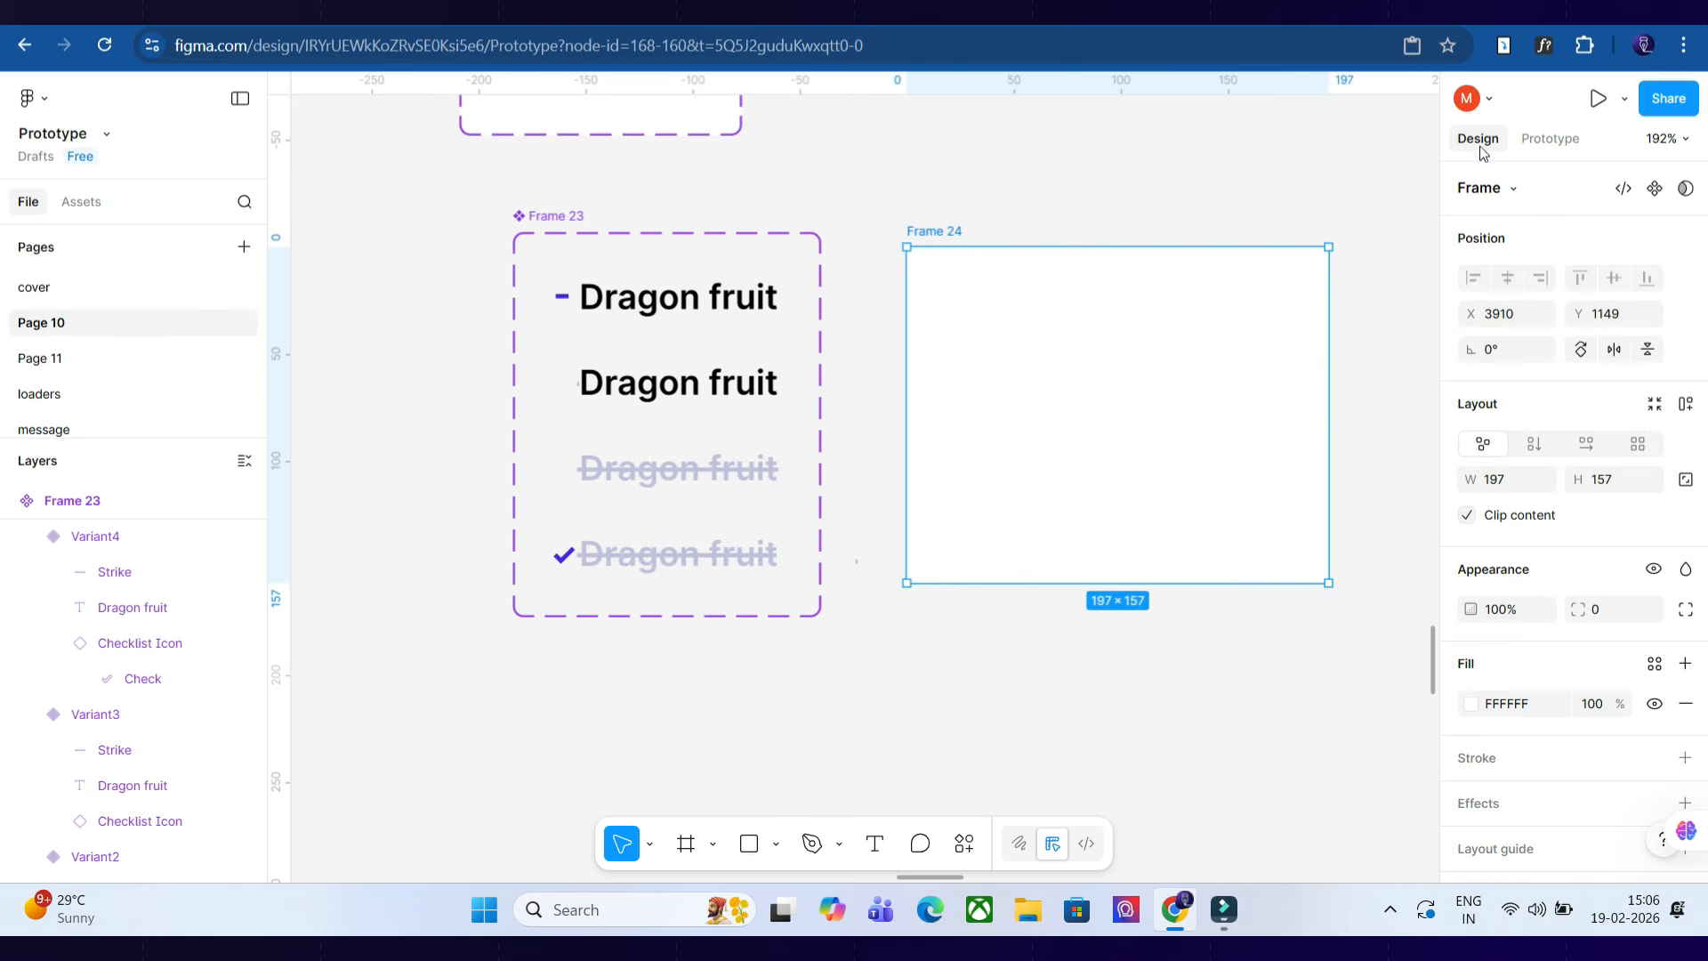
left_click(695, 303)
left_click_drag(695, 303, 1166, 415)
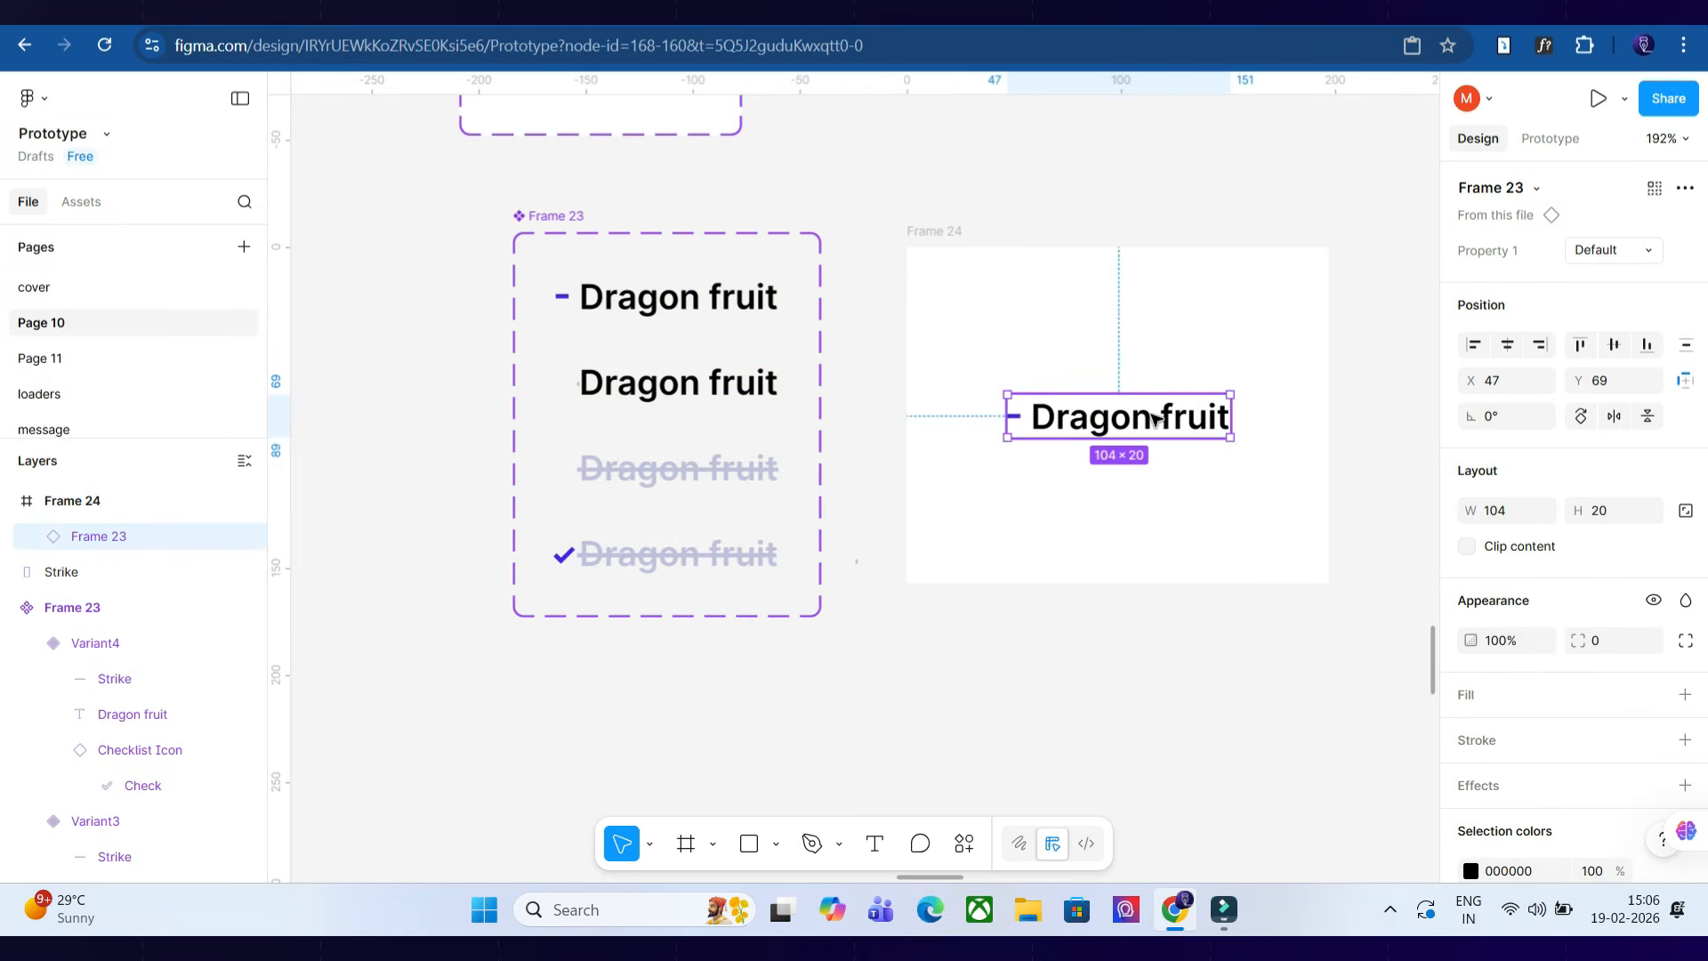
Add a flow starting point to Frame 24 and name it Click.
left_click(922, 235)
left_click(1548, 139)
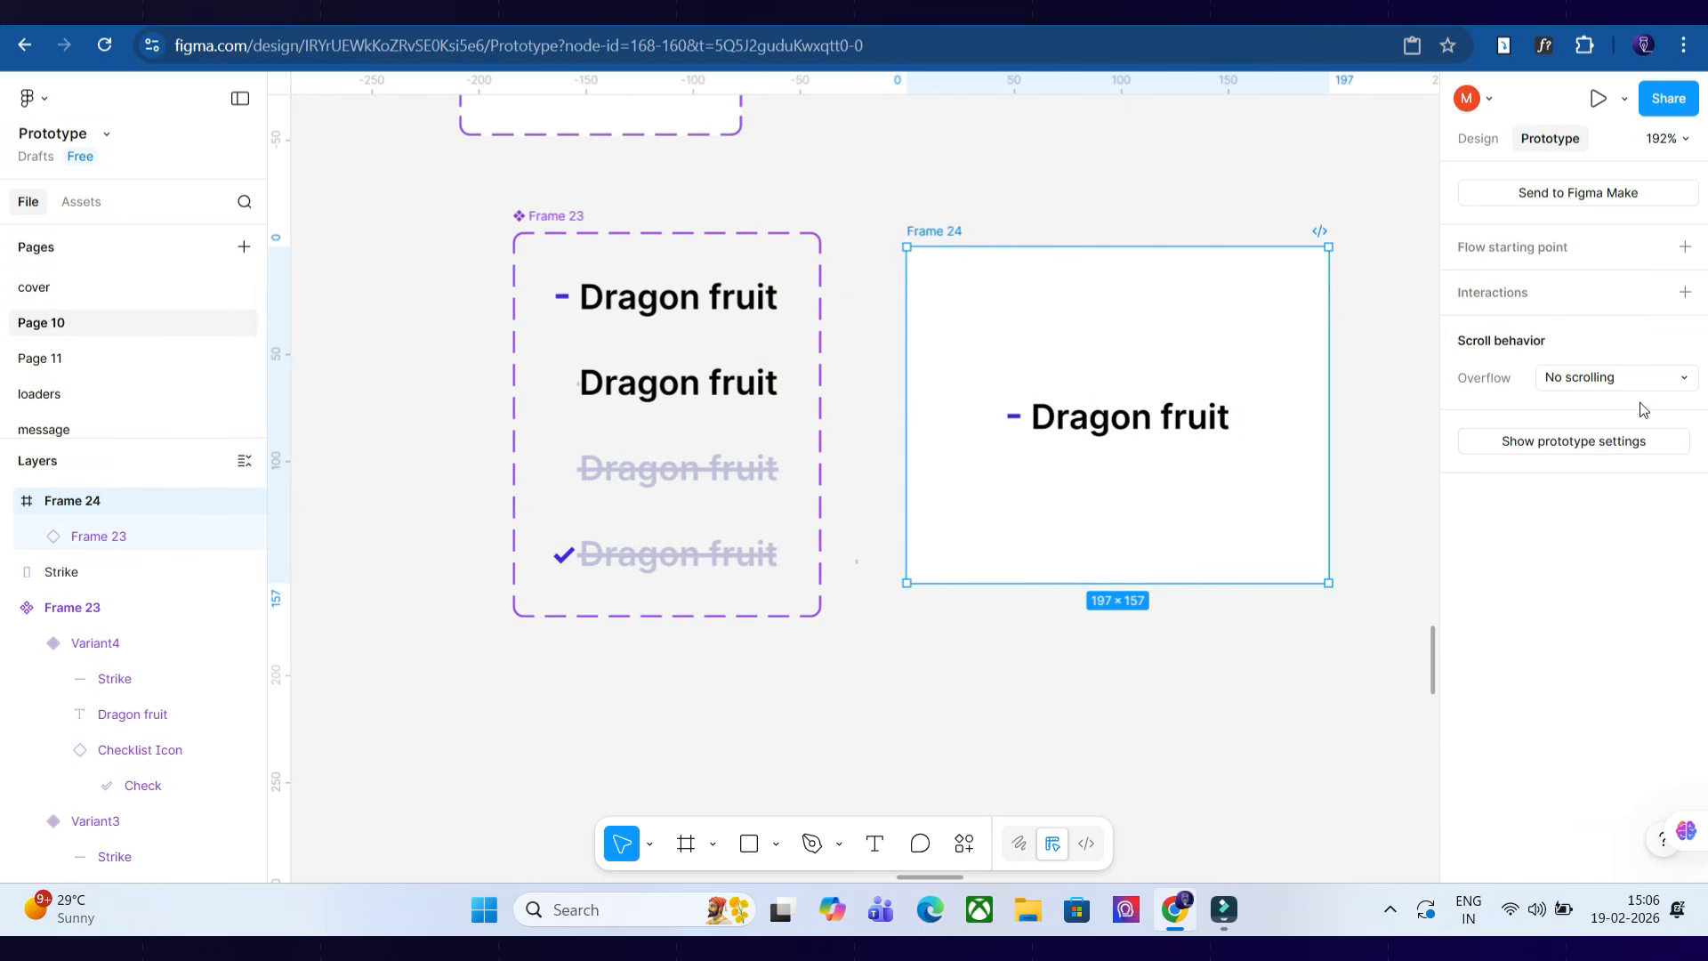
left_click(1686, 246)
left_click(851, 258)
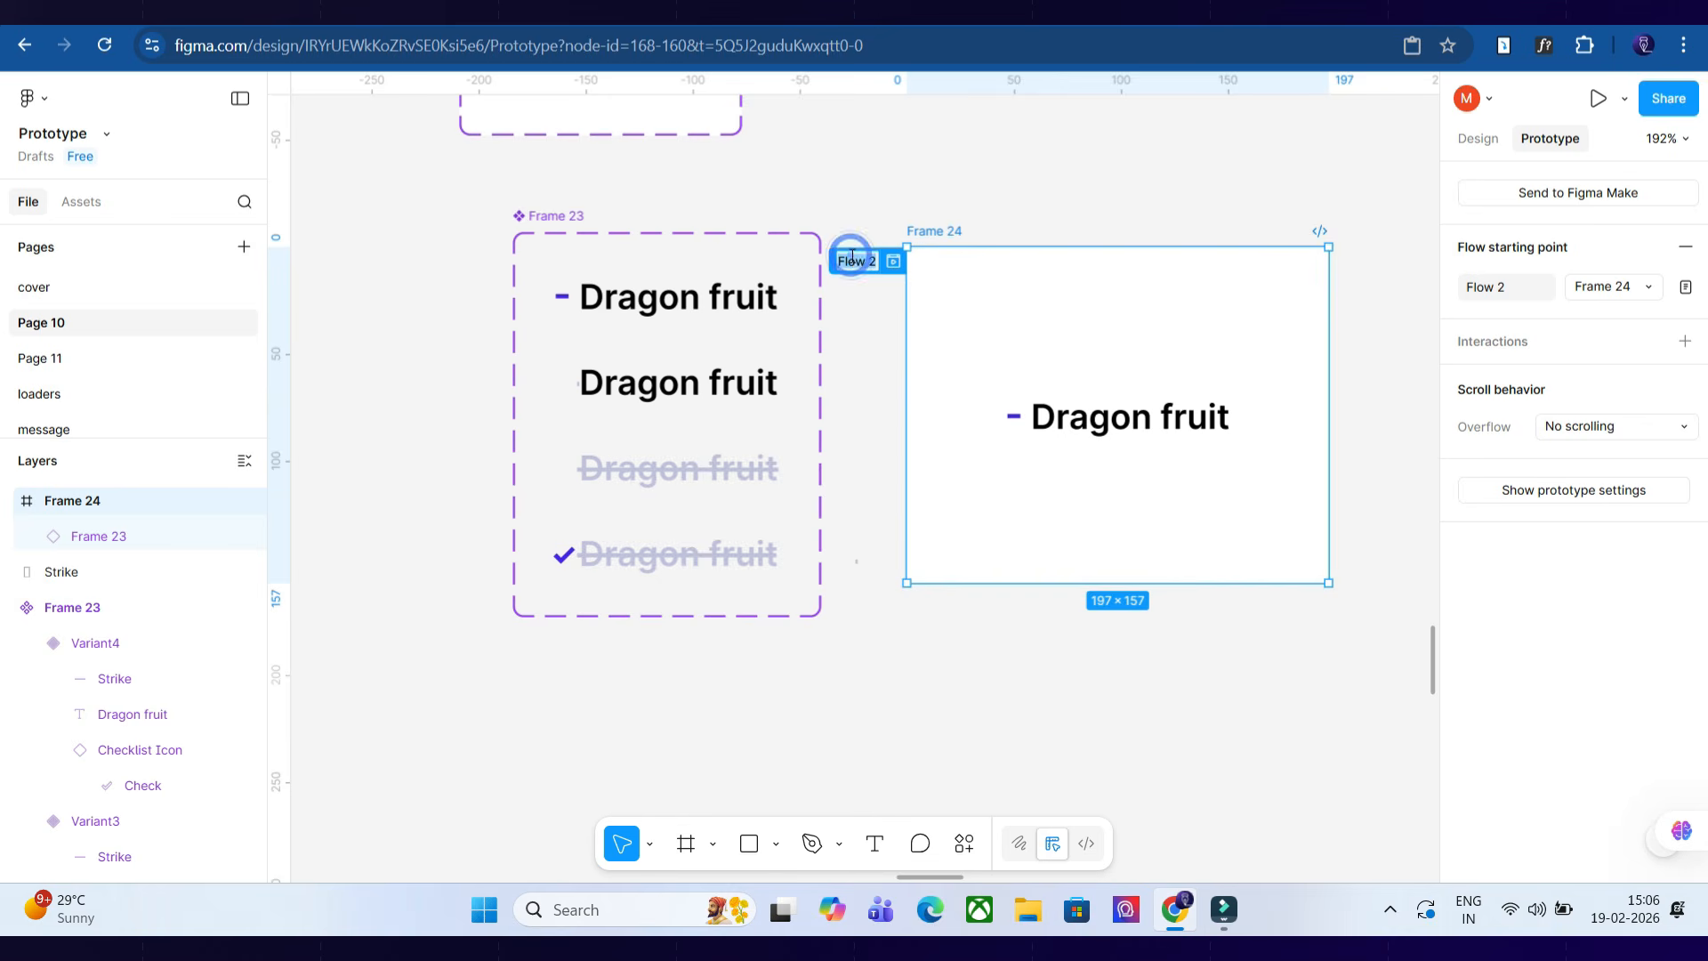
type("Click")
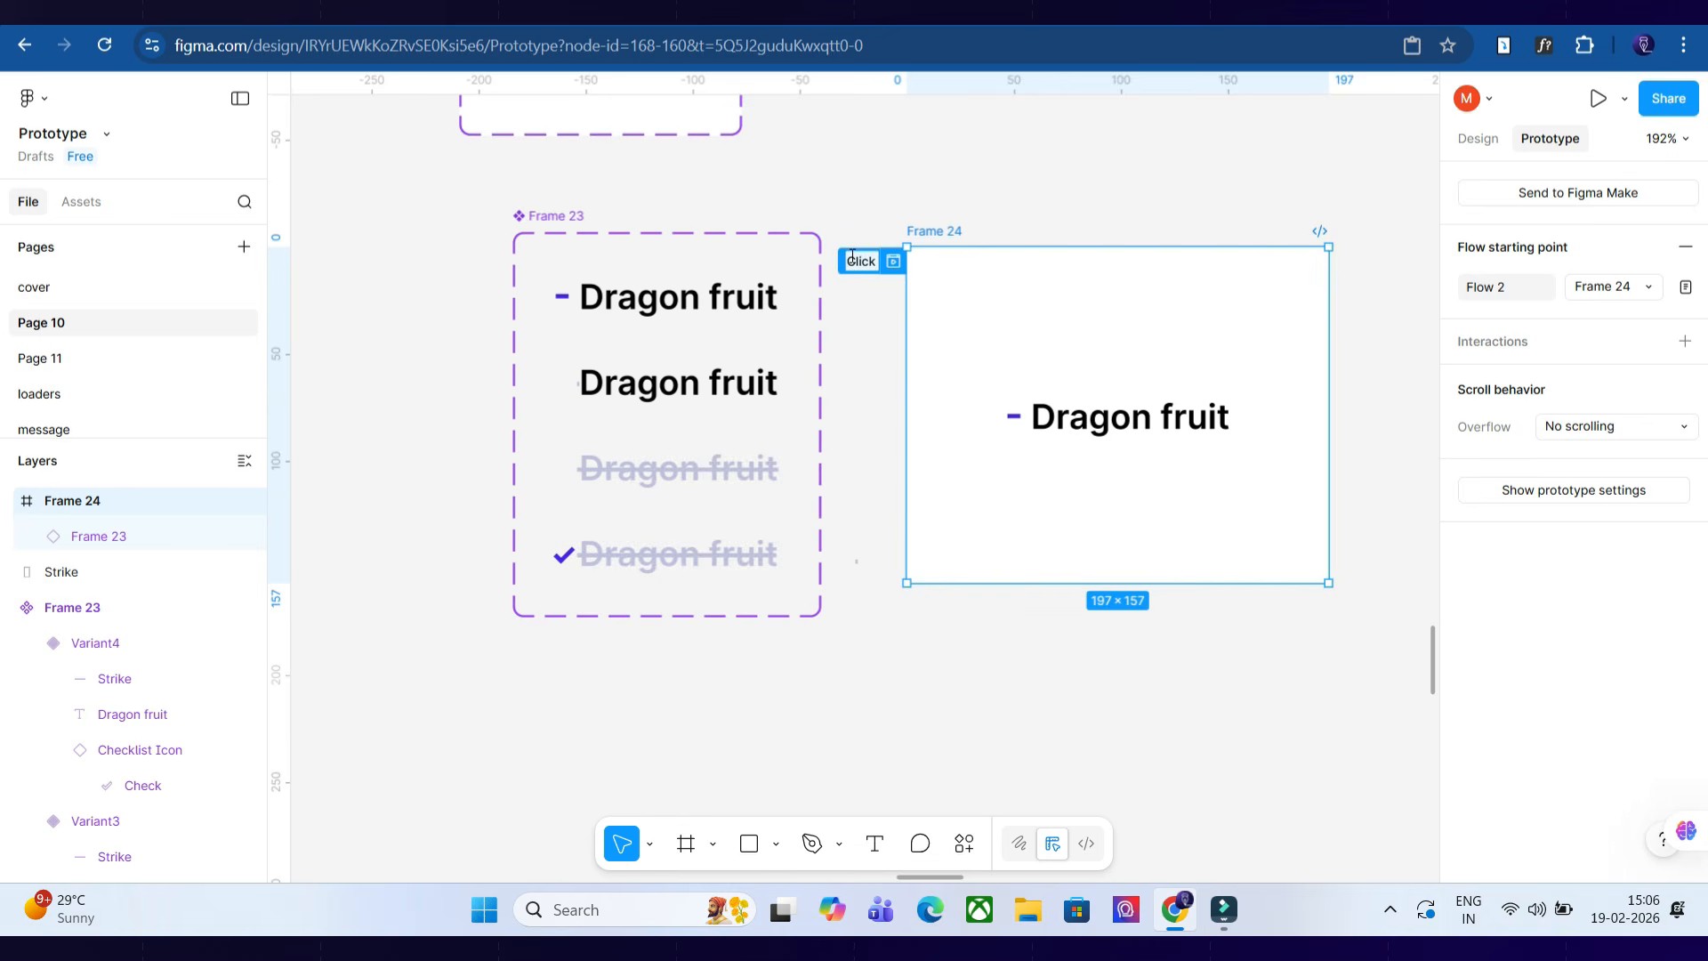
left_click(976, 184)
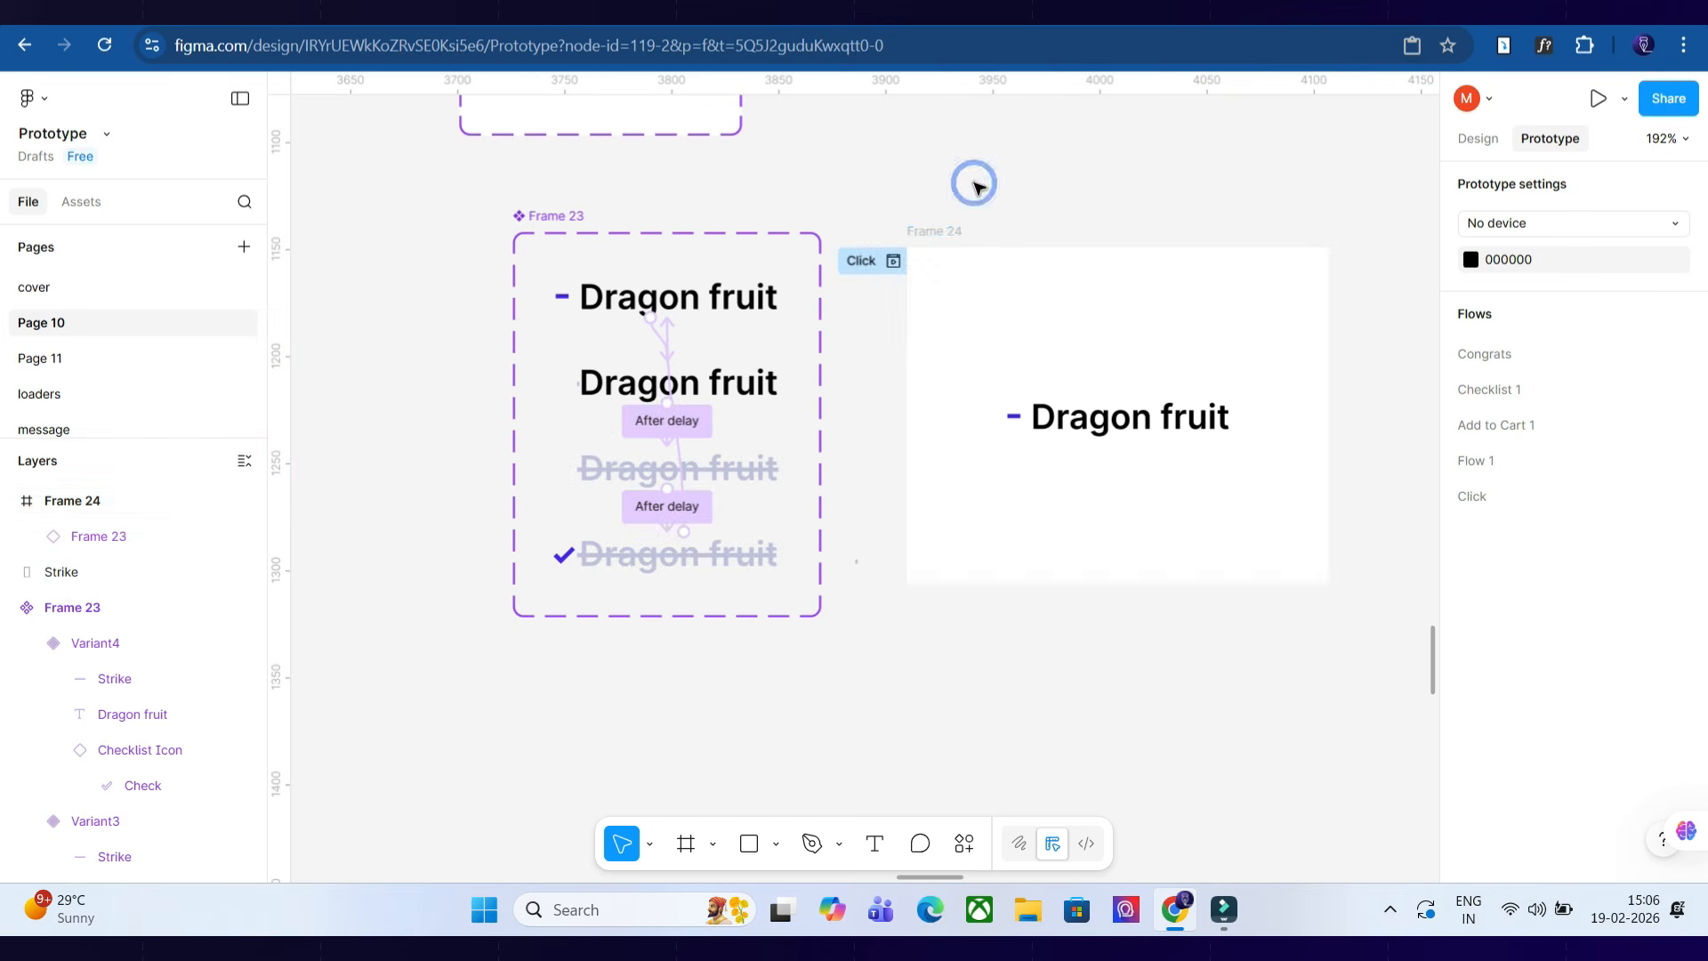
Preview the Click flow from Frame 24 and trigger the Dragon fruit item's strike-out animation.
left_click(940, 232)
left_click(1598, 98)
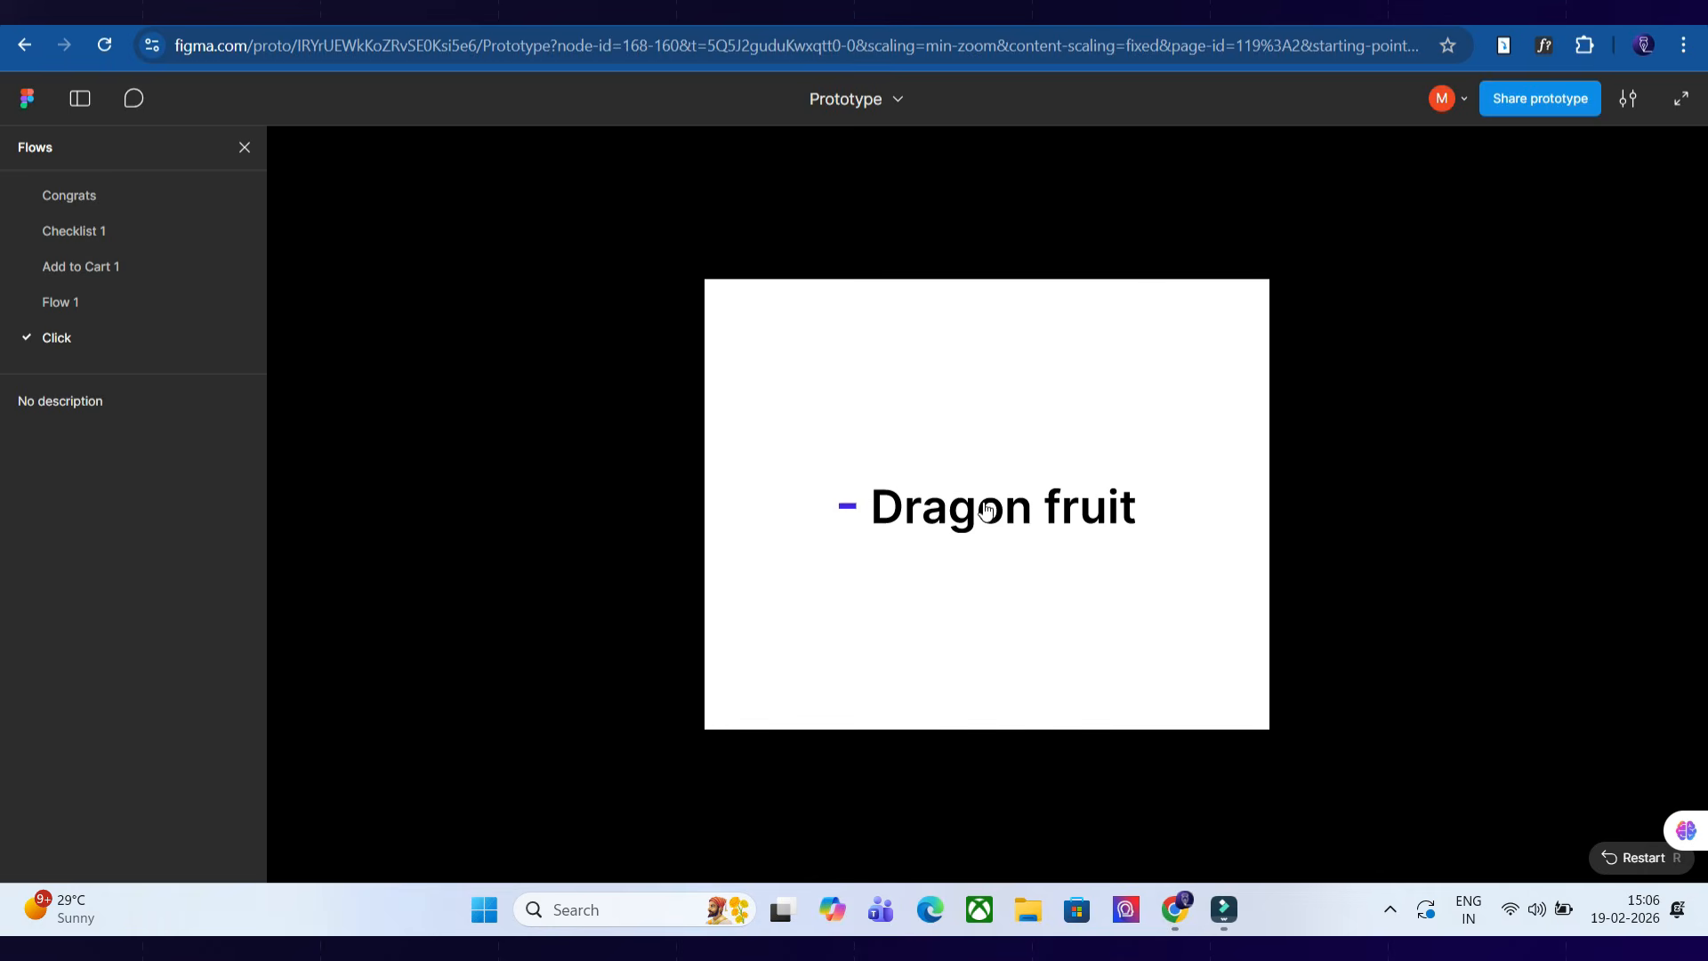
left_click(998, 516)
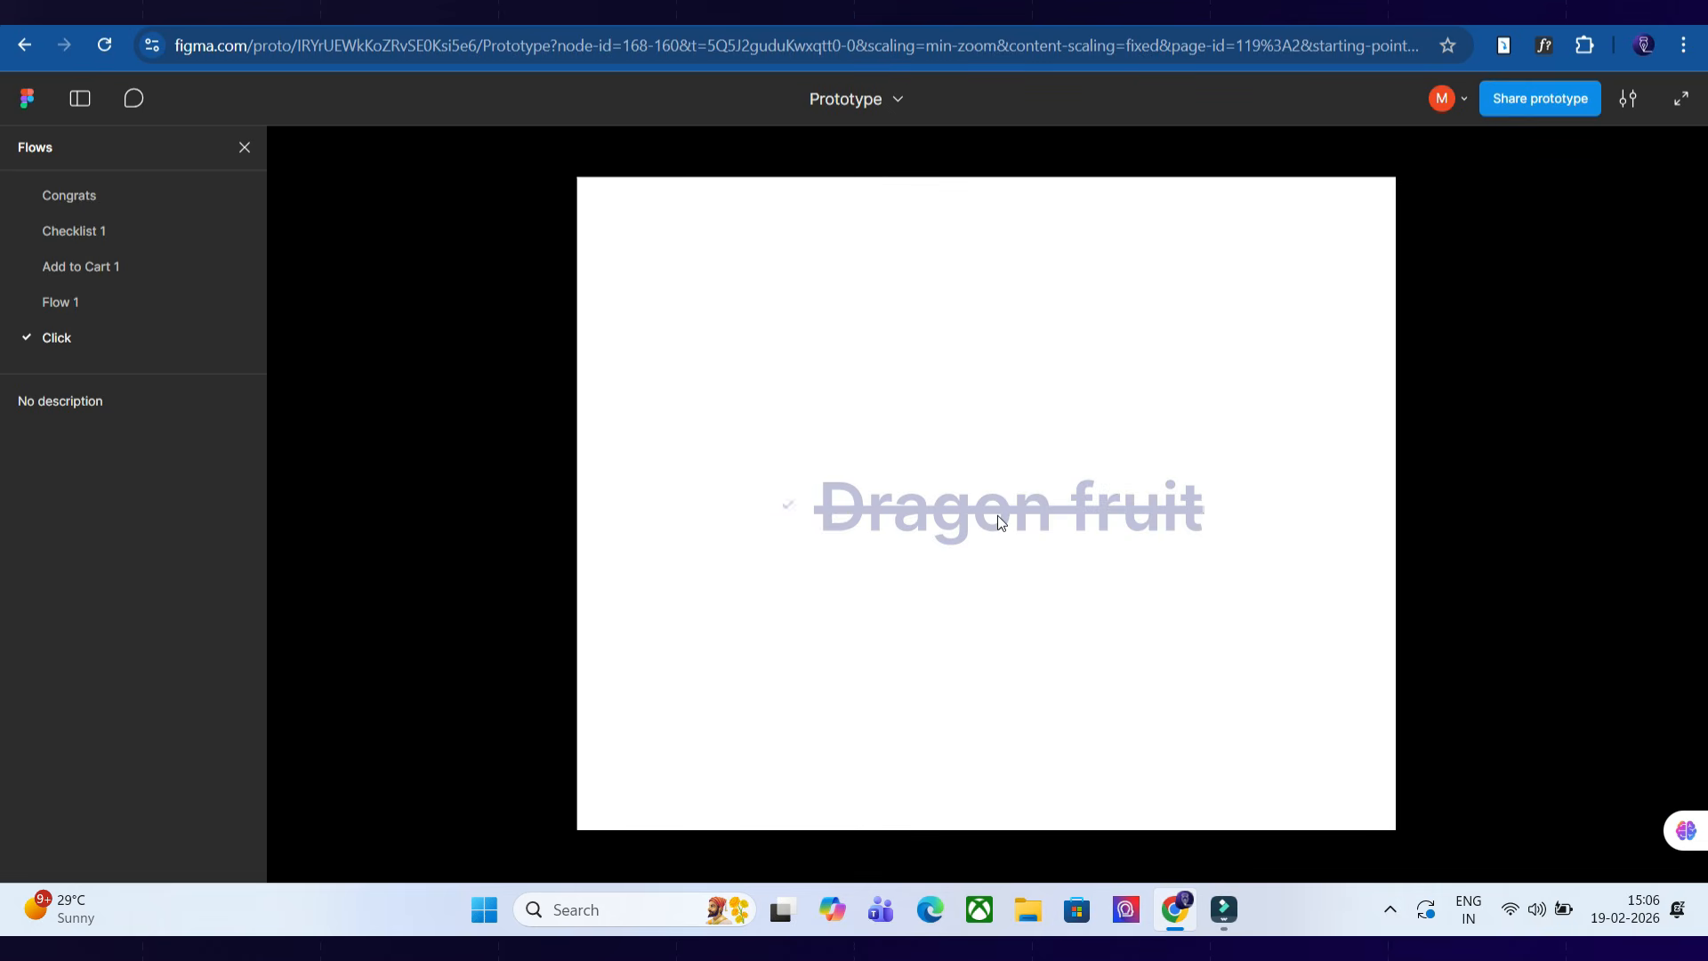
Replay the Dragon fruit item's check and uncheck animation in the Click flow, and close the preview.
left_click(999, 518)
left_click(998, 518)
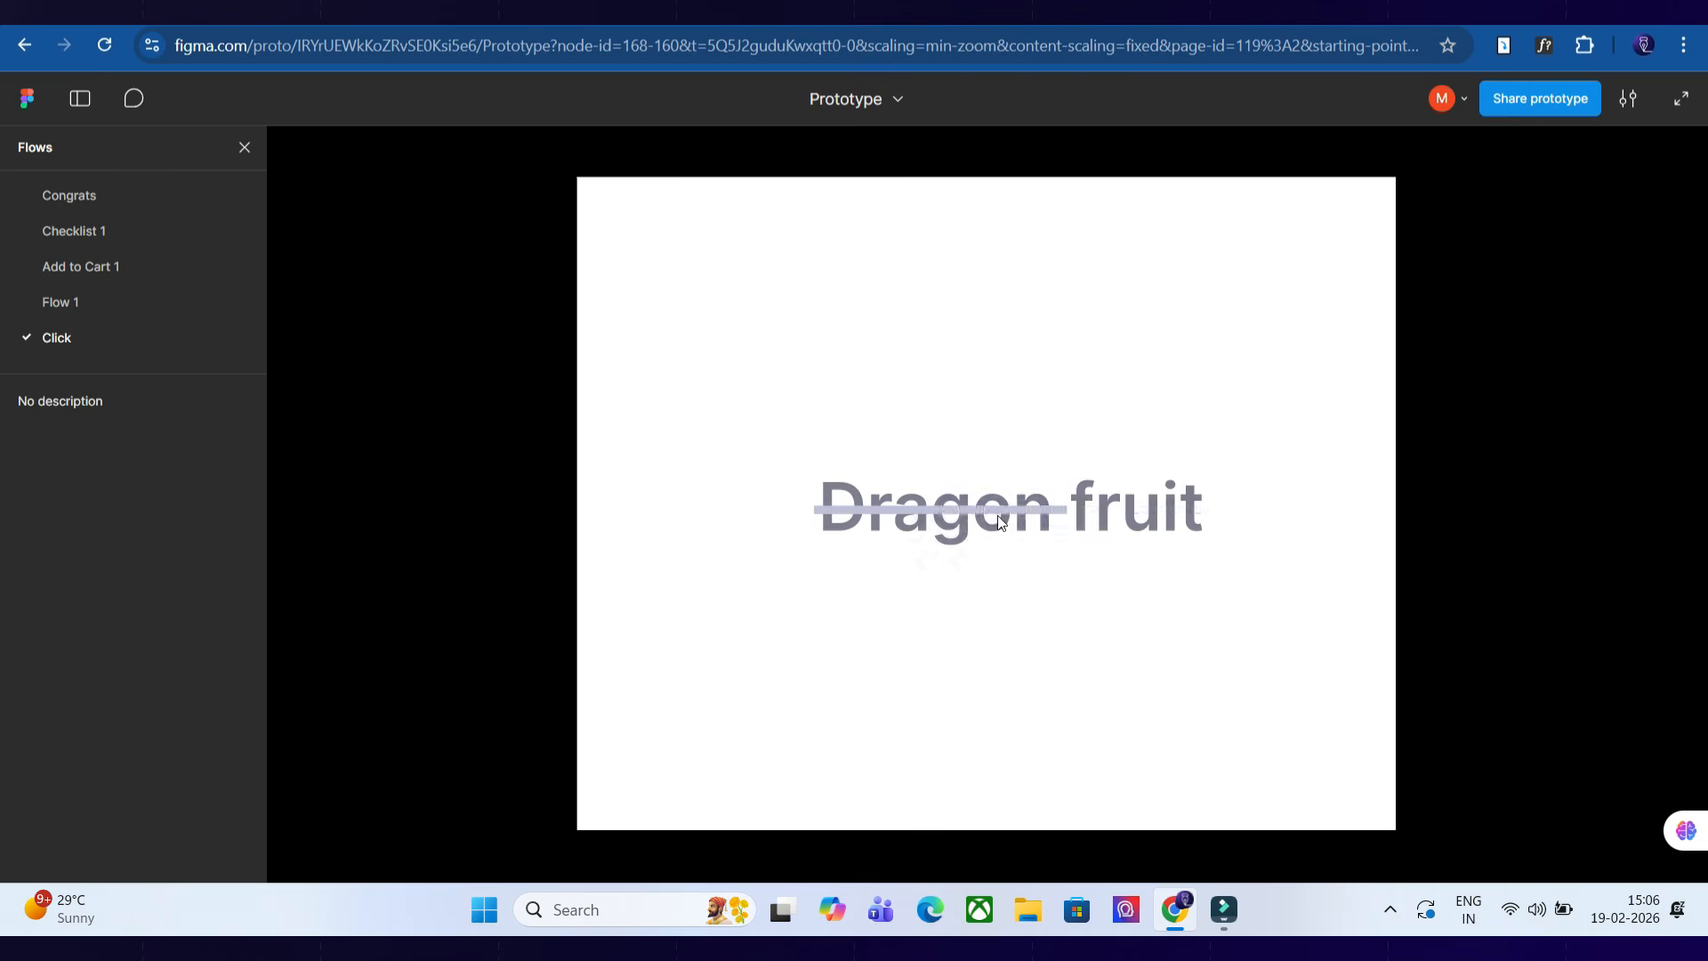
left_click(999, 520)
left_click(998, 520)
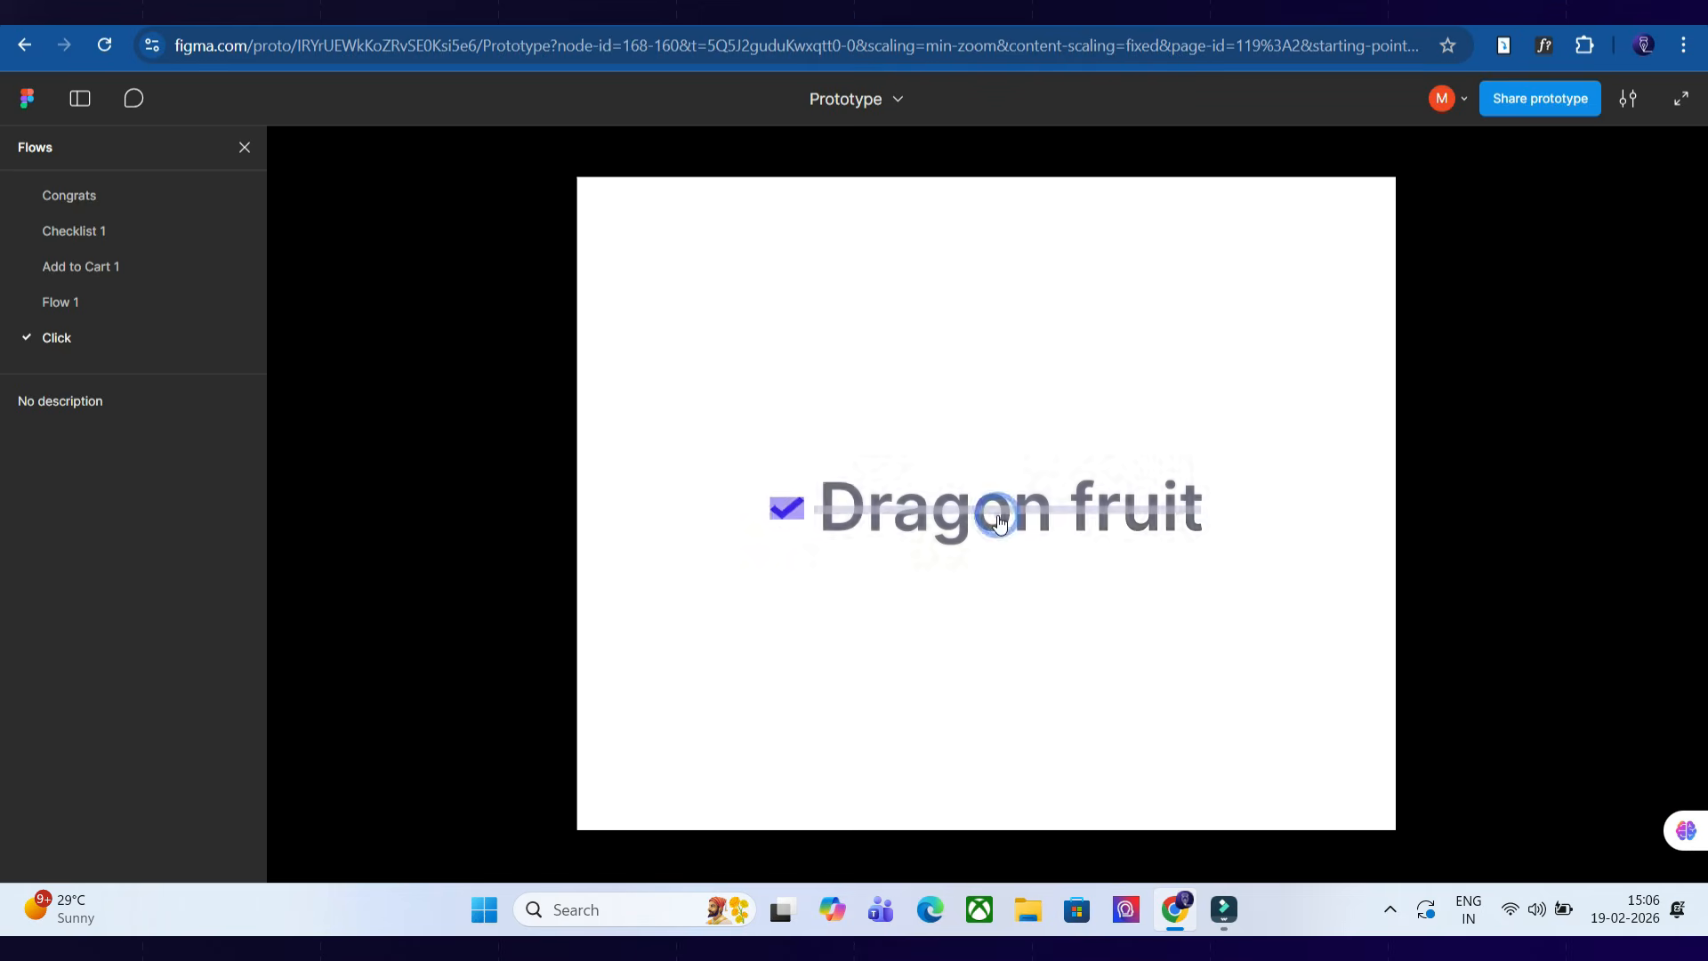
key("ctrl+w")
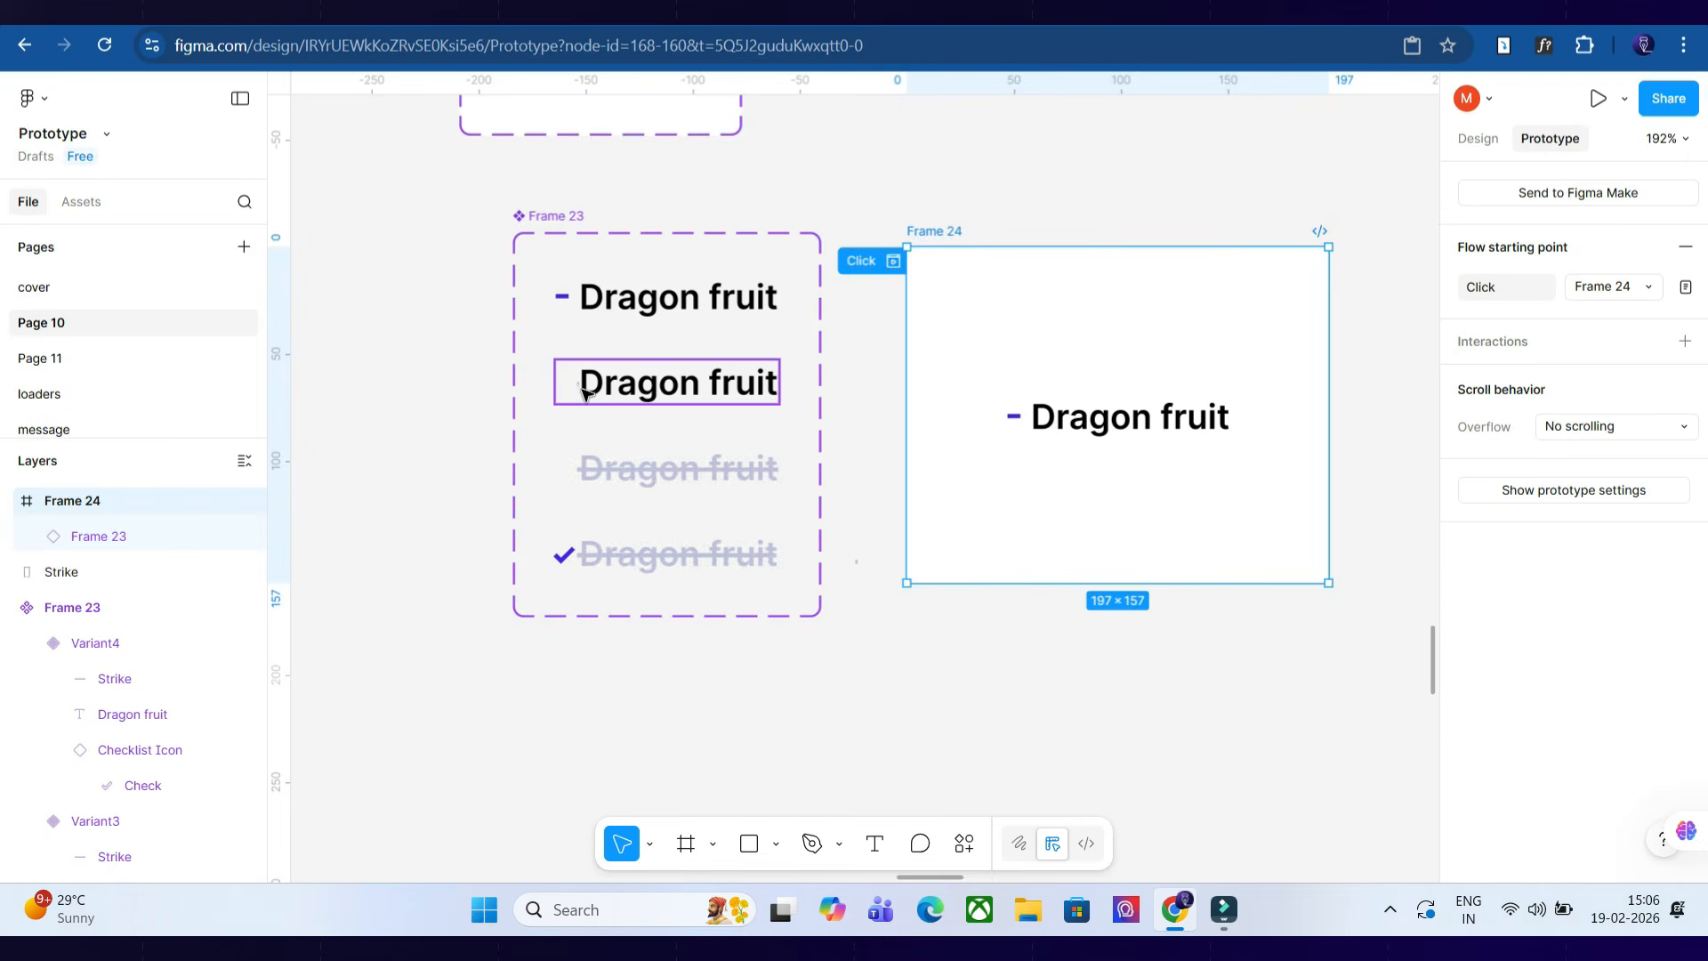
Remove the fill from the small Strike rectangle in Variant2 of the Dragon fruit component set.
scroll(583, 391, "up", 10)
scroll(583, 392, "up", 5)
left_click(668, 312)
left_click(668, 311)
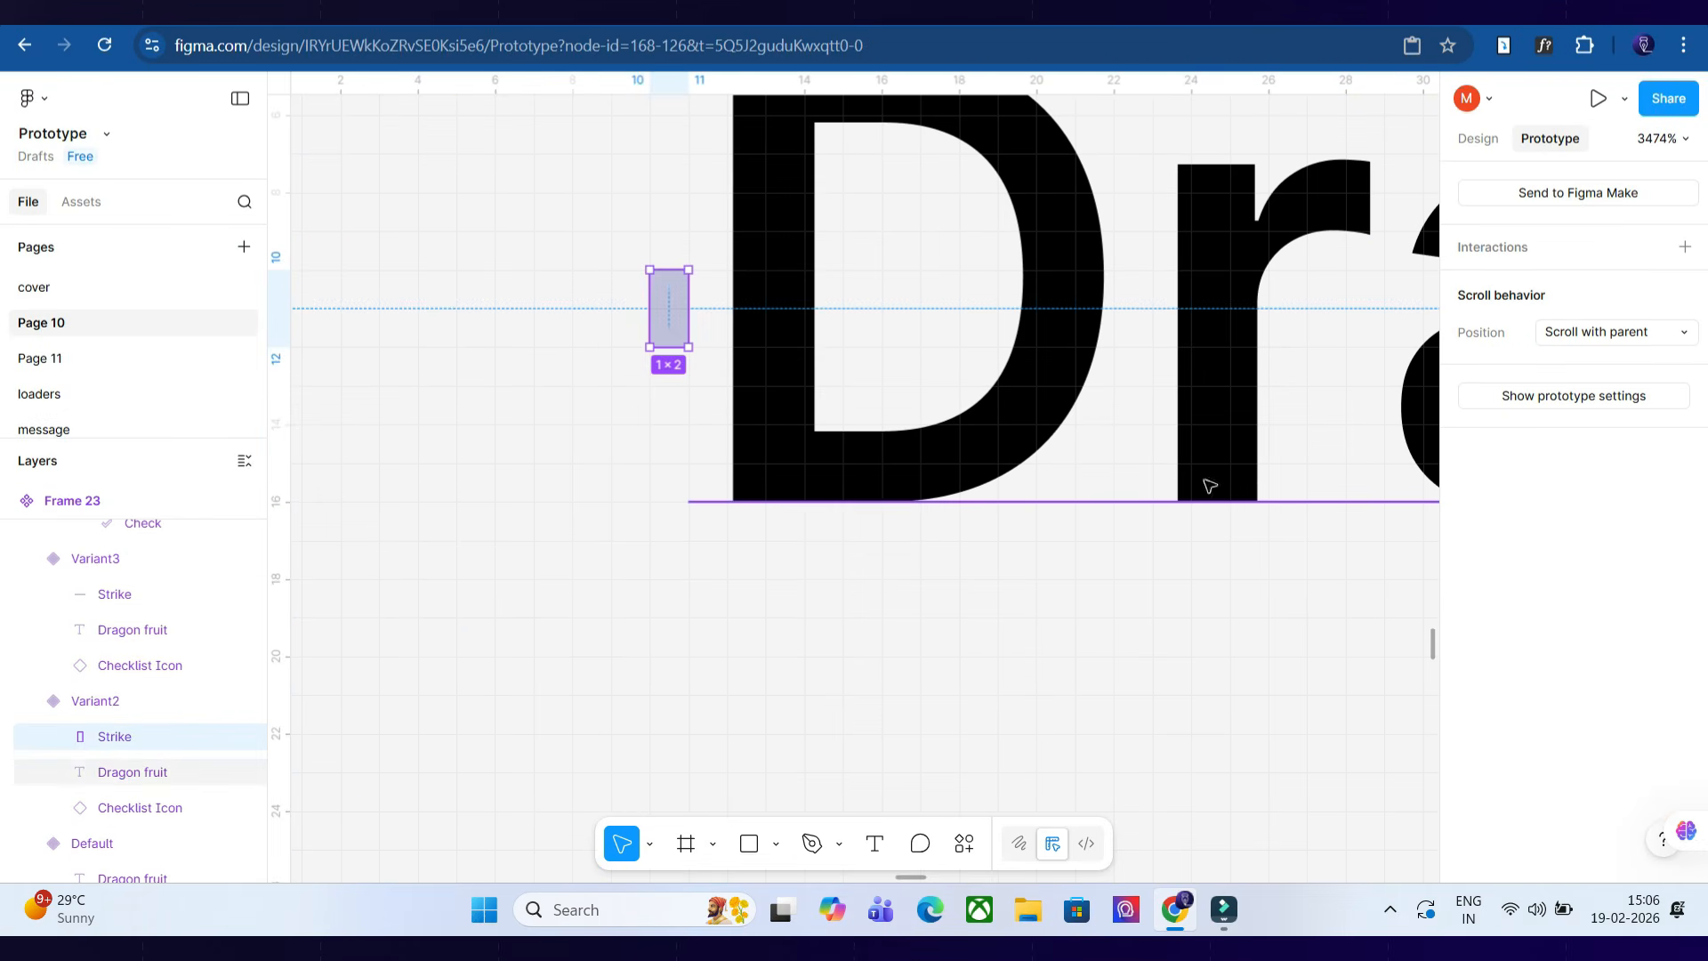
left_click(1484, 140)
left_click(1686, 633)
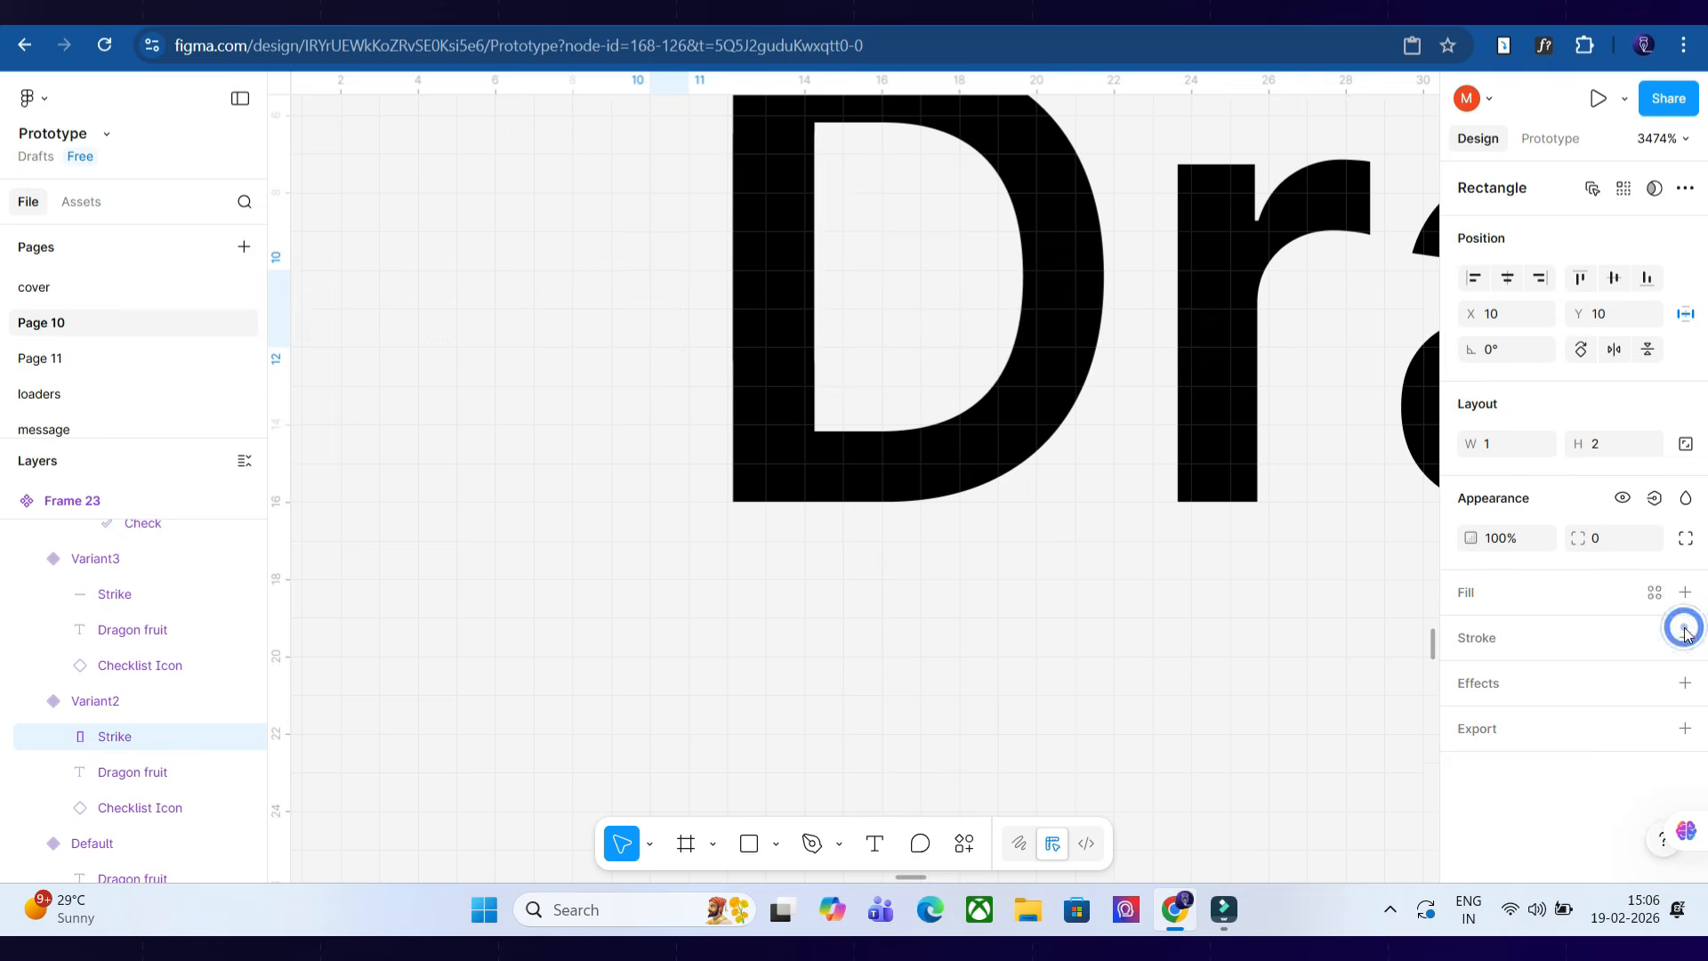
Preview the Click flow again and toggle the Dragon fruit item on and off several times.
scroll(828, 438, "down", 10)
scroll(1036, 483, "right", 3)
left_click(885, 311)
left_click(1599, 99)
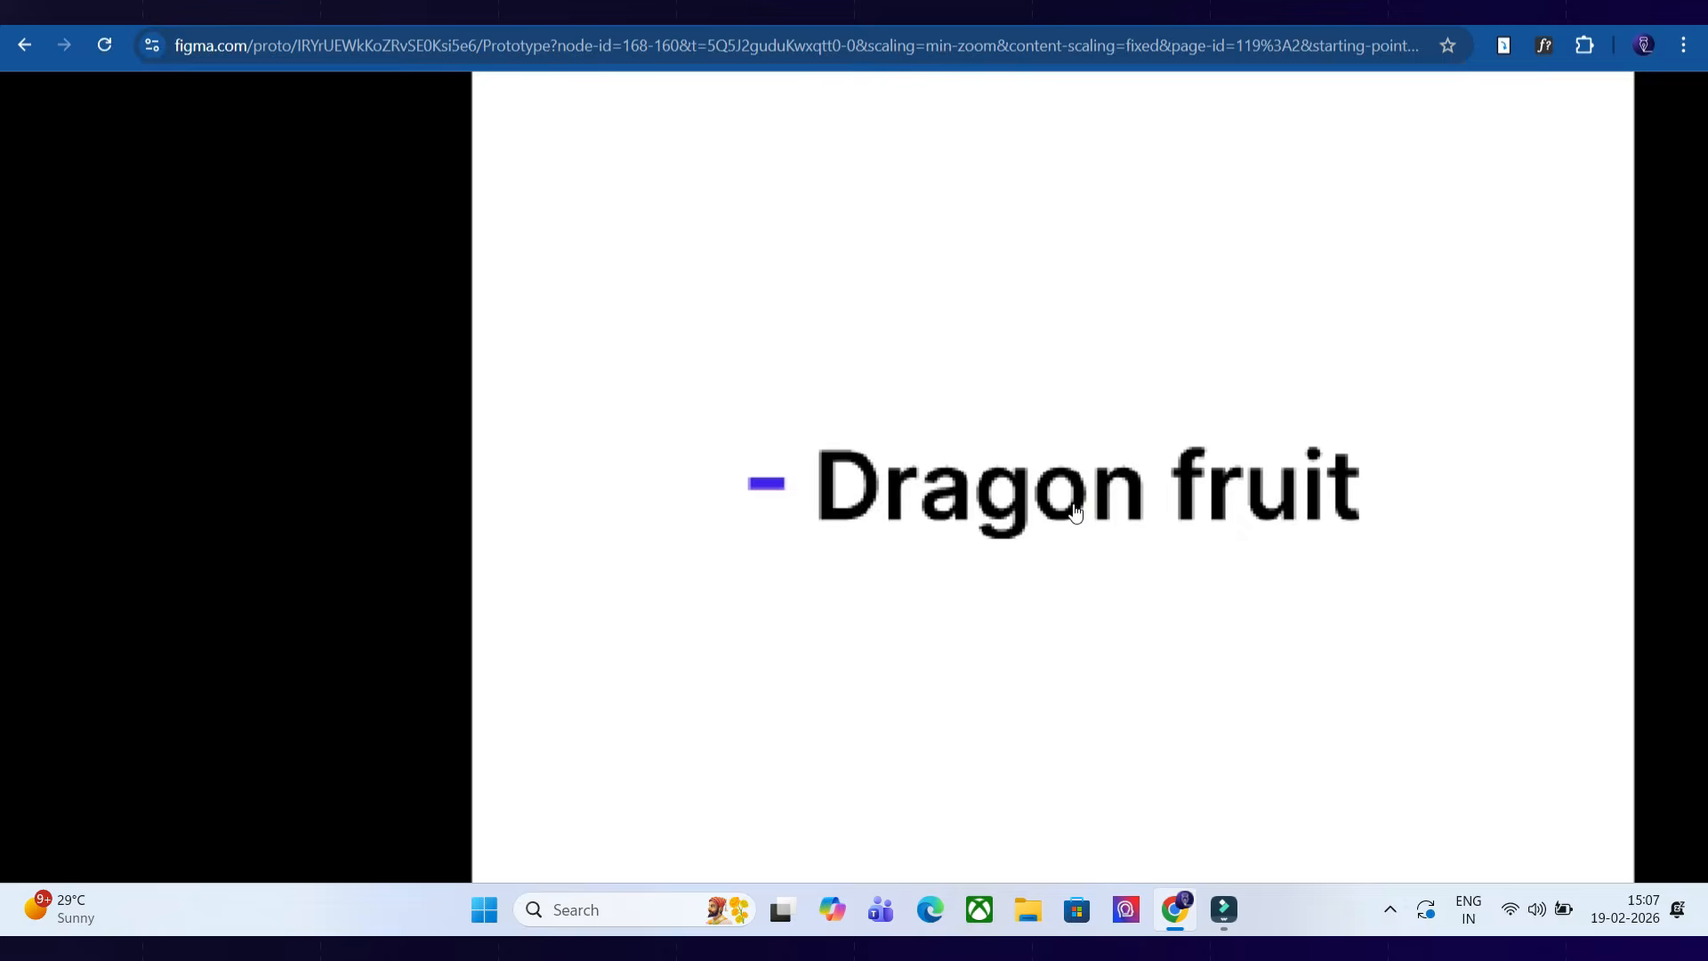
left_click(1059, 504)
left_click(1059, 504)
left_click(1059, 504)
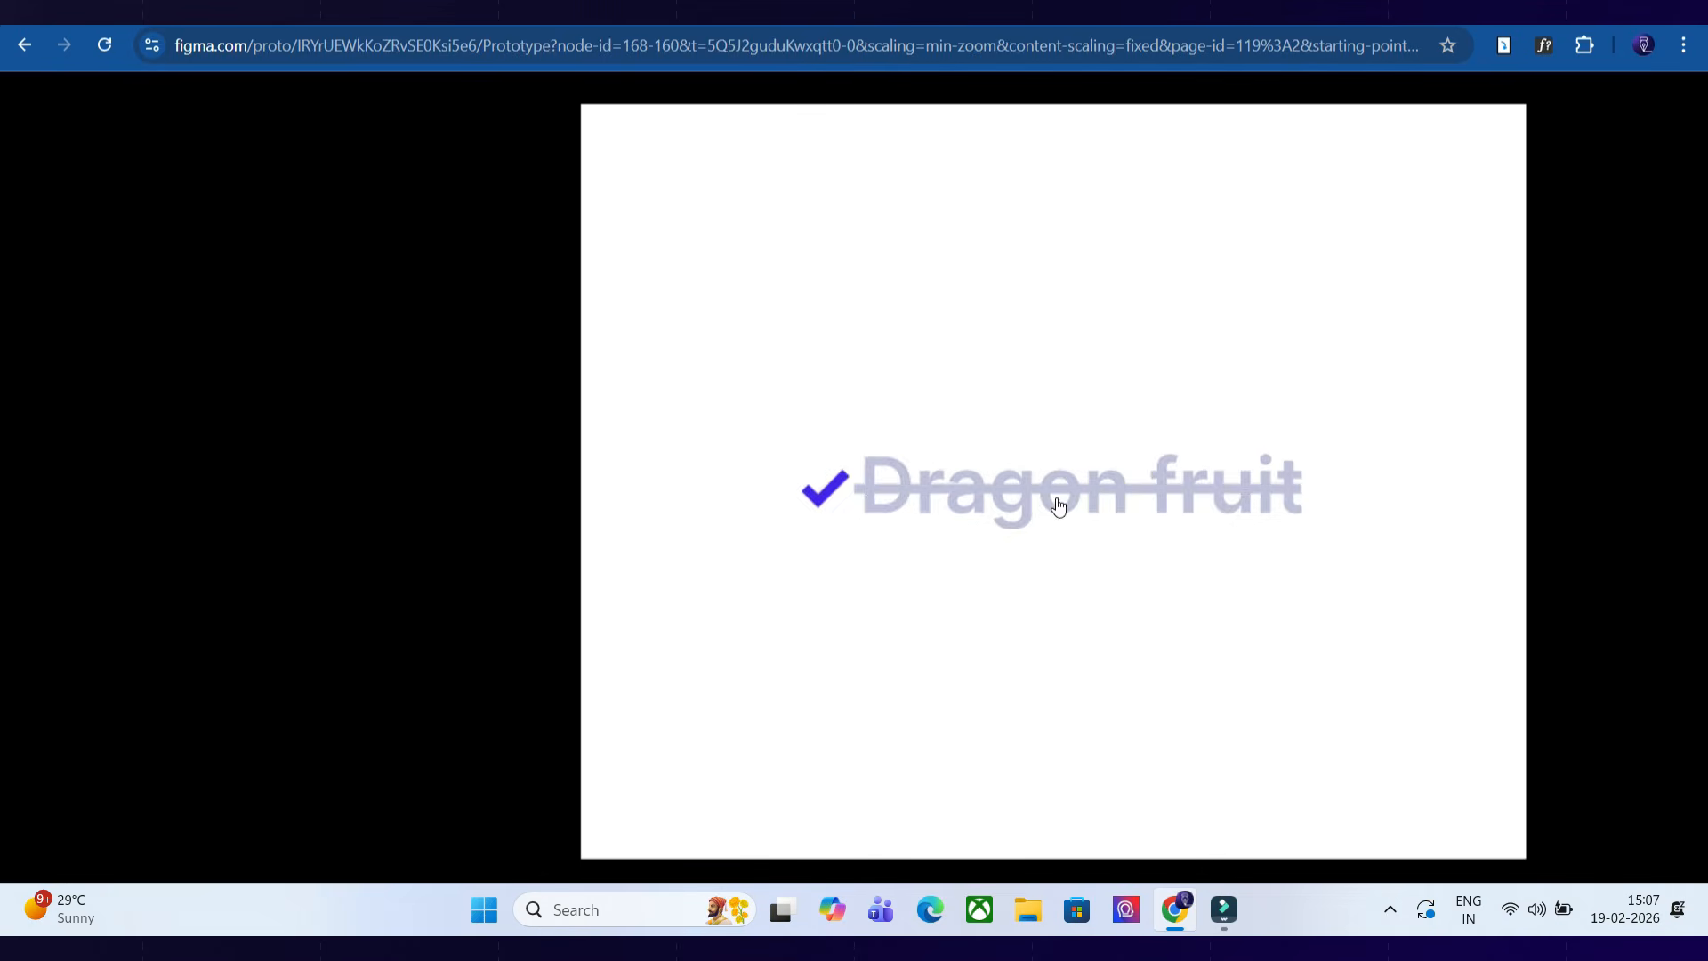
left_click(1032, 504)
left_click(1033, 504)
left_click(1030, 506)
left_click(1028, 505)
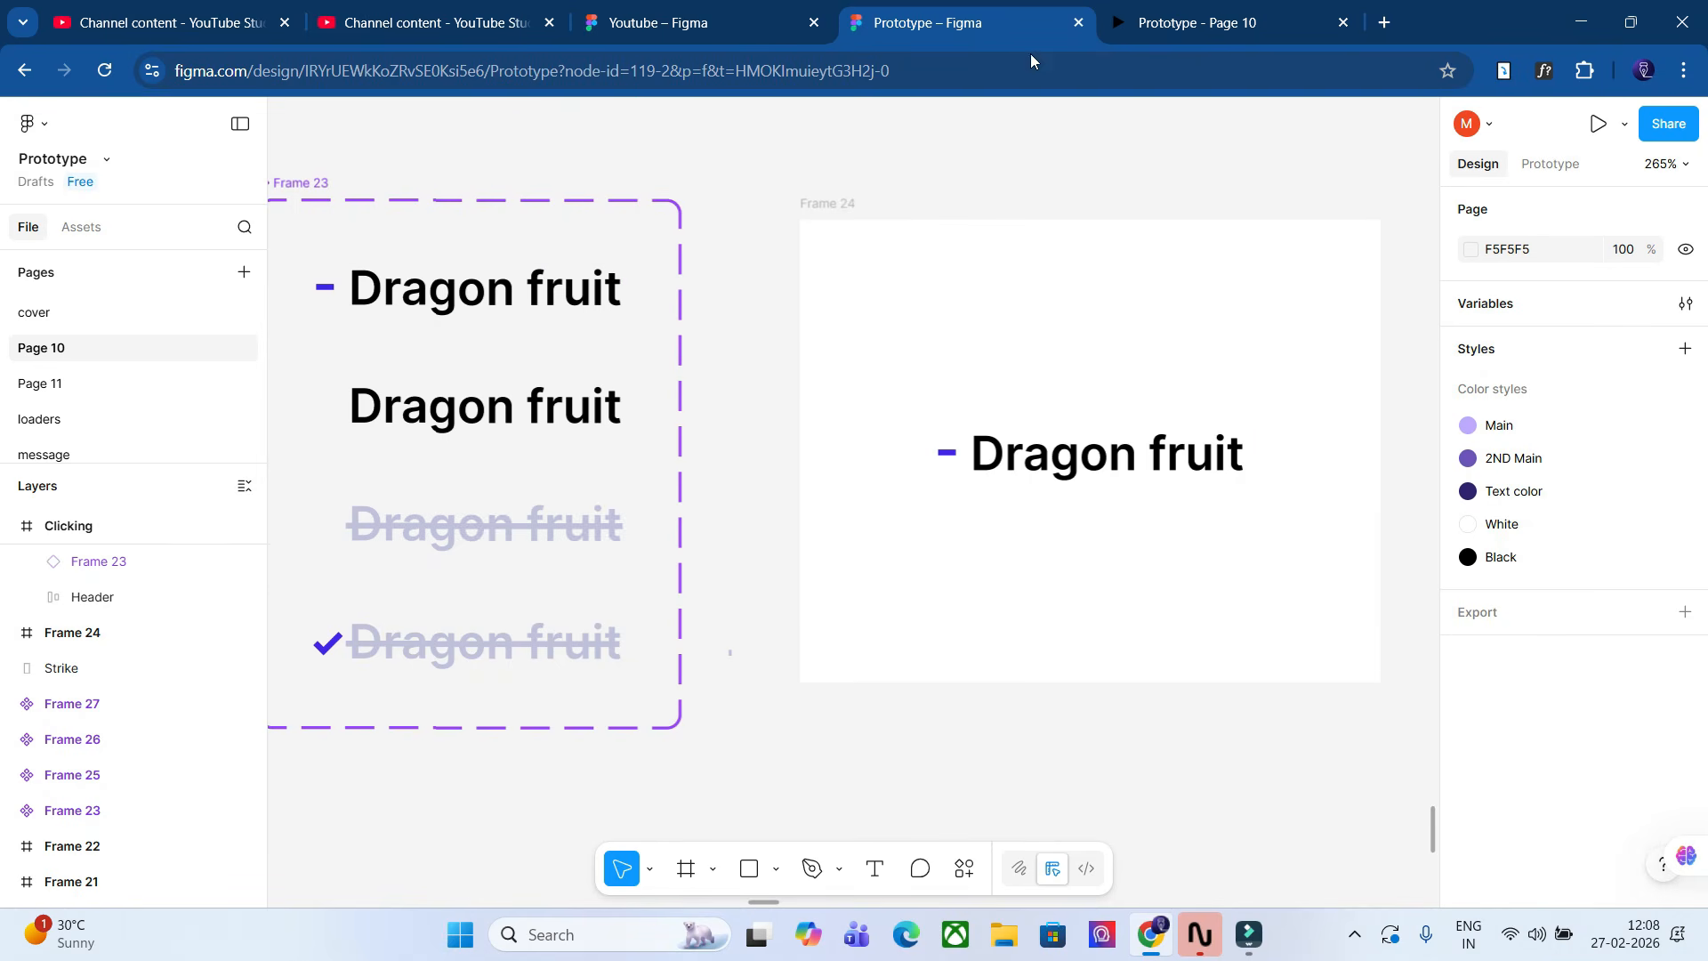
Move the Pine apple and Mango component sets closer to the Jack fruit set, forming a tight, evenly spaced row.
scroll(1006, 169, "down", 2)
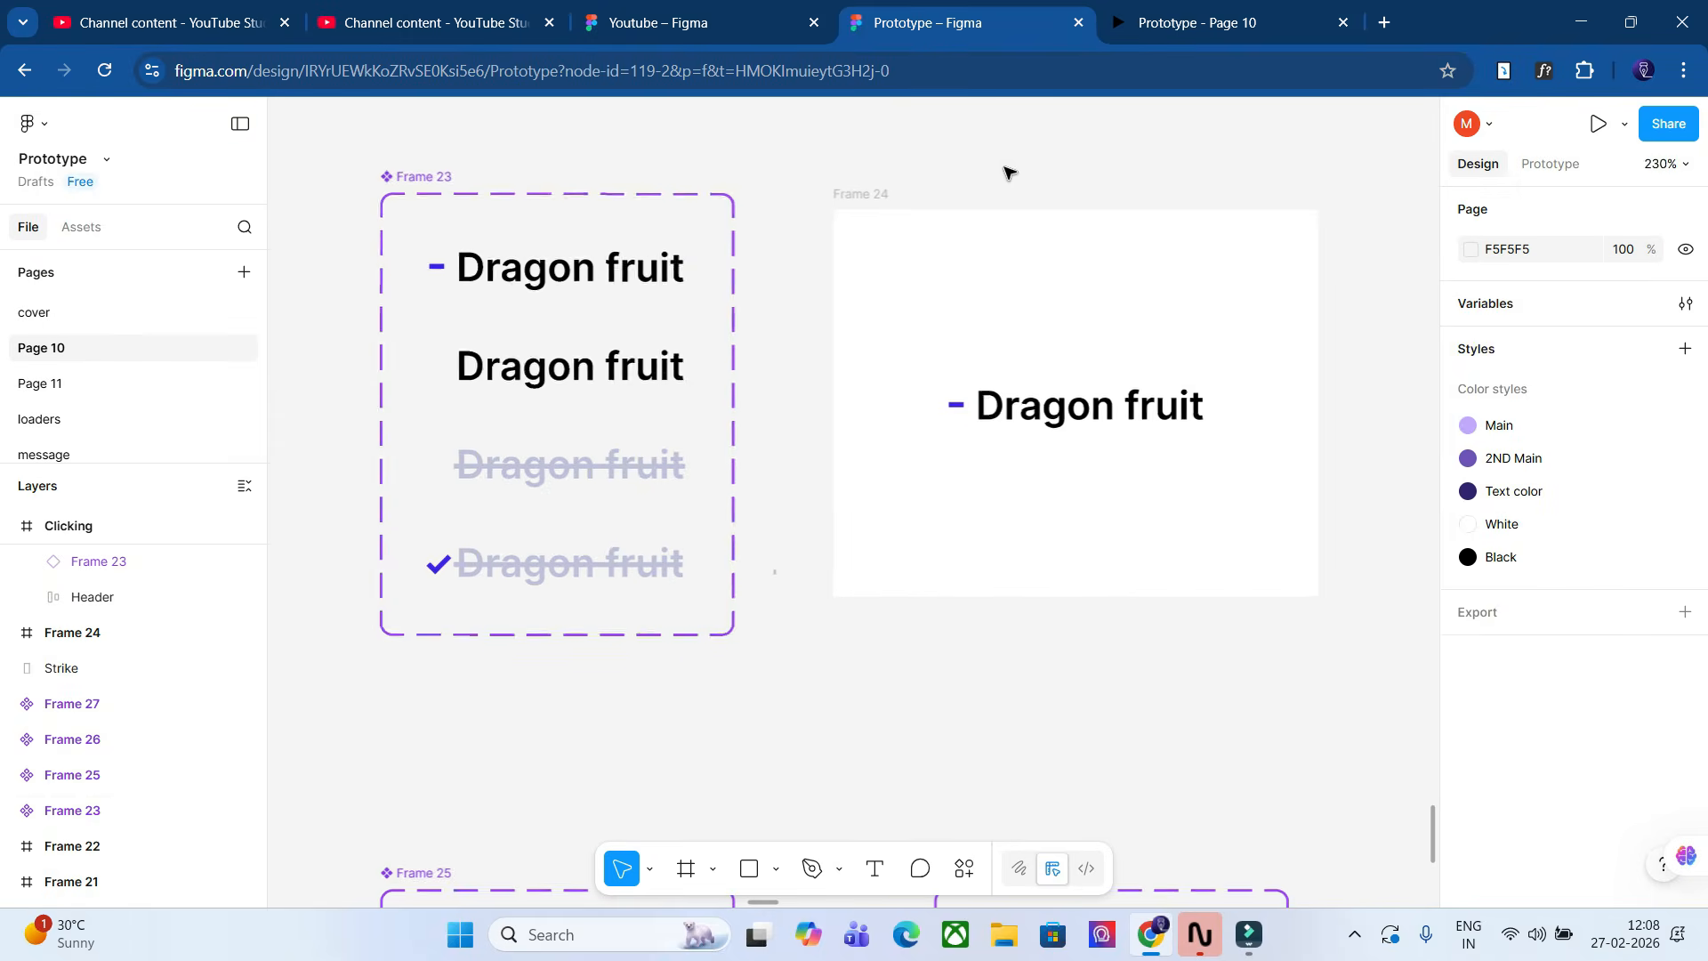
scroll(732, 389, "down", 5)
scroll(389, 329, "down", 3)
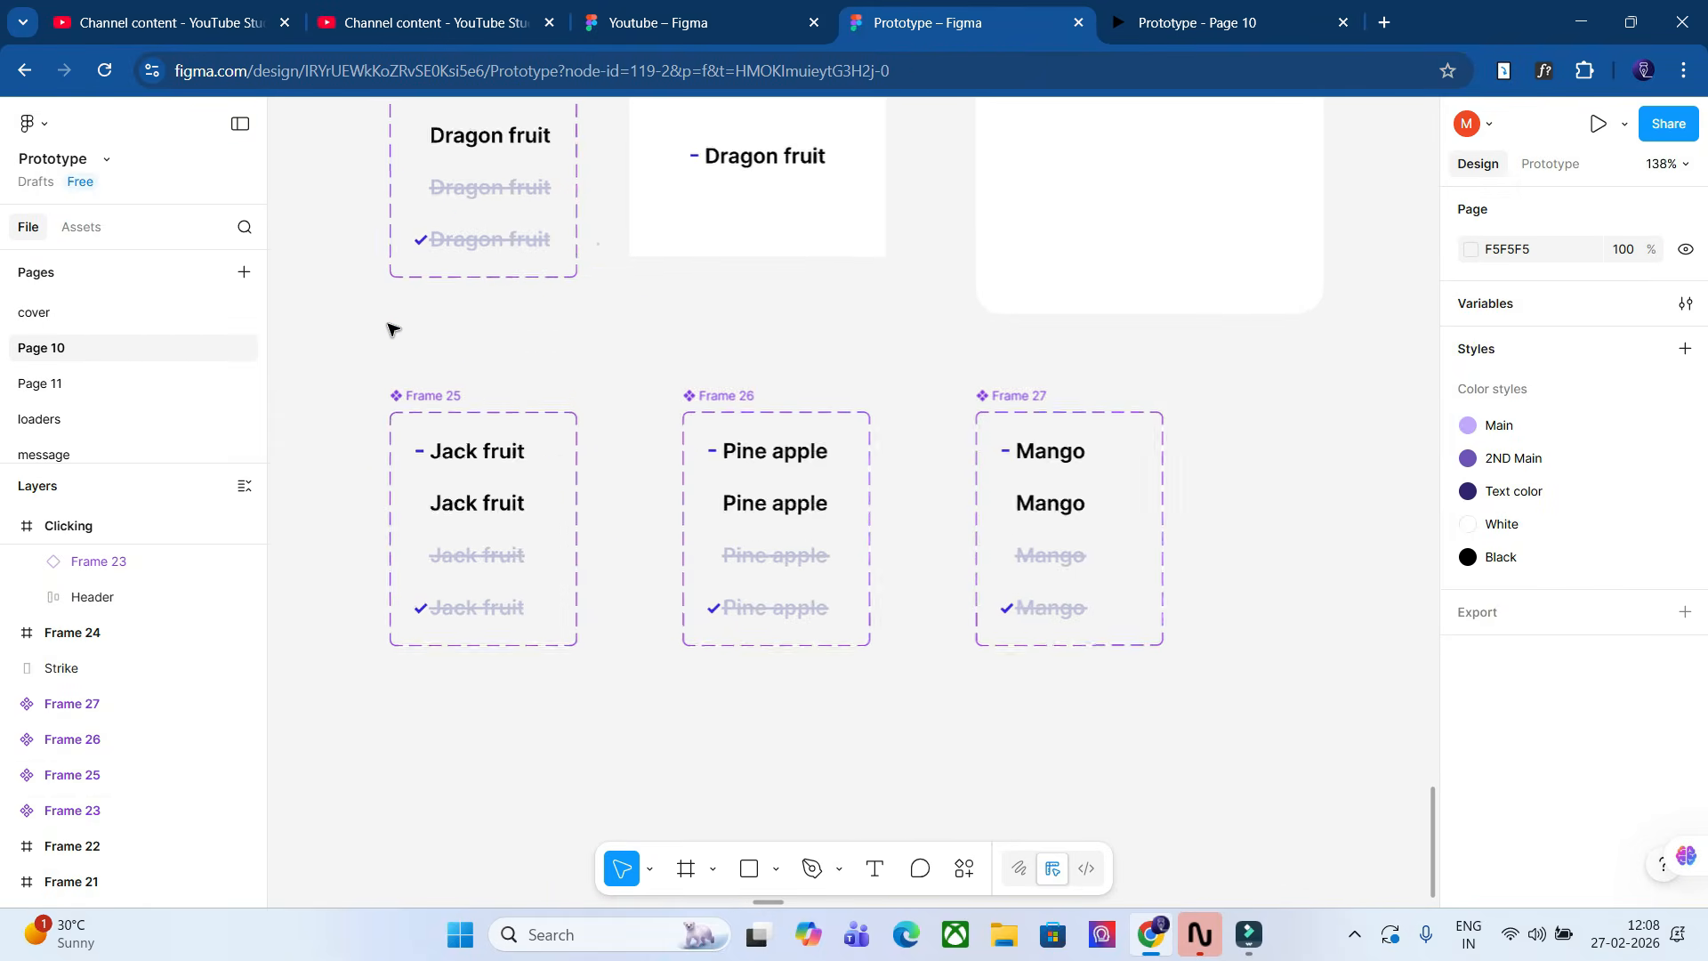
left_click_drag(335, 336, 1219, 697)
scroll(943, 757, "down", 1)
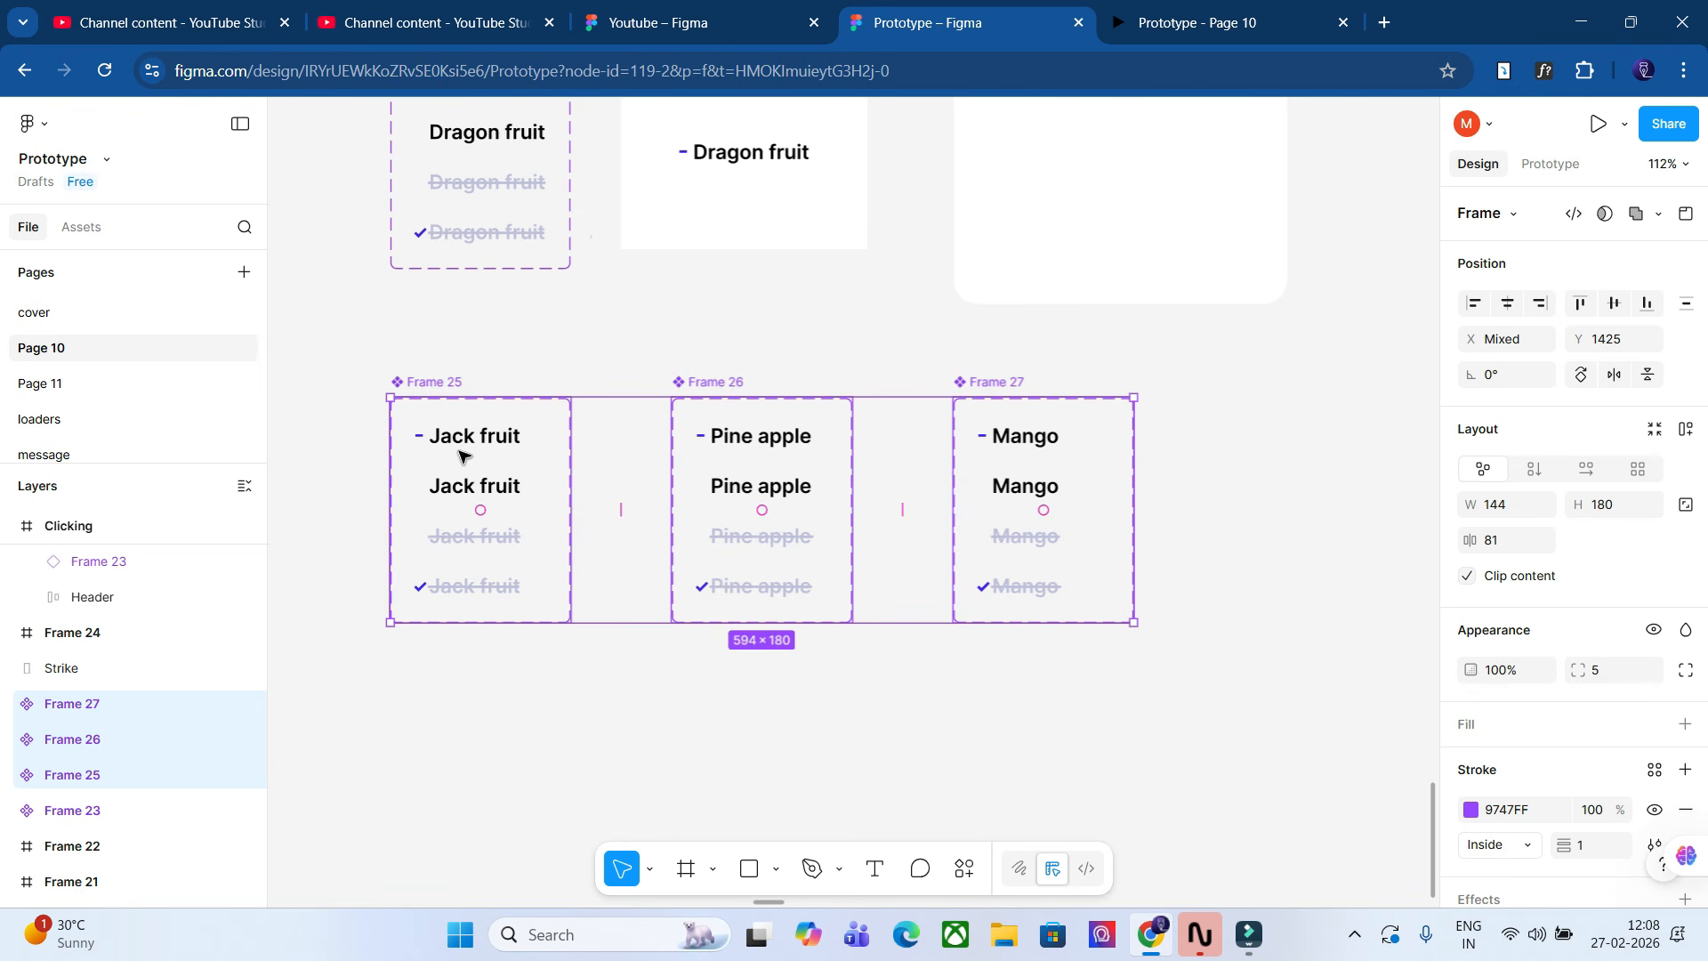
scroll(484, 519, "up", 2)
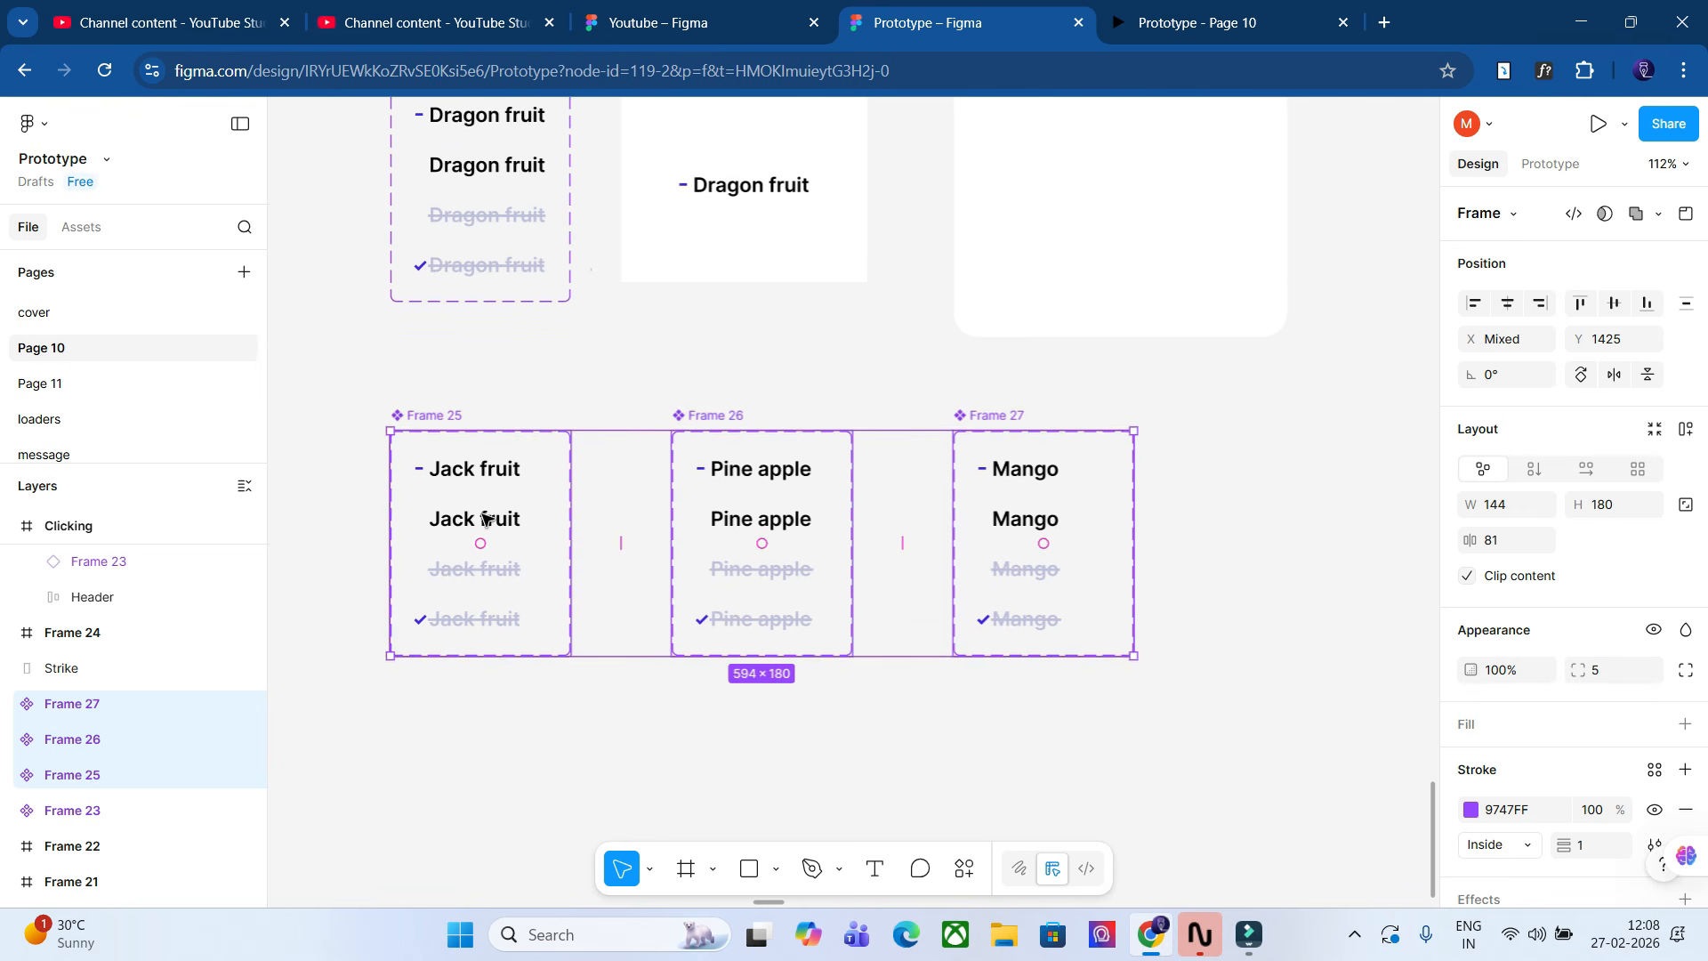
left_click(442, 419)
left_click(717, 418)
left_click(1003, 415)
left_click_drag(706, 414, 641, 425)
left_click_drag(991, 405, 858, 411)
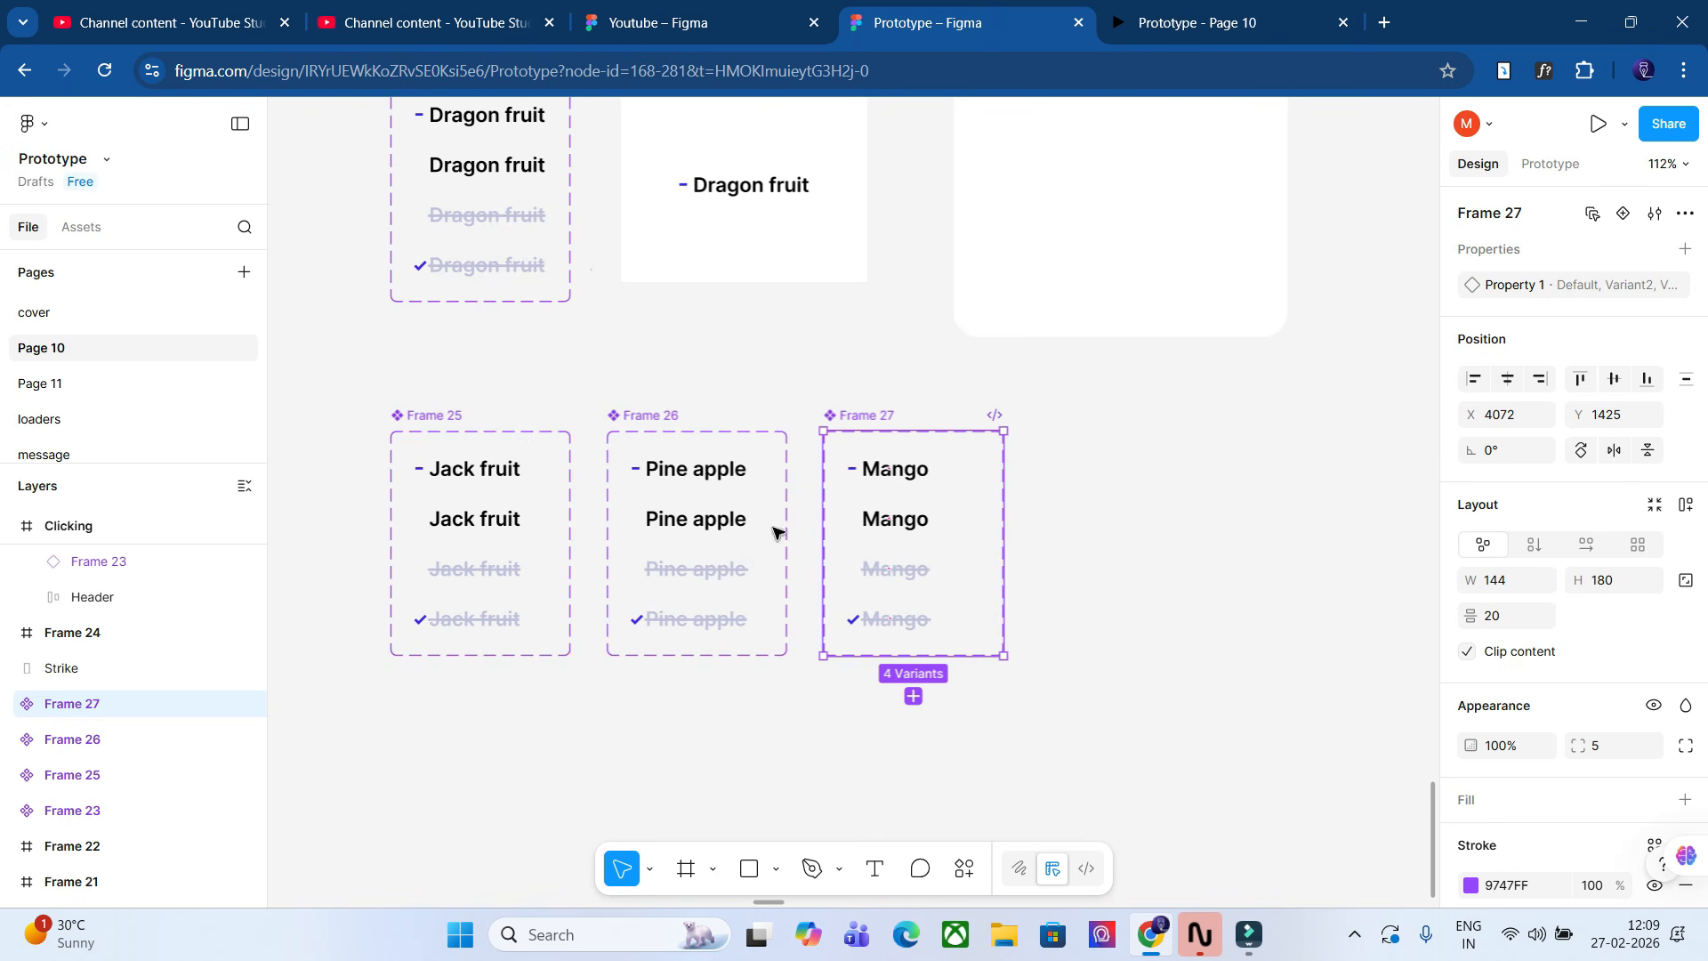
Place an instance of the Default Dragon fruit variant below the existing item in the Clicking frame, at X 30, Y 107.
scroll(633, 488, "up", 1)
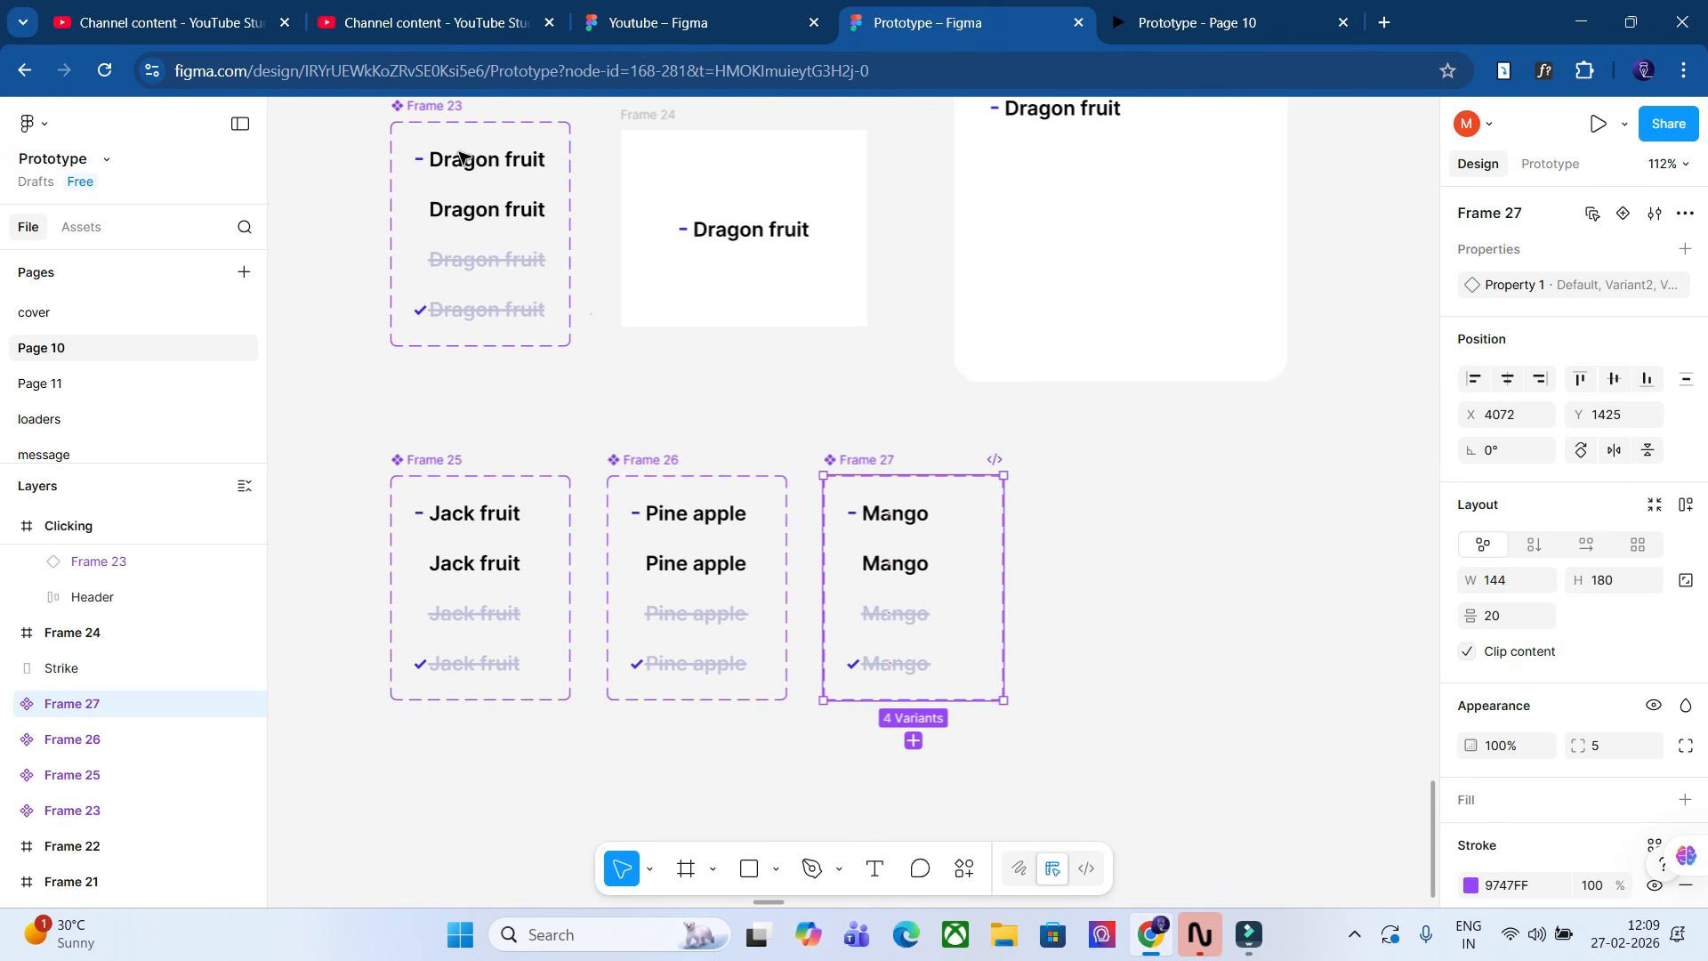
left_click(460, 157)
scroll(558, 276, "up", 1)
scroll(561, 276, "up", 2)
scroll(573, 262, "up", 2)
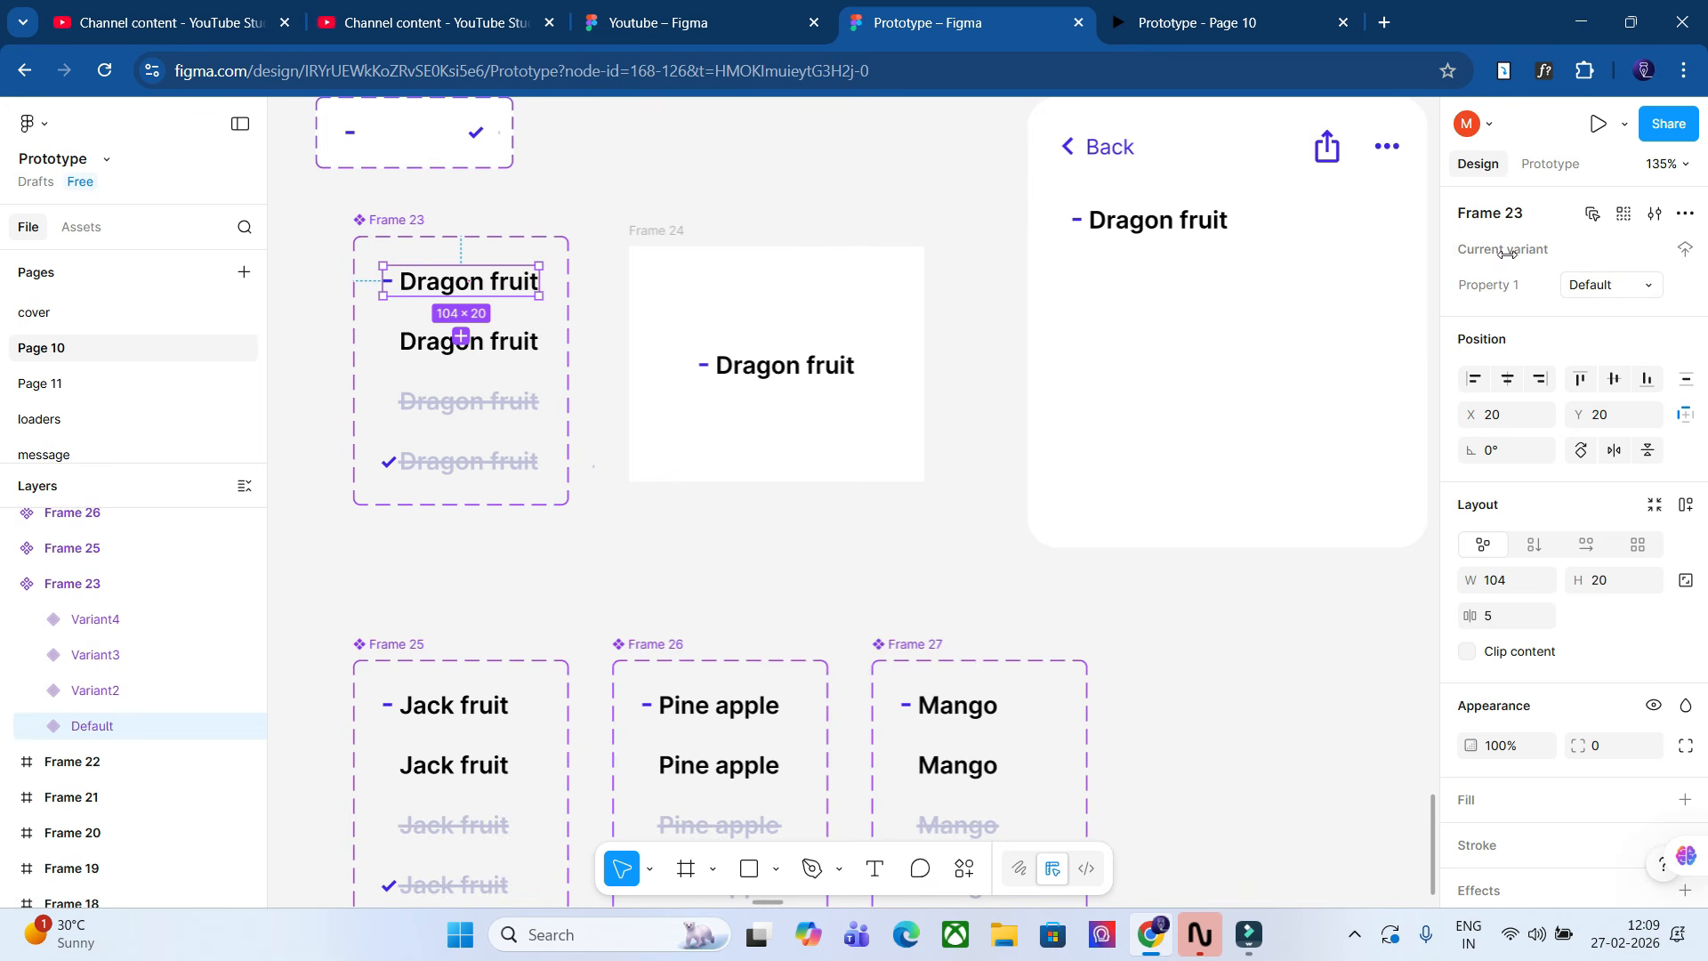
left_click(1232, 221)
left_click(482, 281)
left_click_drag(482, 282, 1173, 272)
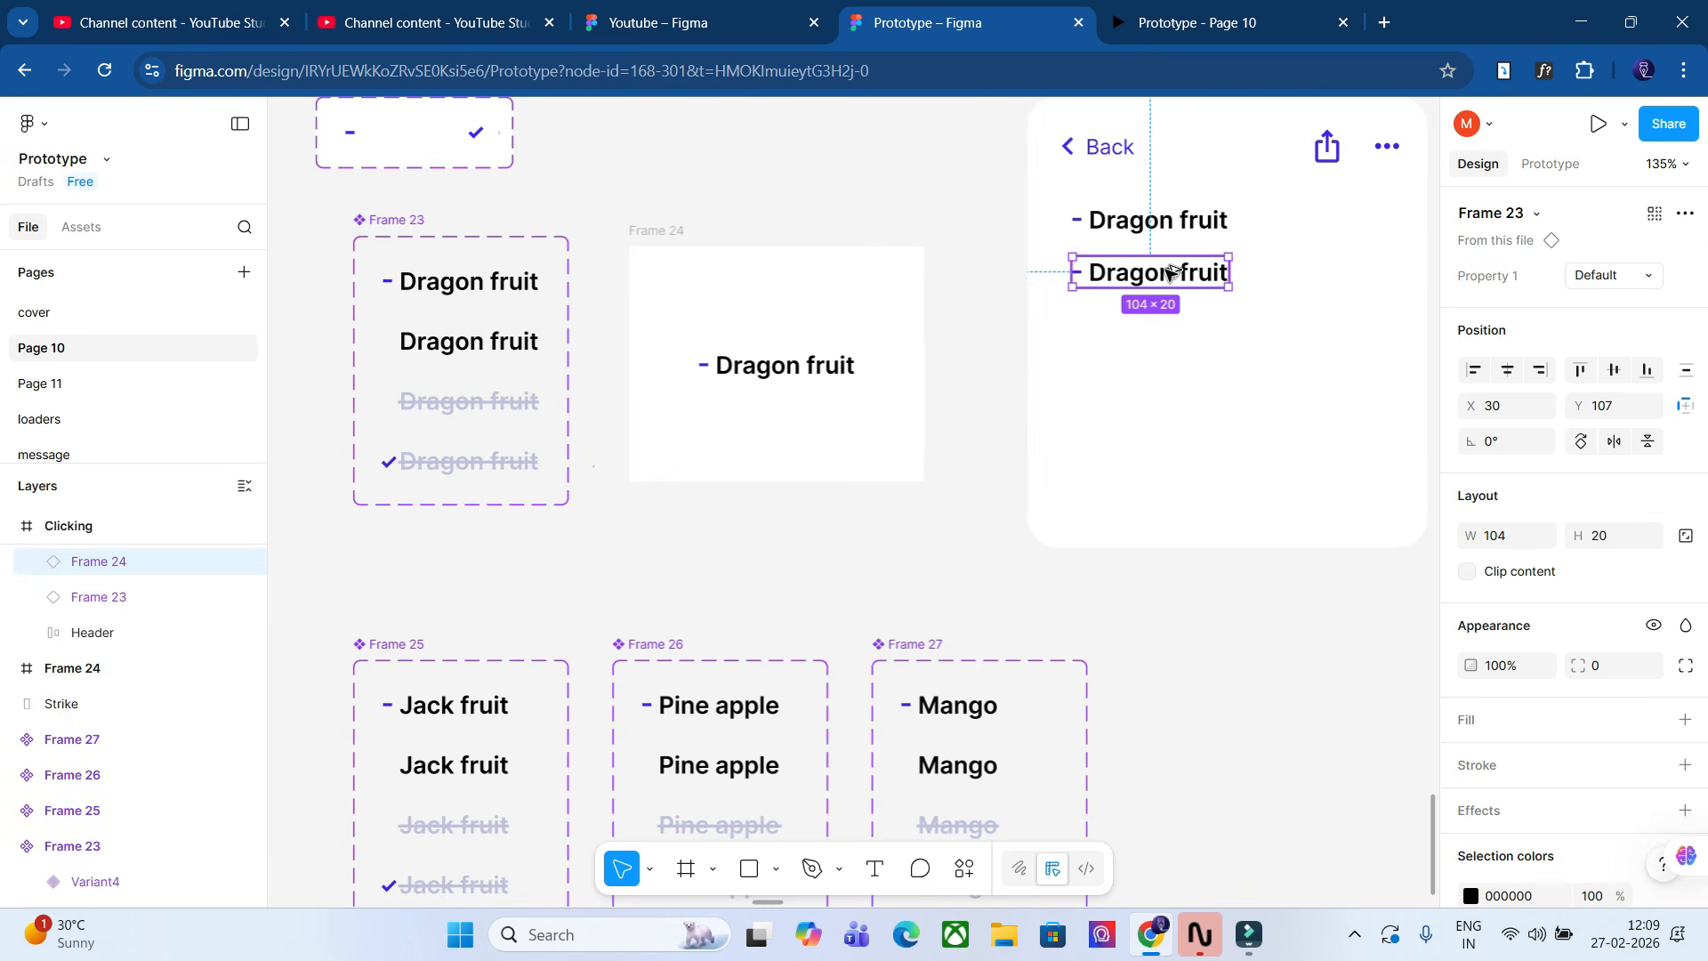
Change the second list item's text in the Clicking frame to APPLE.
scroll(885, 496, "up", 5)
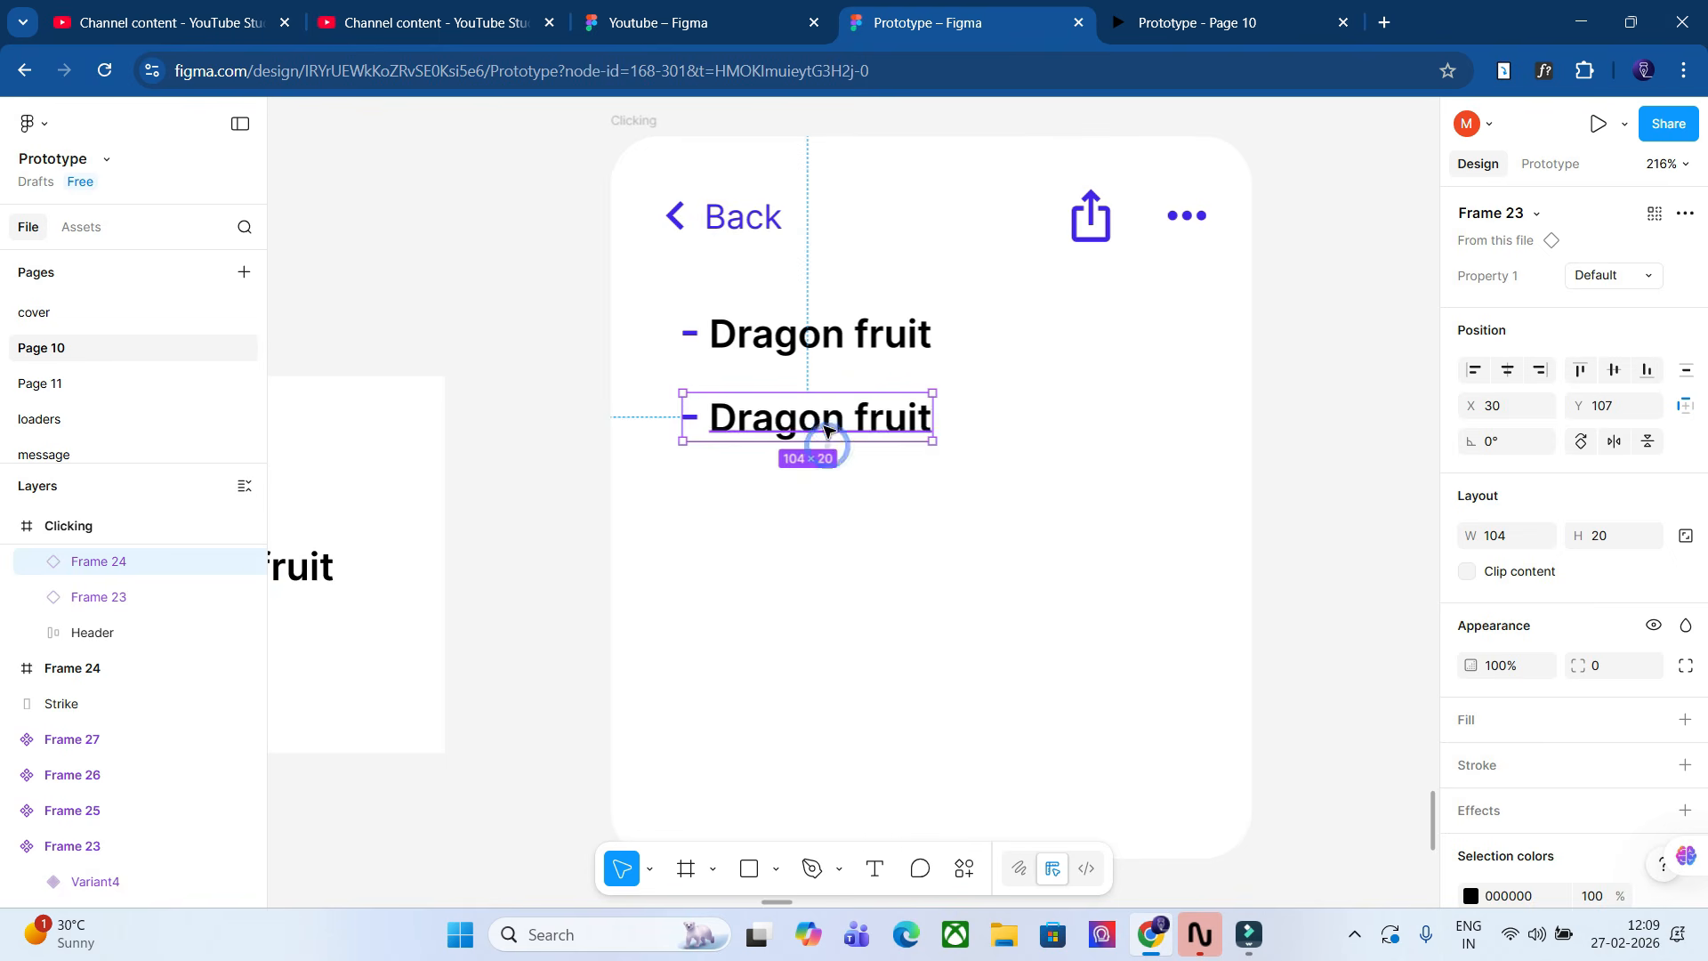
double_click(826, 431)
left_click(854, 425)
left_click_drag(855, 426, 746, 429)
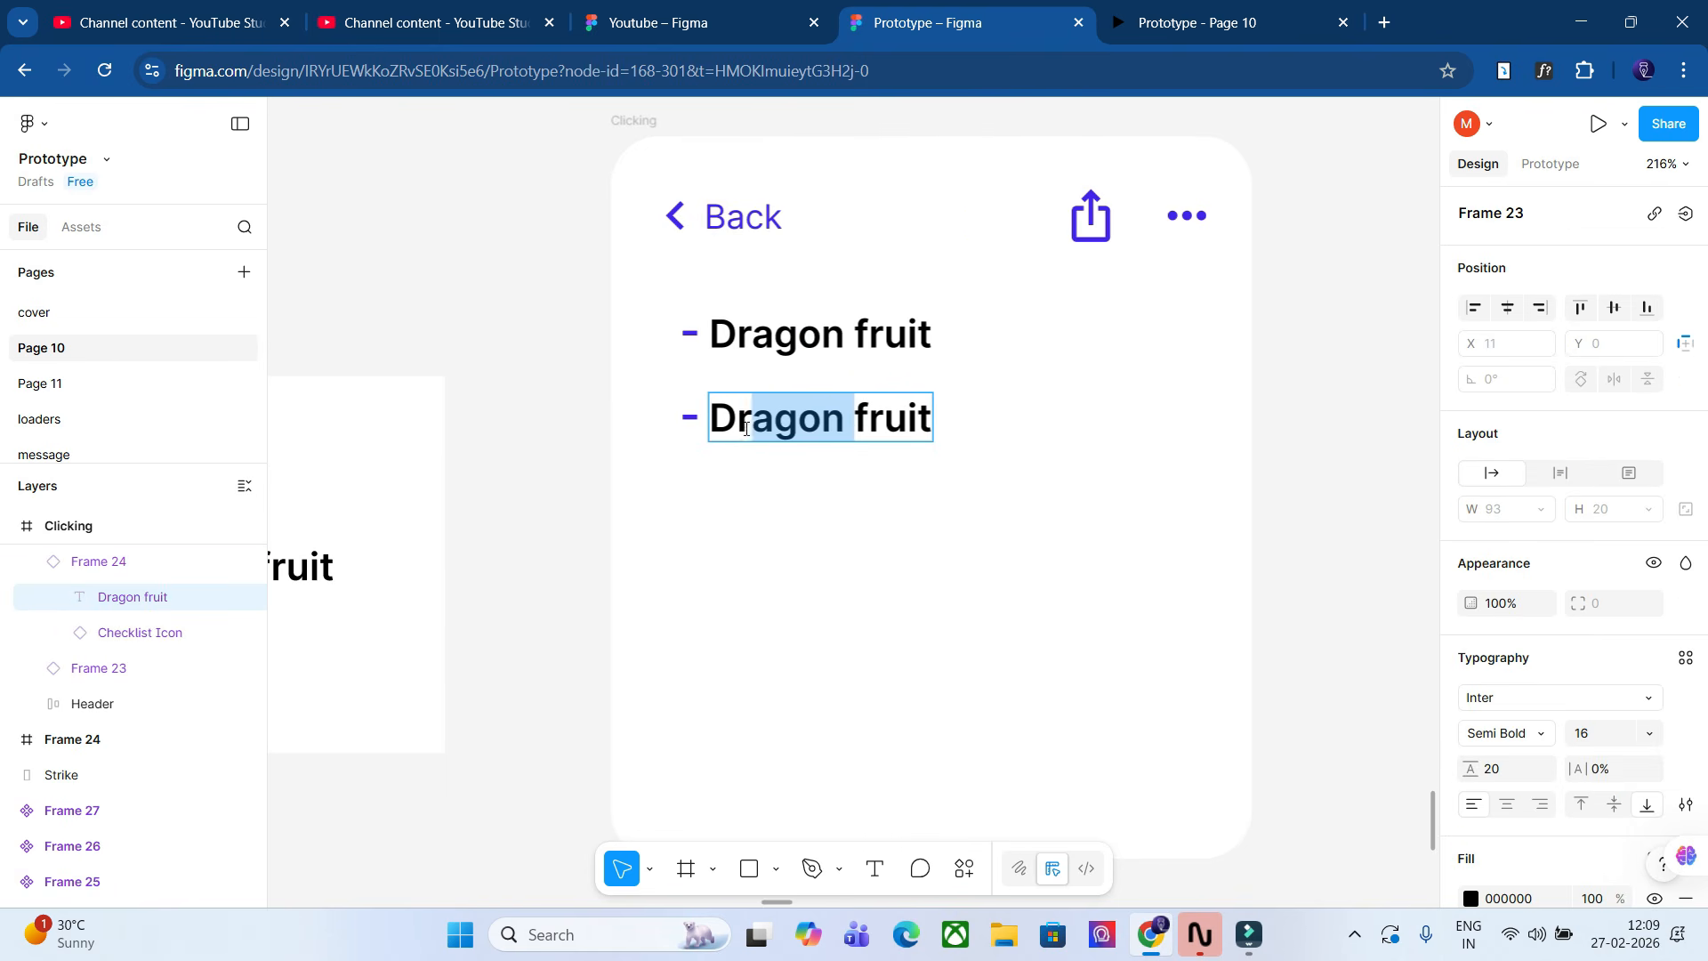
key("ctrl+a")
type("aPPLE")
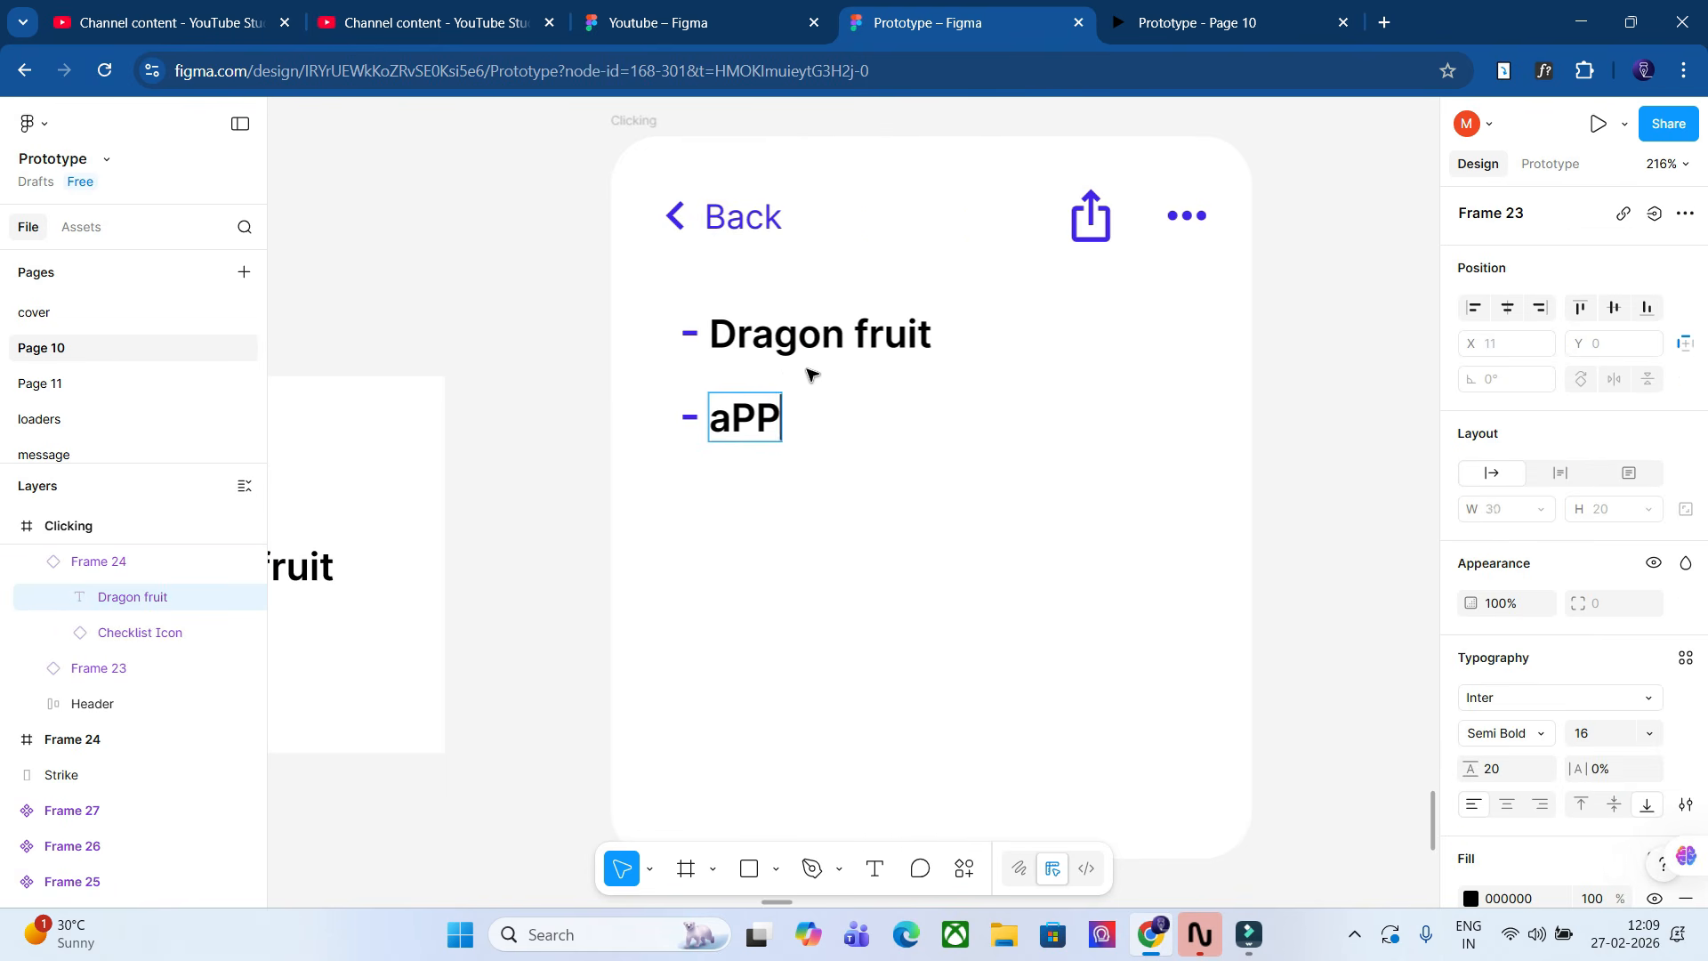
key("Left")
key("Left")
key("Left")
key("Left")
key("BackSpace")
type("A")
key("Escape")
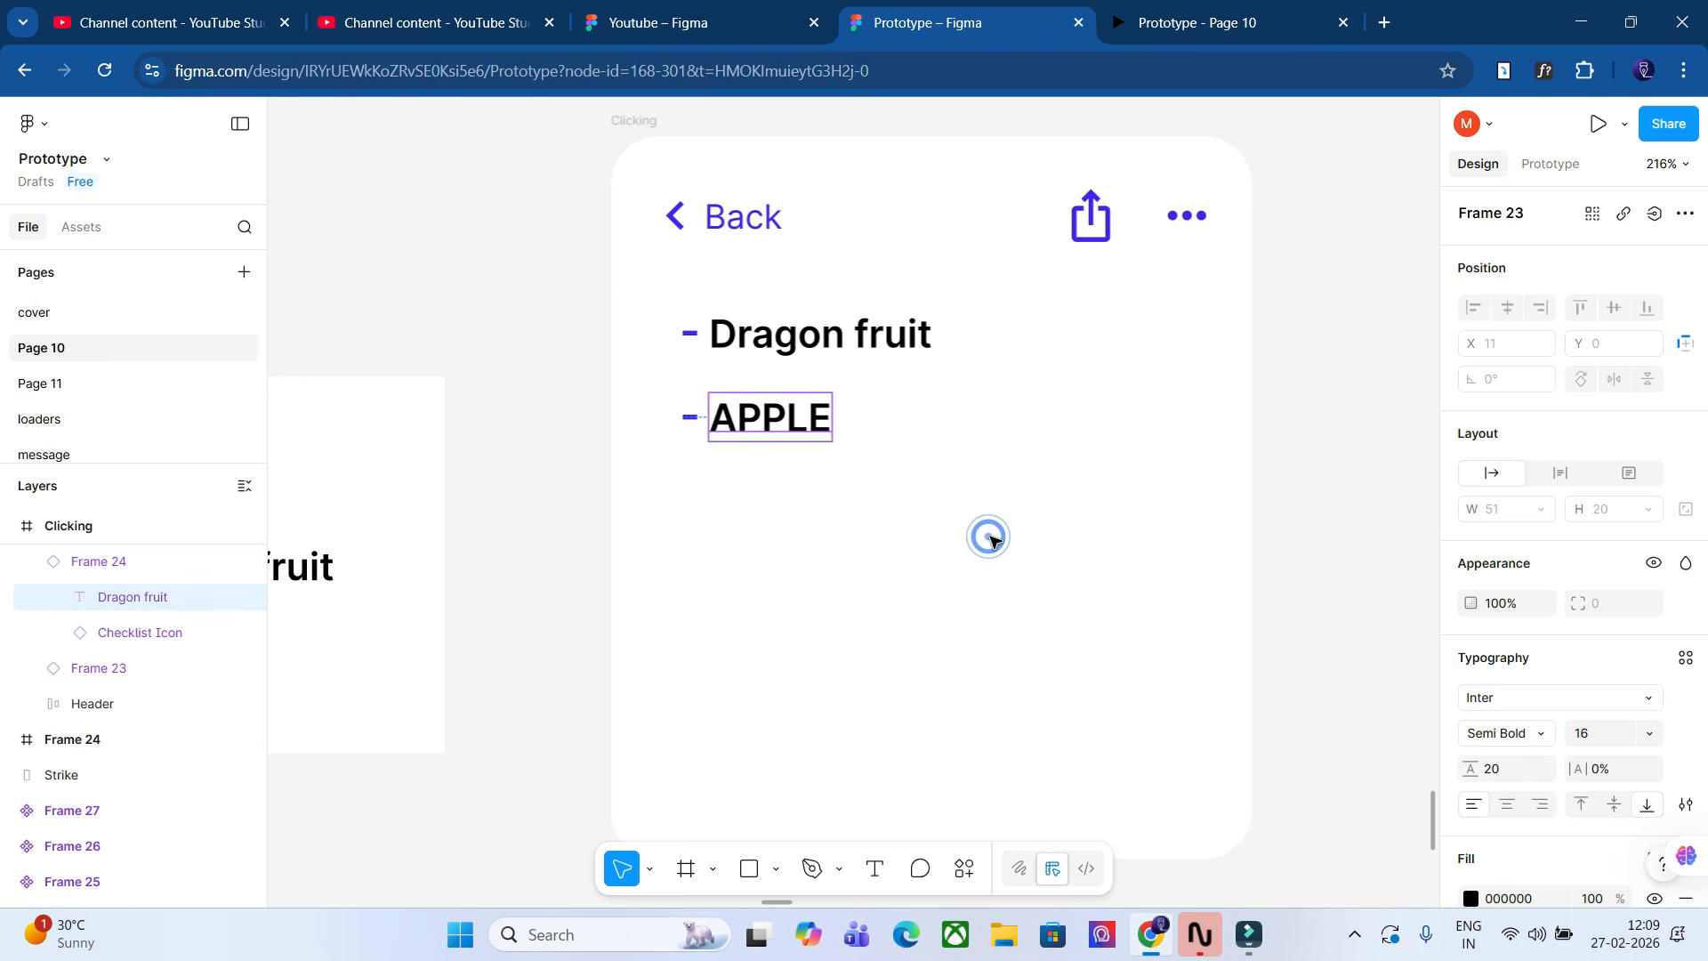
Wrap the Dragon fruit and APPLE items in an auto layout and duplicate the APPLE item three times.
key("Escape")
left_click(819, 332, "shift")
key("shift+a")
left_click(795, 425)
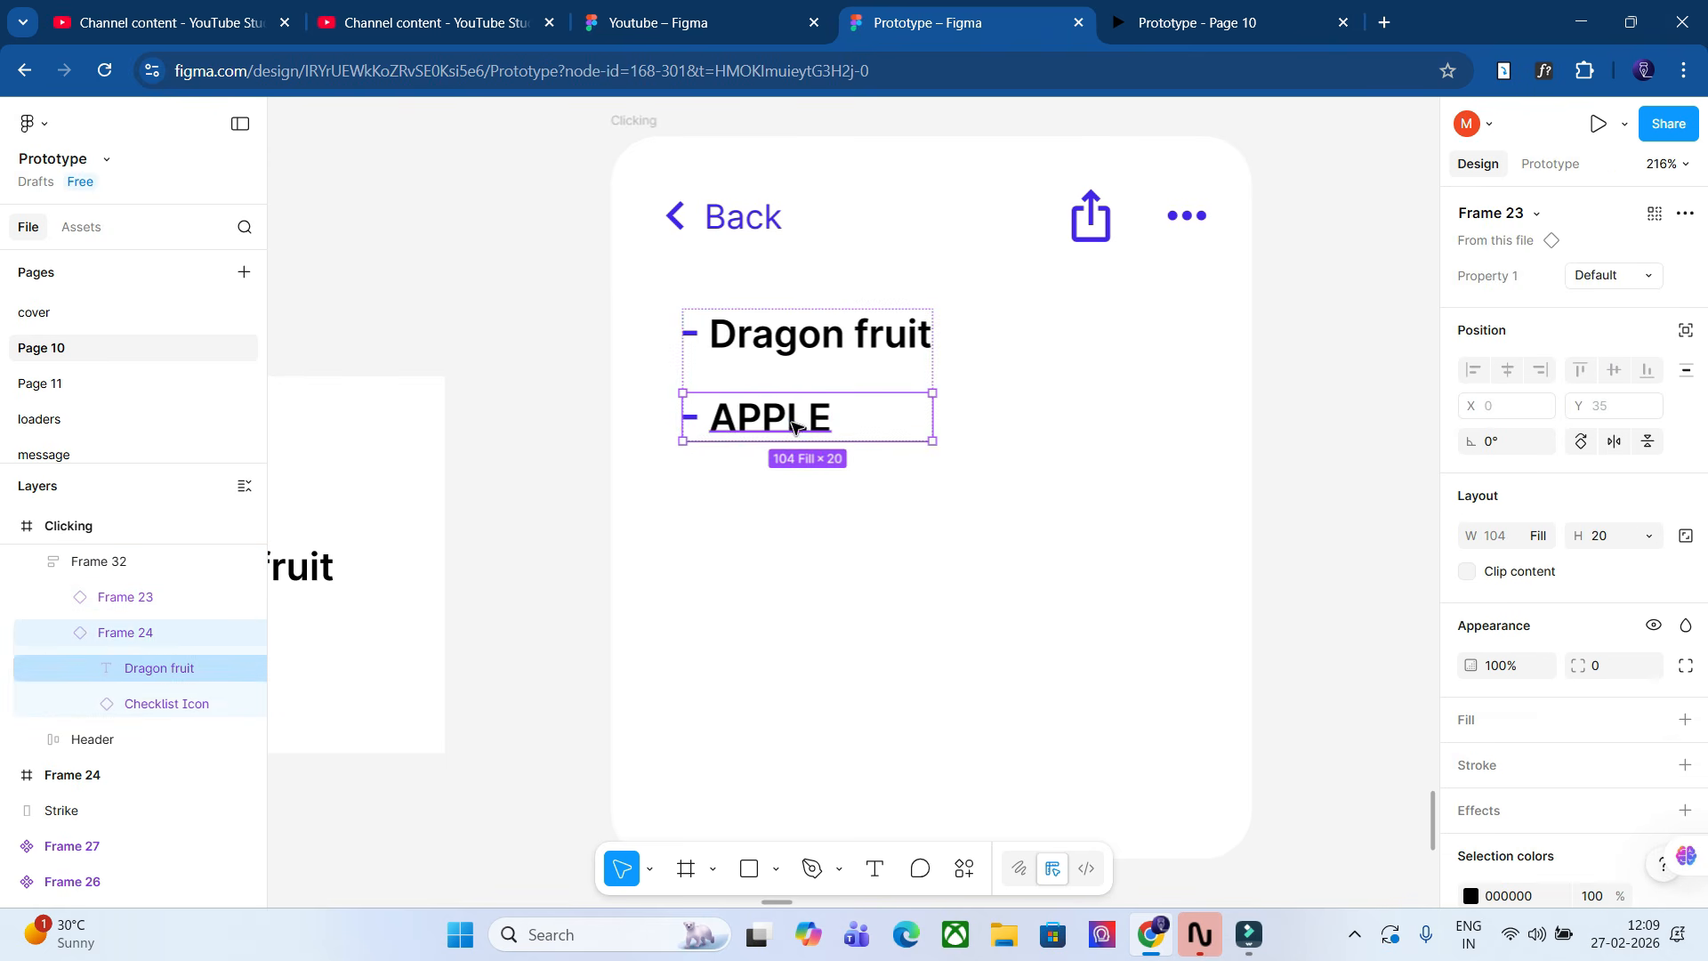
key("ctrl+d")
key("ctrl+d")
key("ctrl+d")
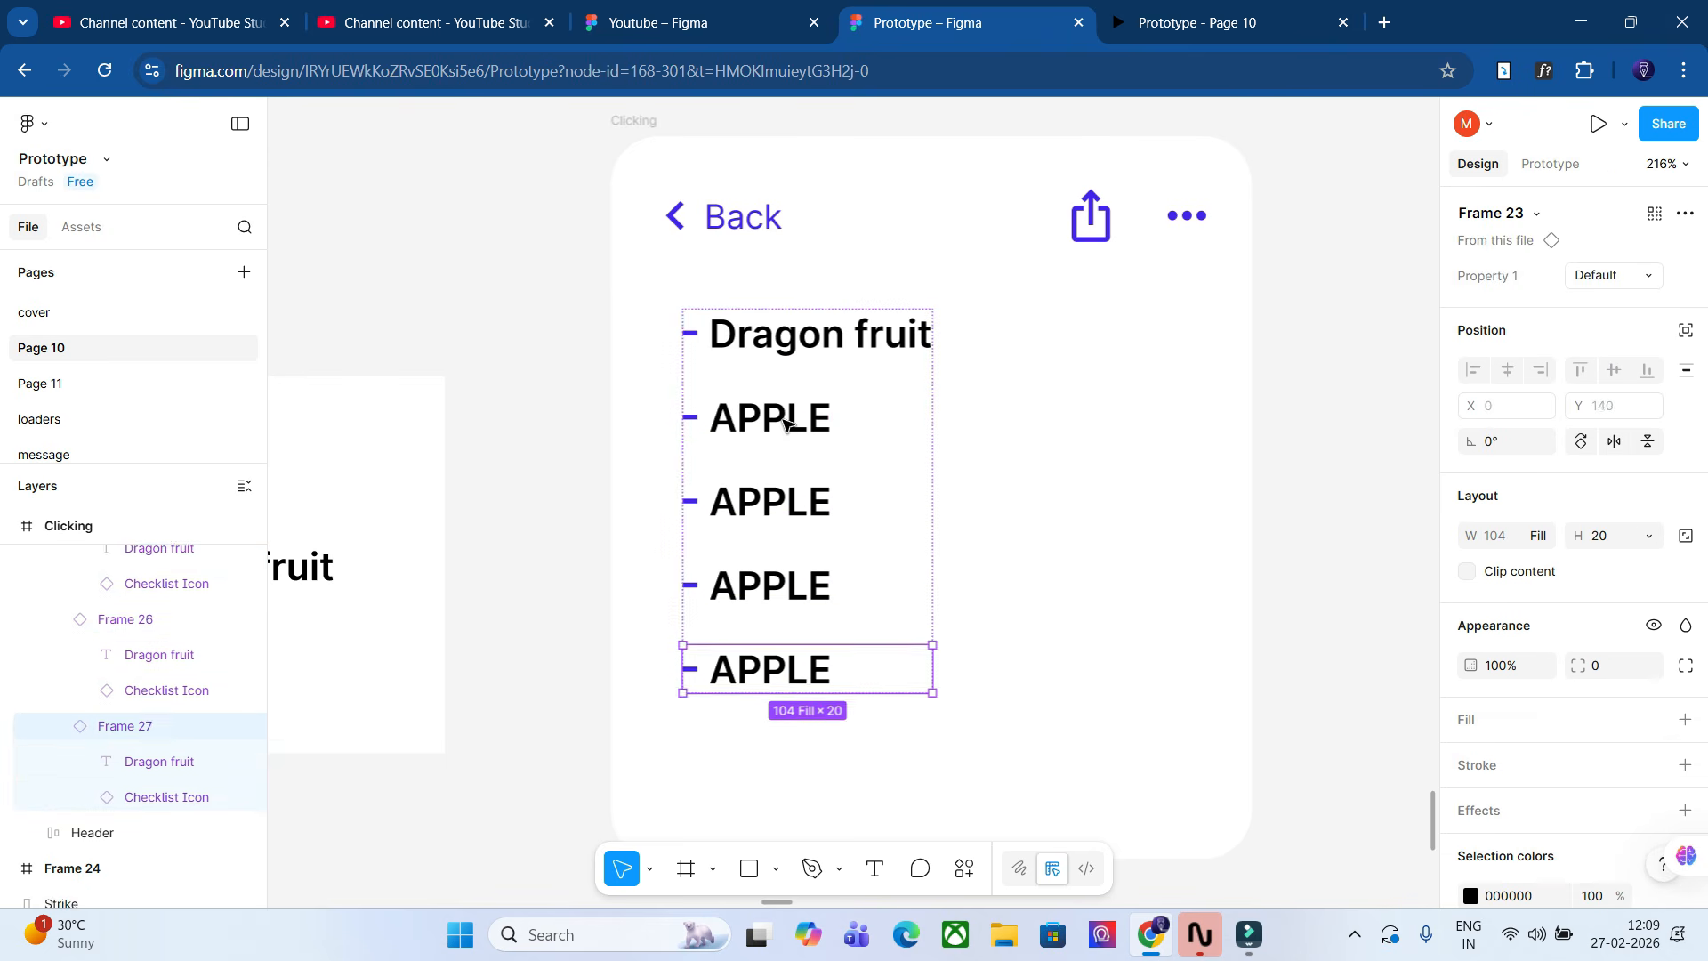
Change the third list item's text to Rice.
double_click(797, 521)
double_click(797, 521)
type("rICE")
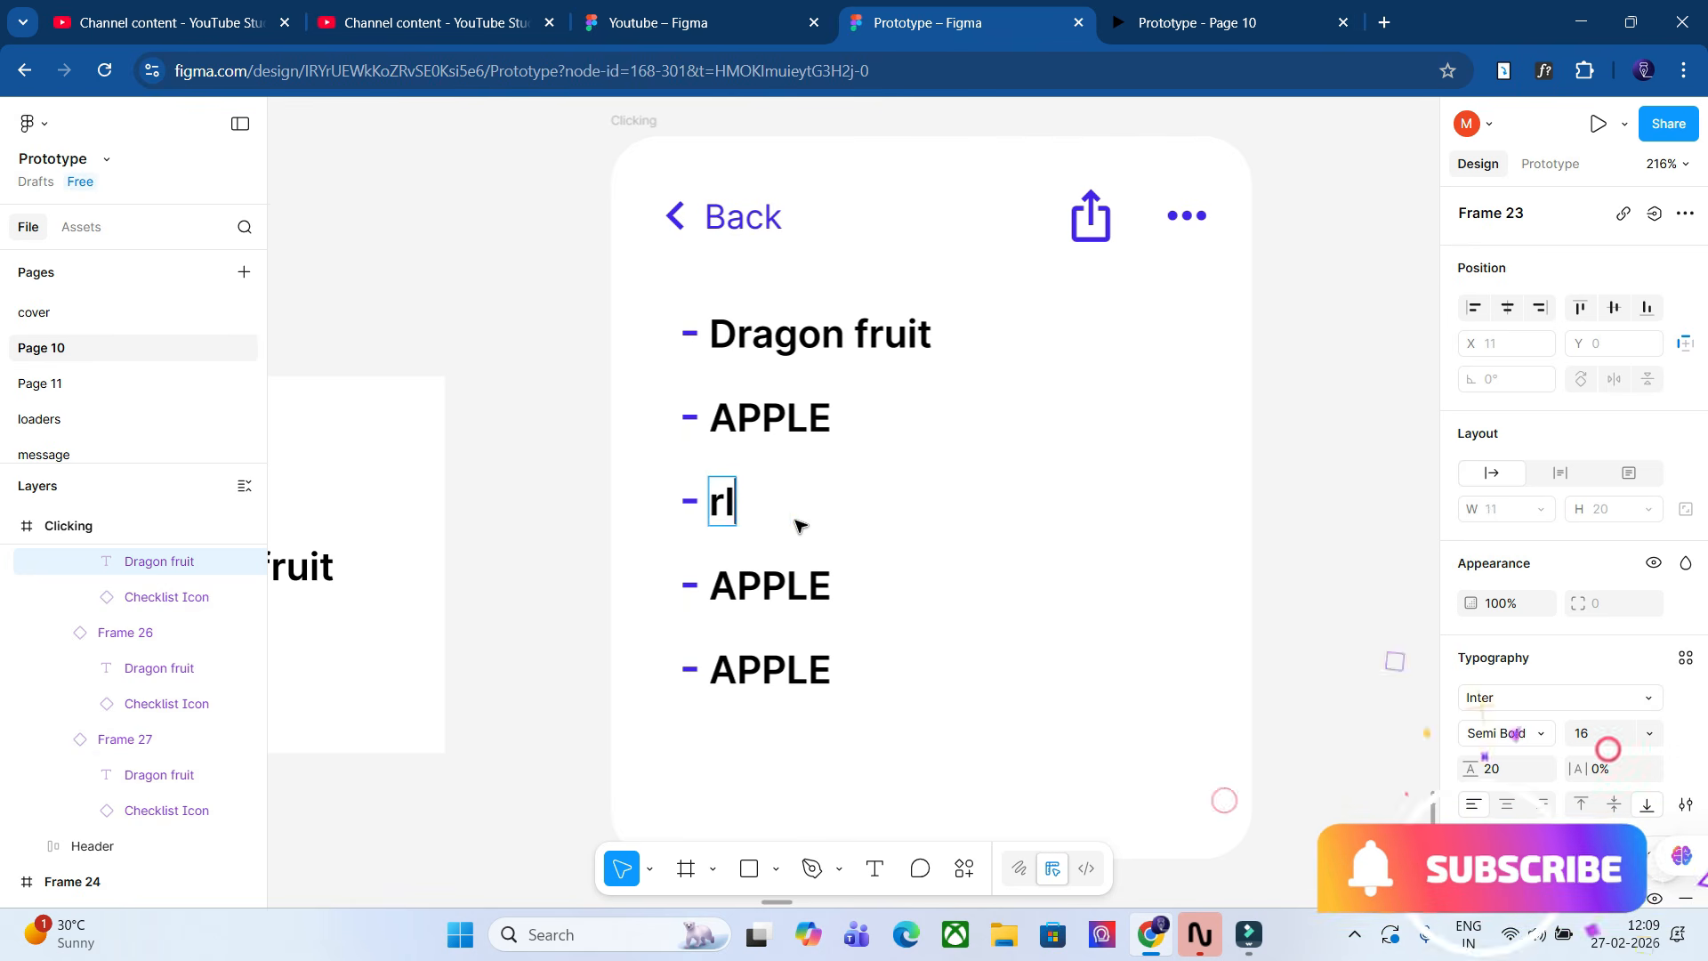
key("BackSpace")
key("BackSpace")
key("BackSpace")
key("BackSpace")
type("Rice")
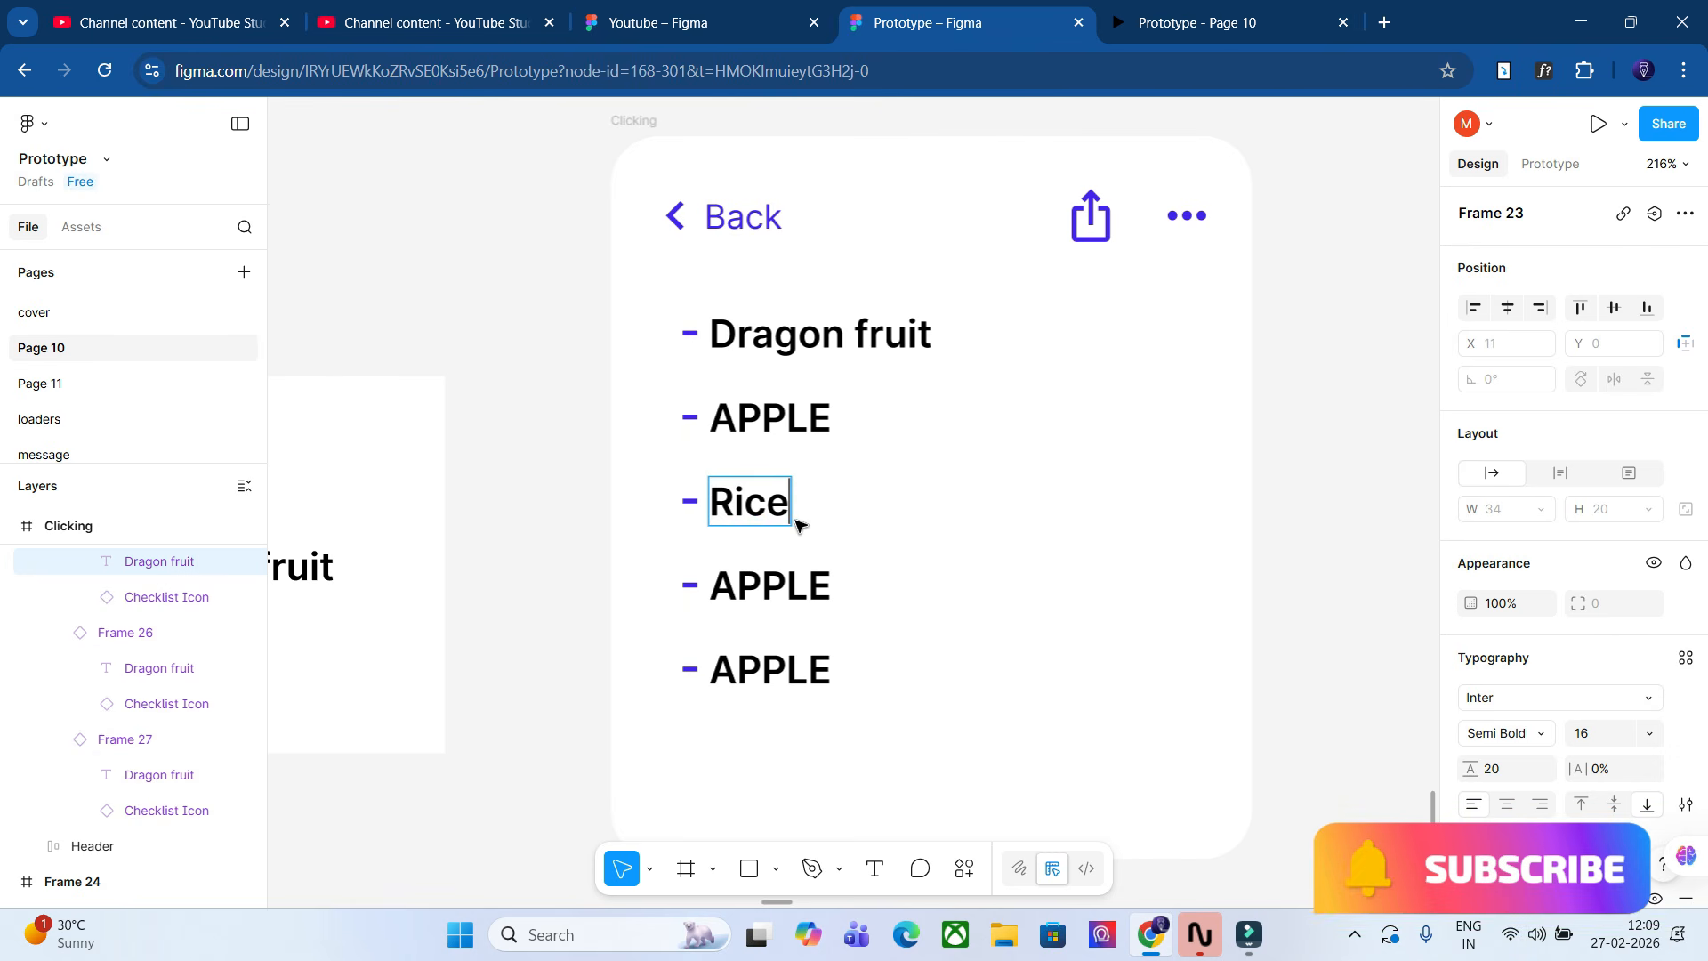
Change the fourth list item's text to ice cream and the fifth item's to Mango.
double_click(813, 582)
key("BackSpace")
type("ice cream")
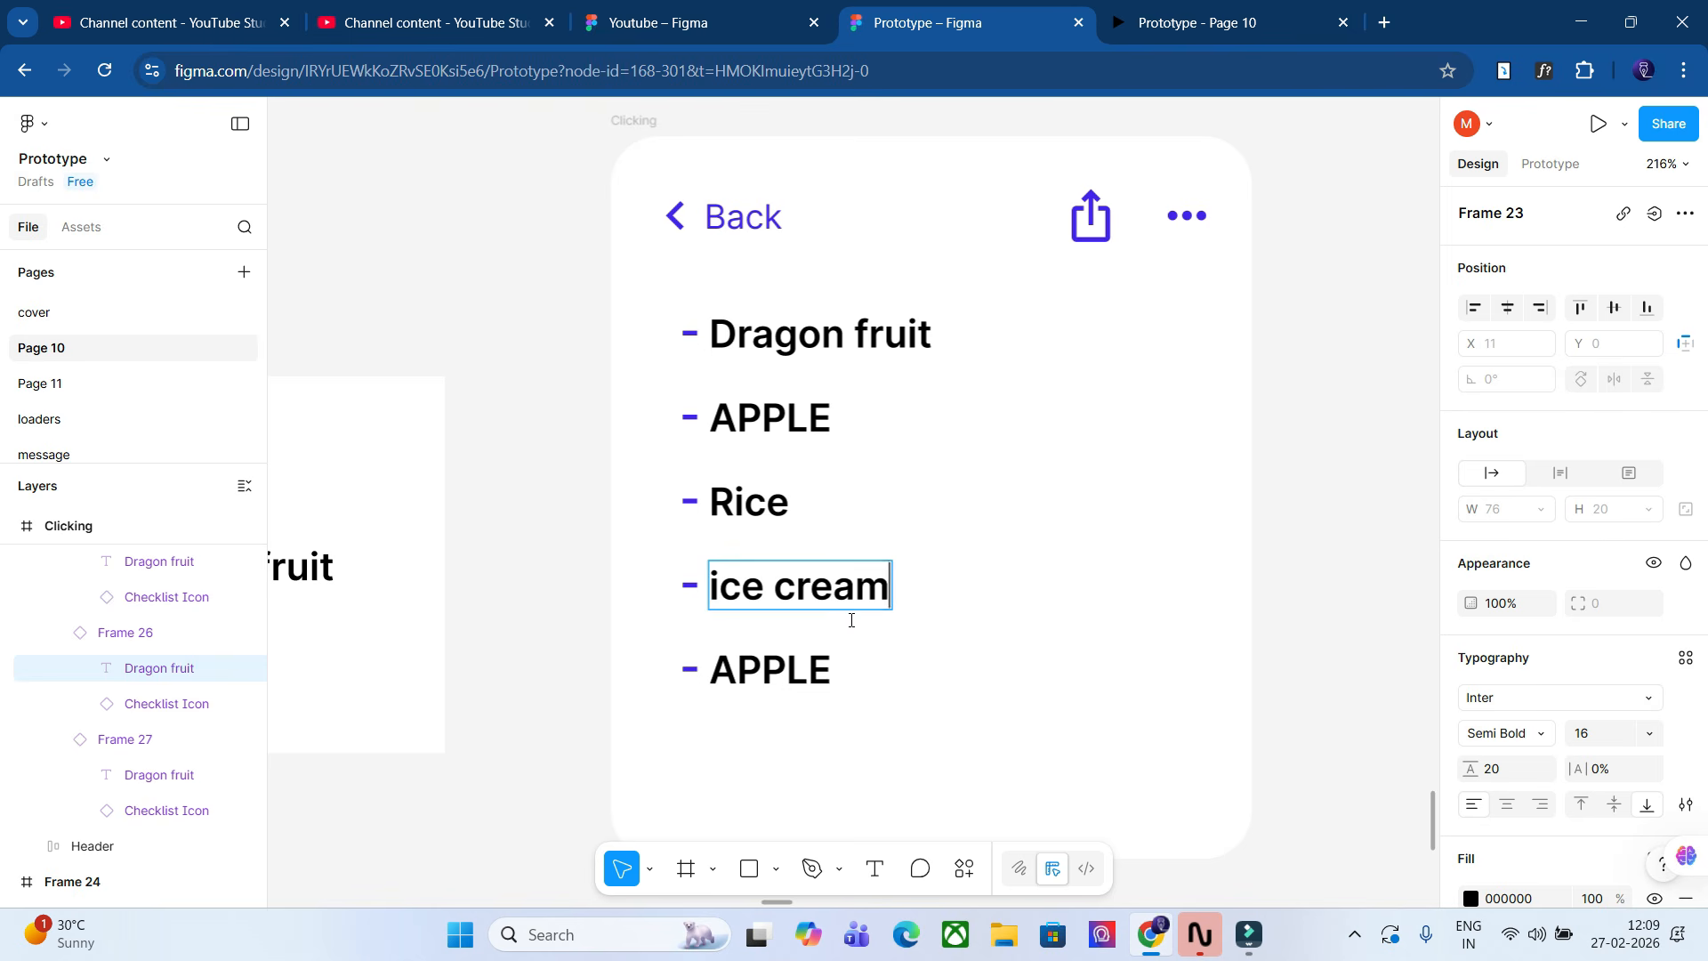
double_click(822, 655)
key("BackSpace")
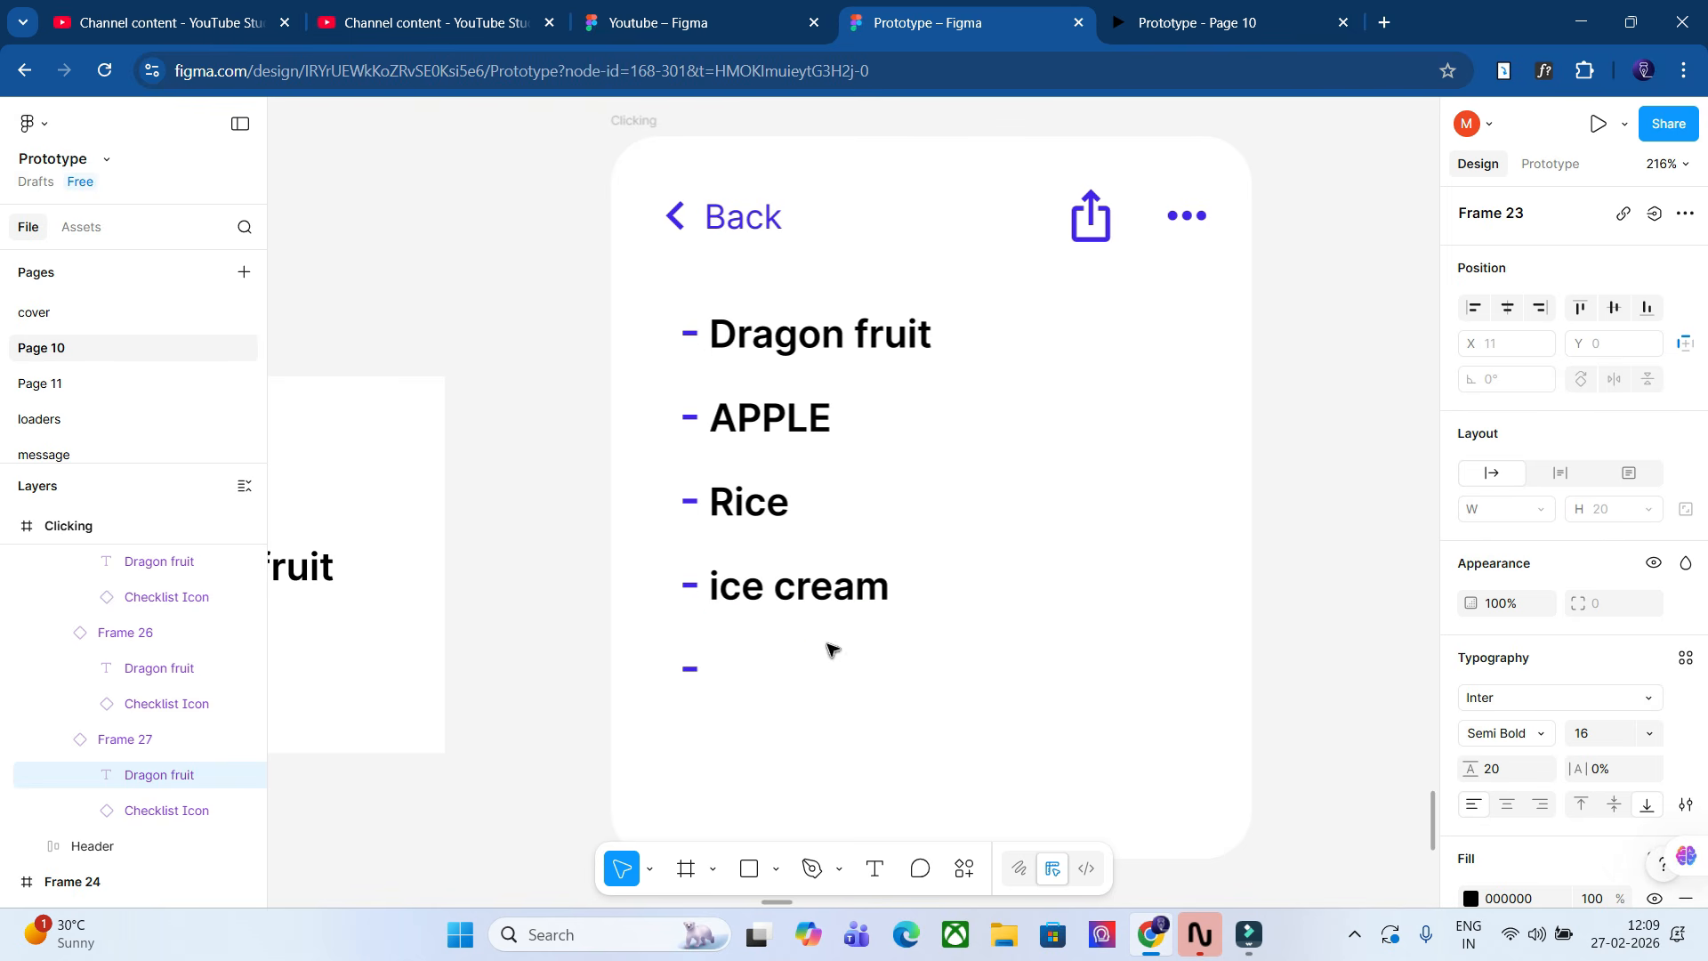
type("Mango")
key("Escape")
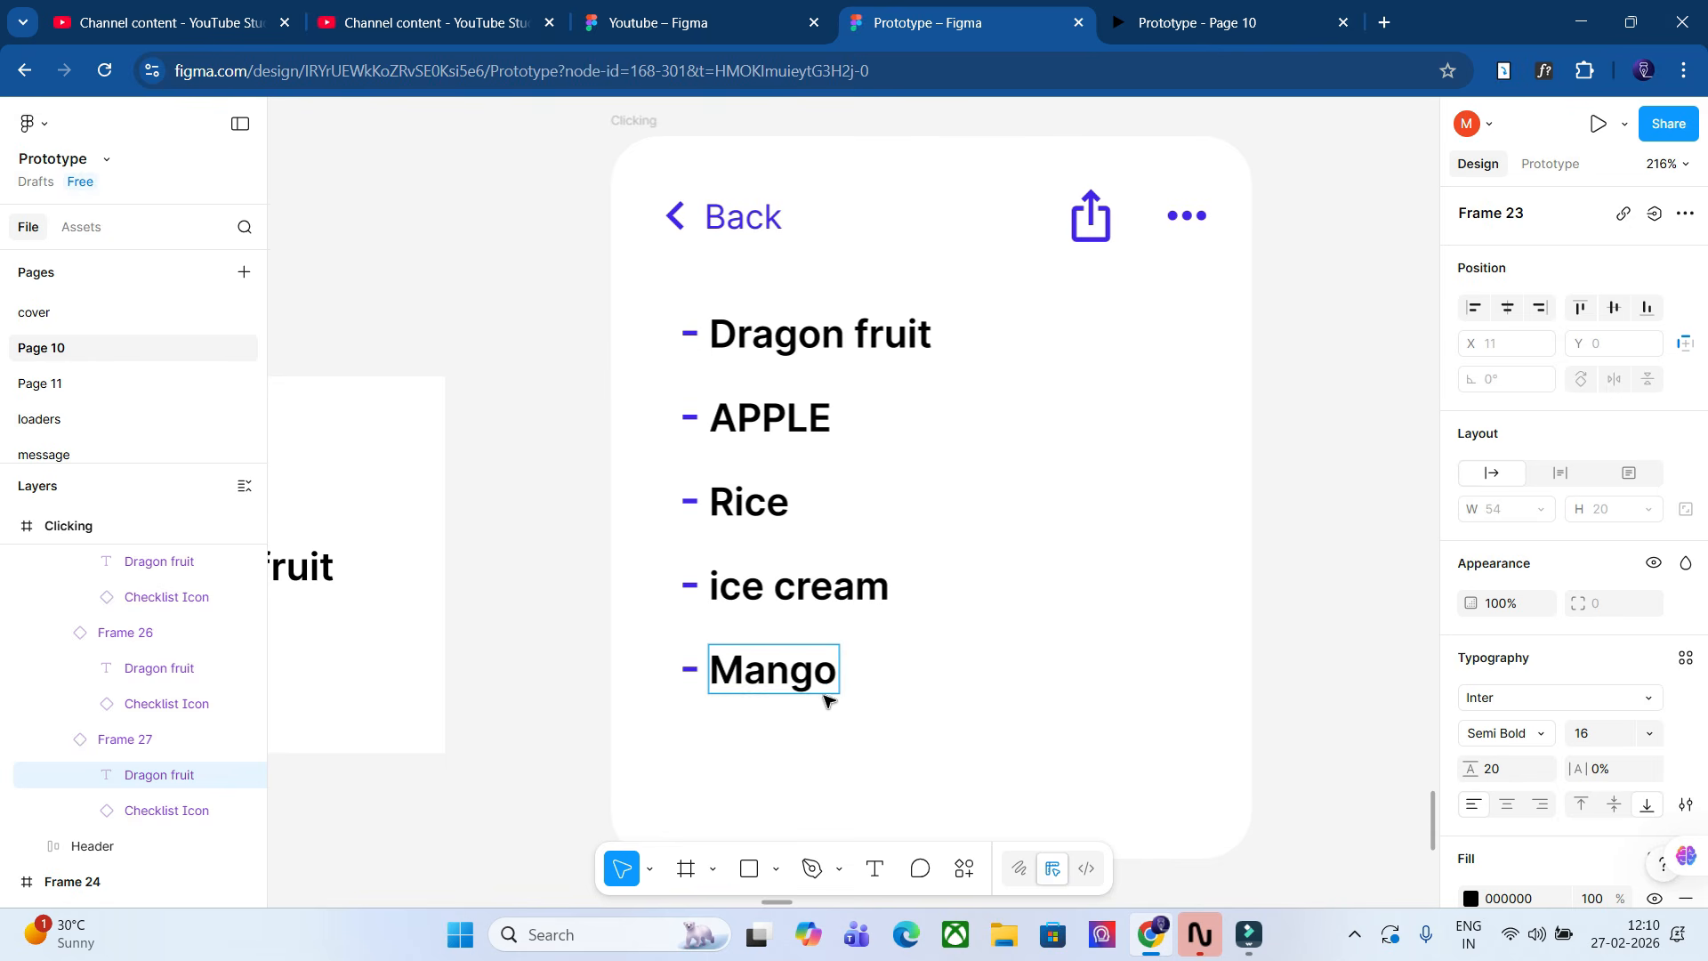
Preview the Clicking flow inline and check off all five list items, from Dragon fruit down to Mango.
scroll(950, 587, "down", 3, "ctrl")
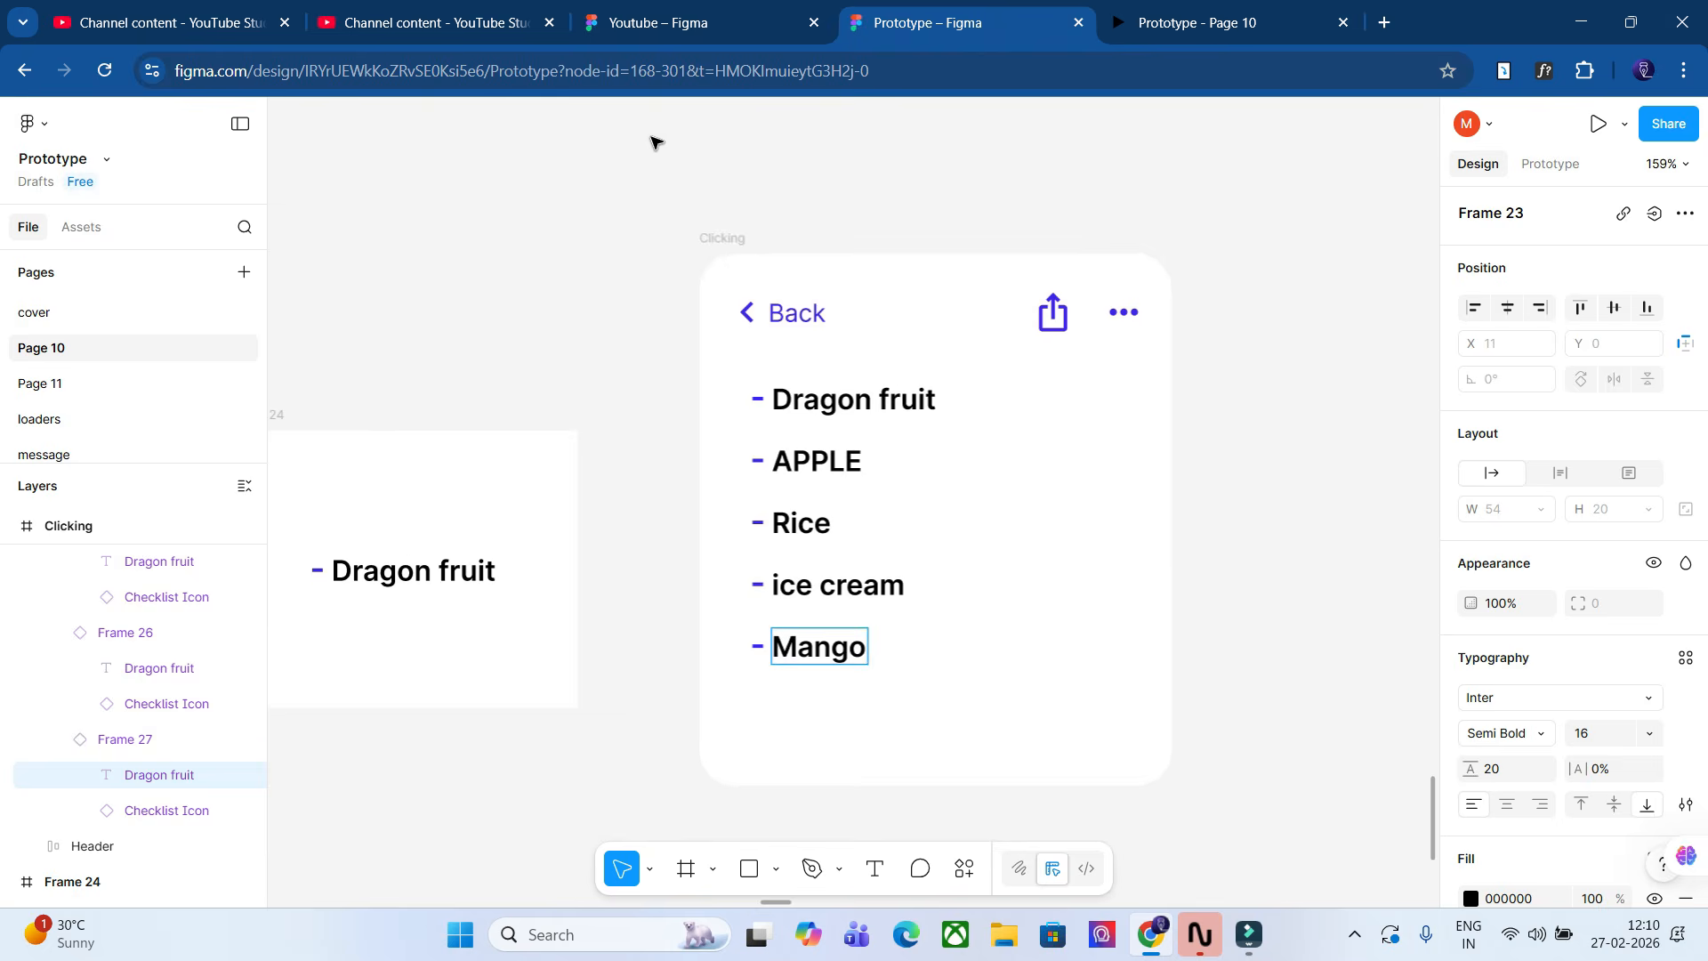
left_click(719, 237)
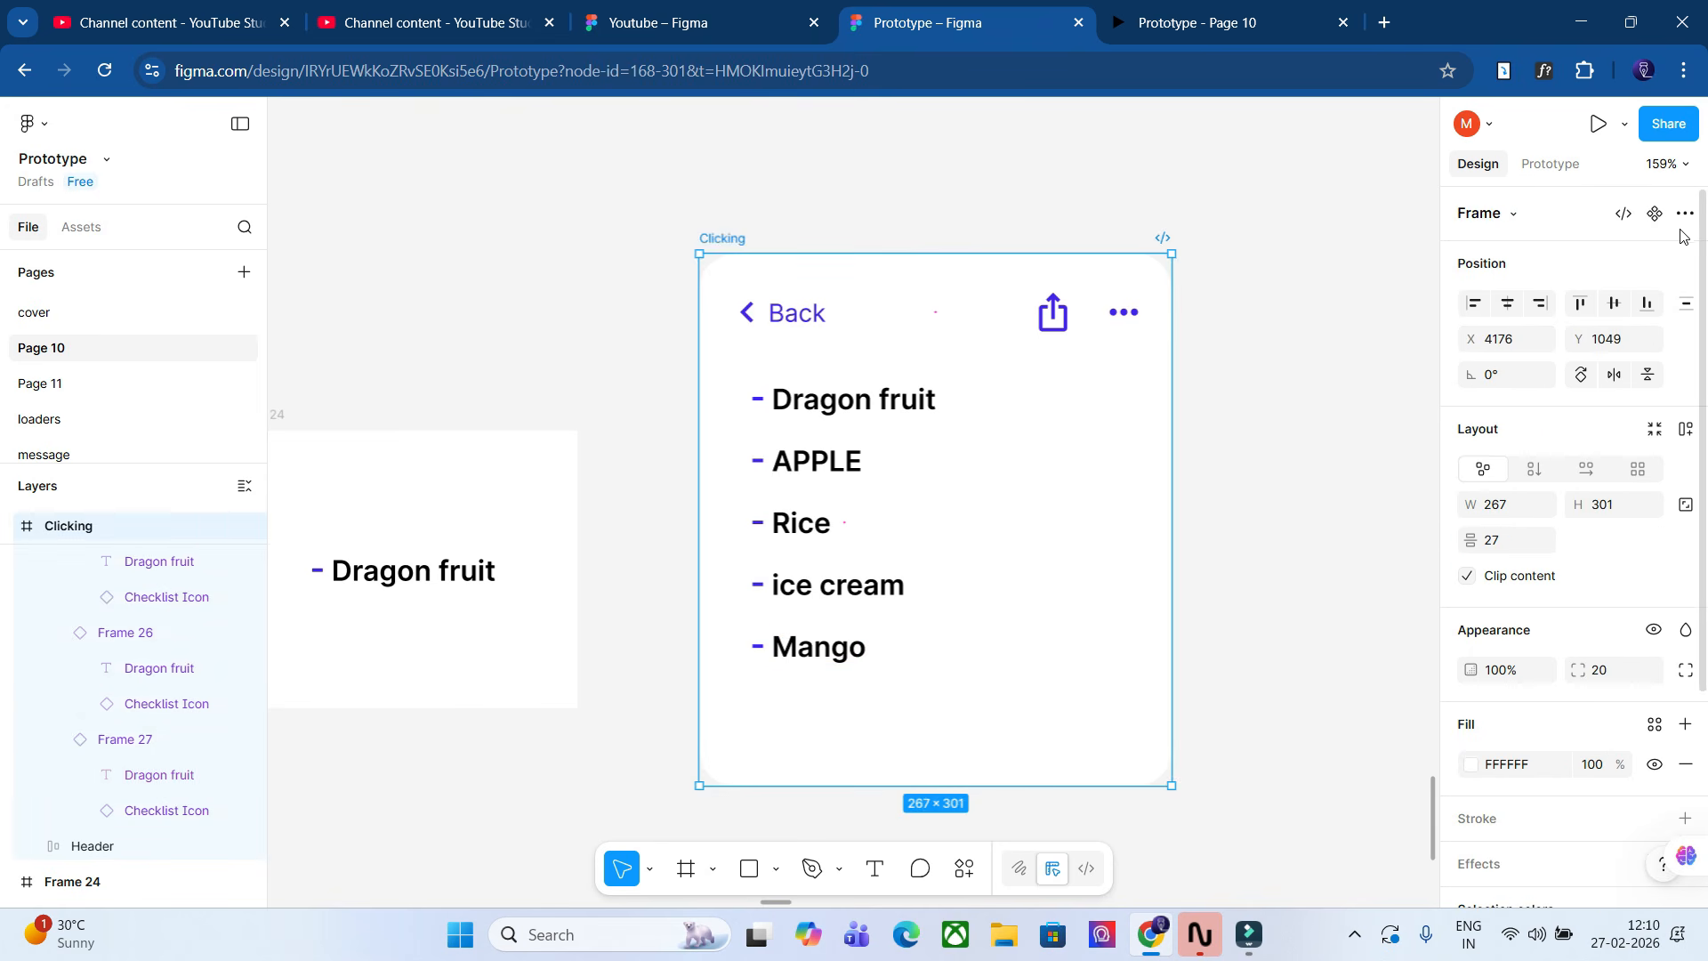
left_click(1550, 163)
left_click(685, 267)
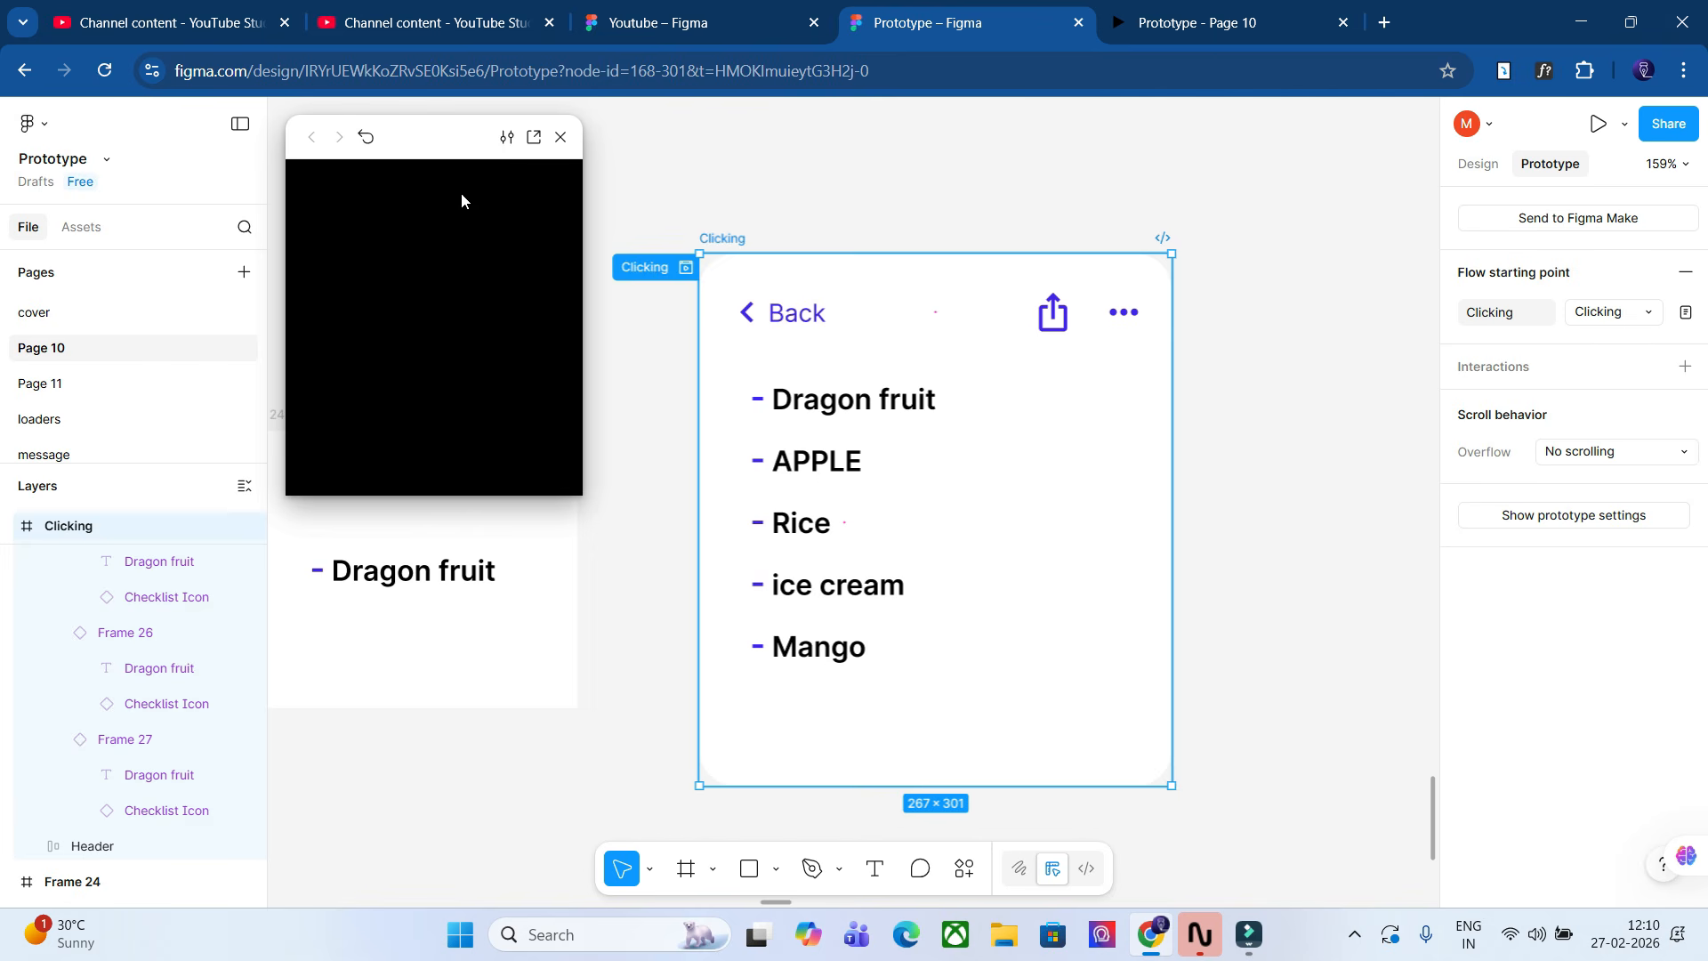
left_click(412, 250)
left_click(360, 287)
left_click(347, 329)
left_click(347, 372)
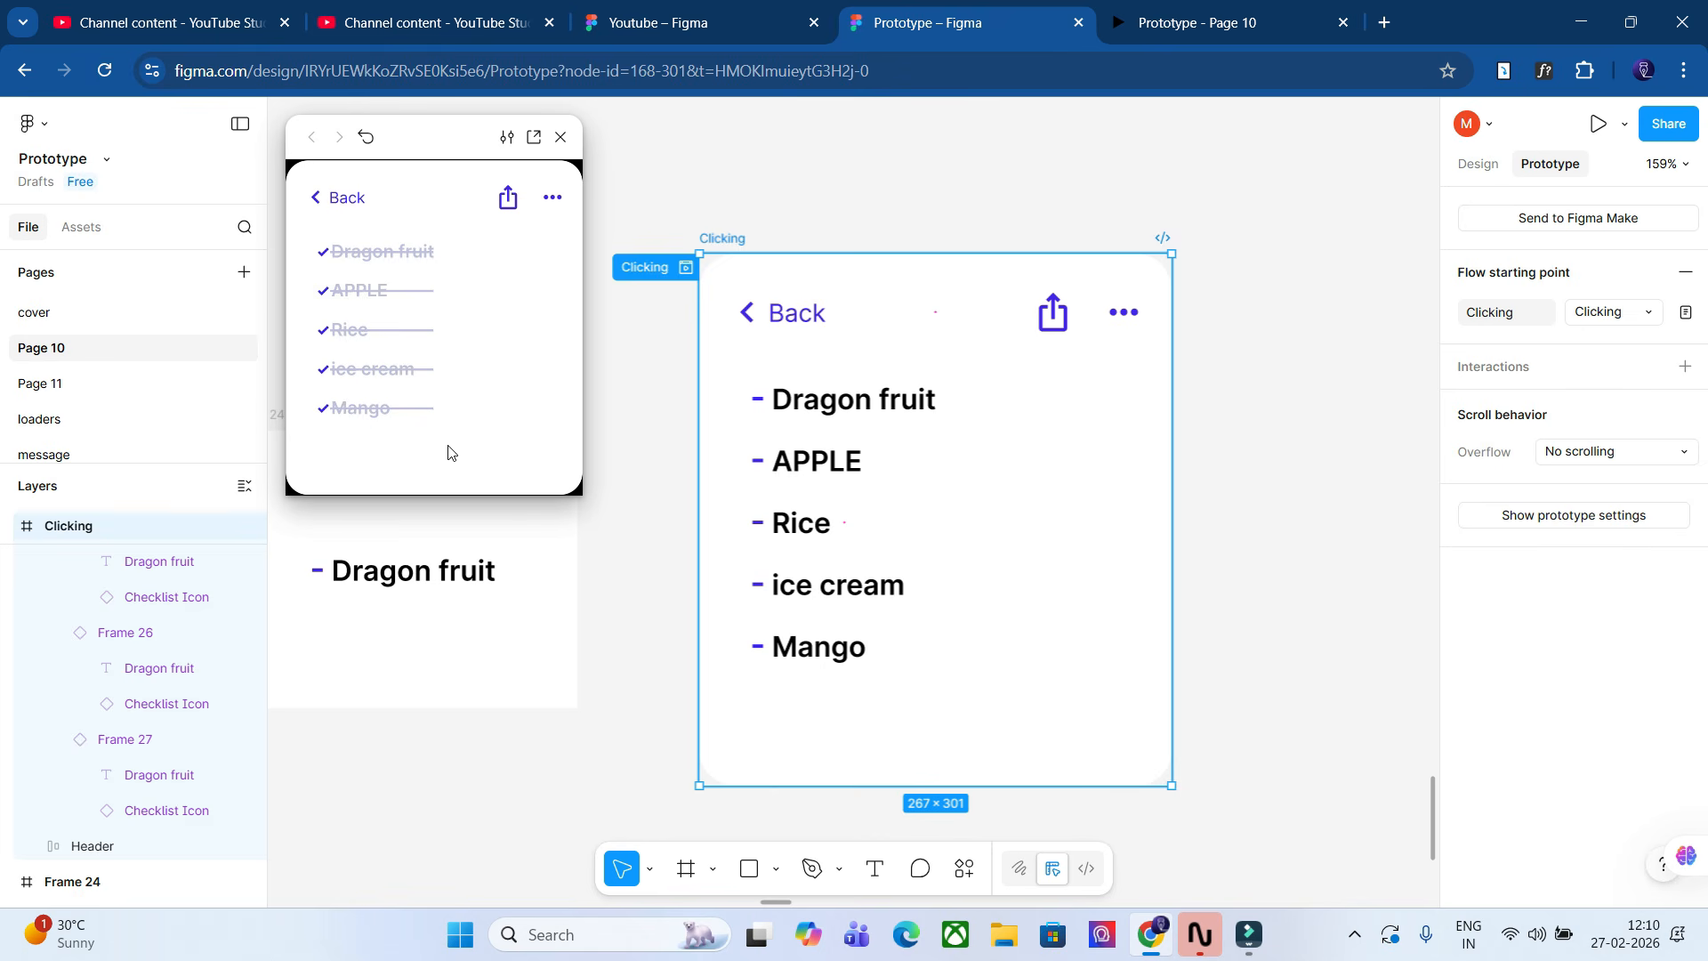
scroll(973, 160, "left", 10)
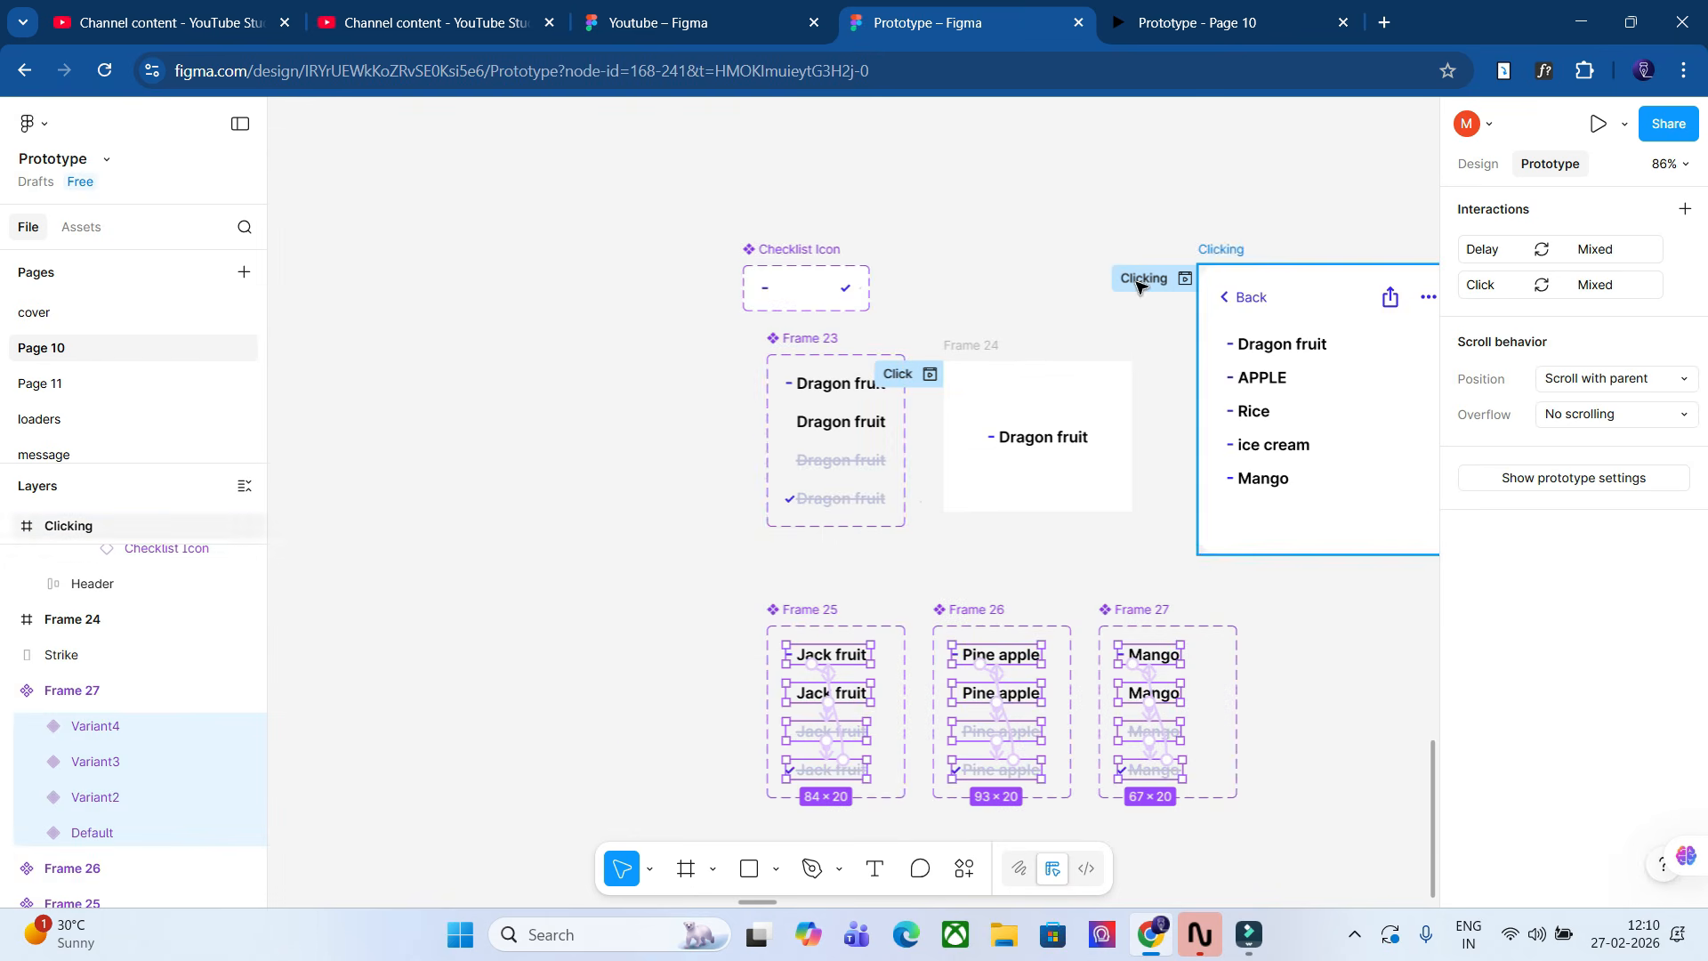
scroll(972, 296, "right", 5)
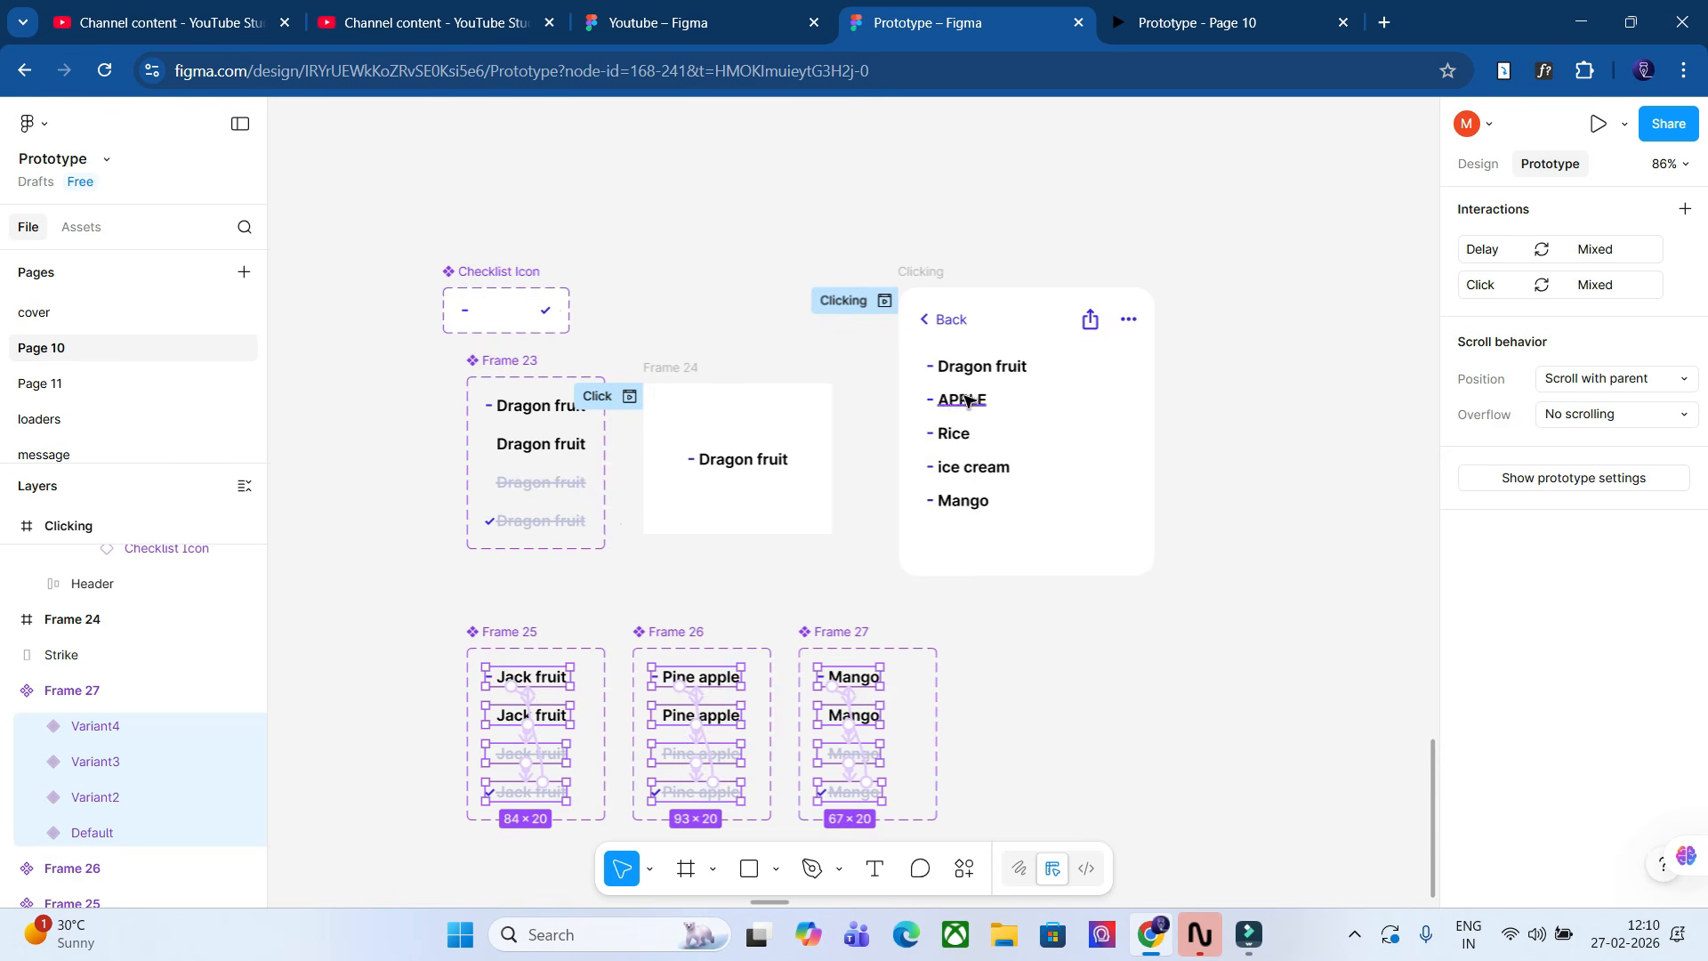
scroll(398, 514, "up", 2)
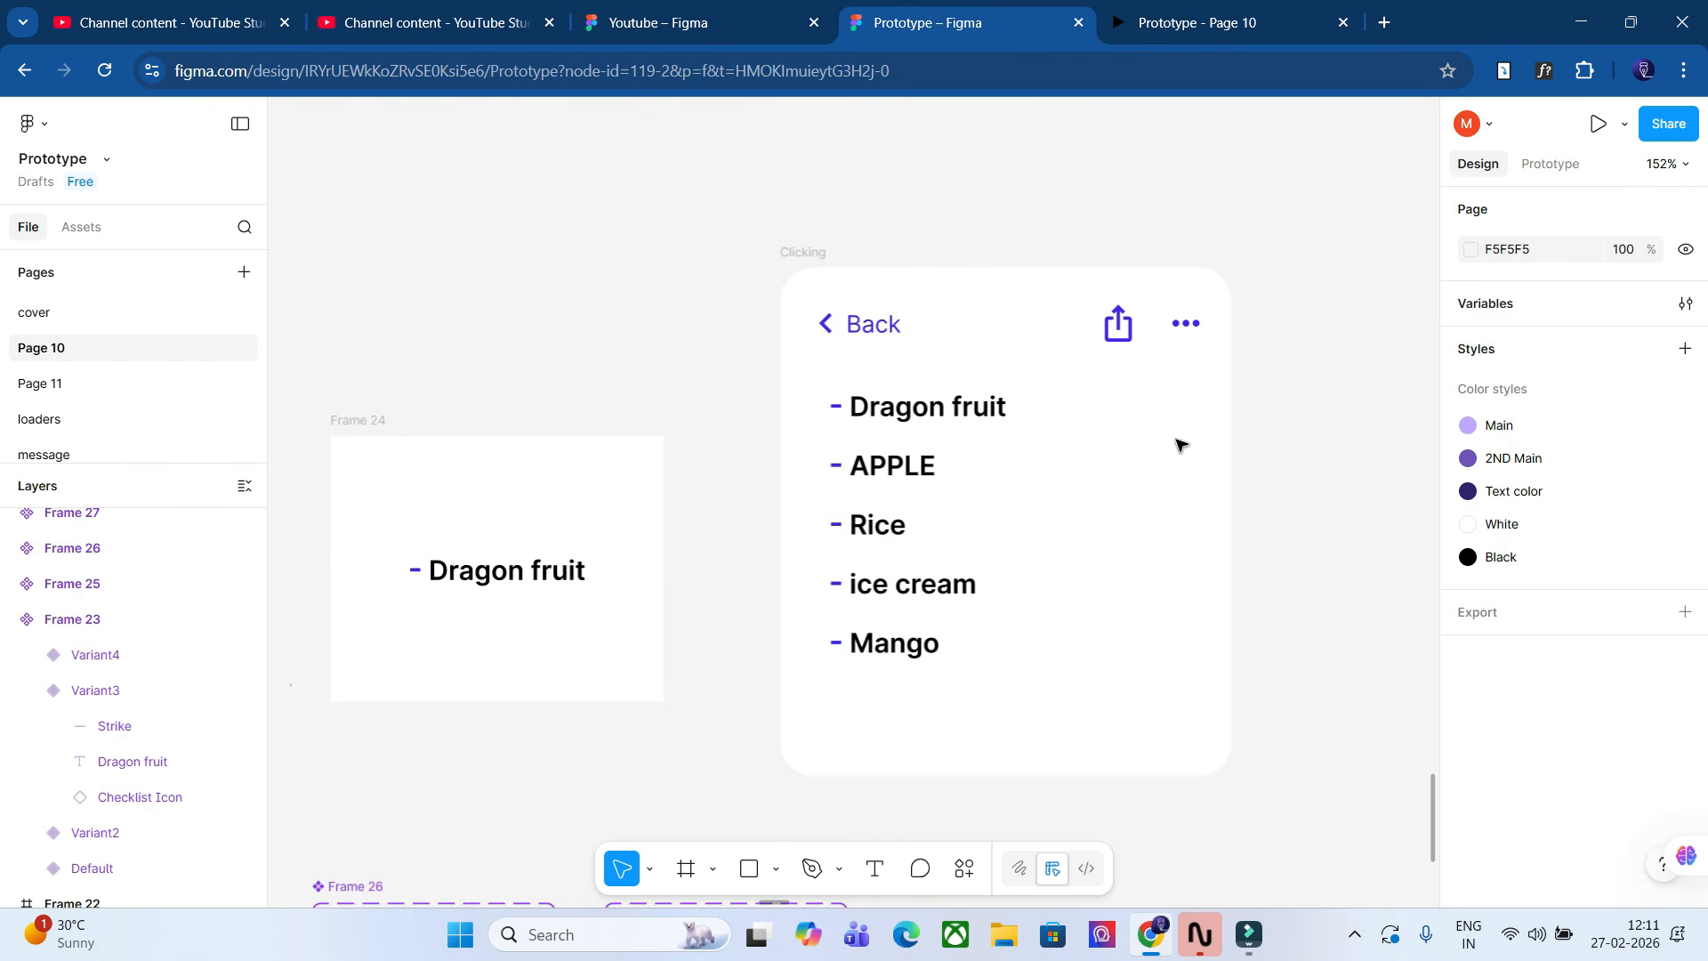
scroll(1203, 481, "down", 3)
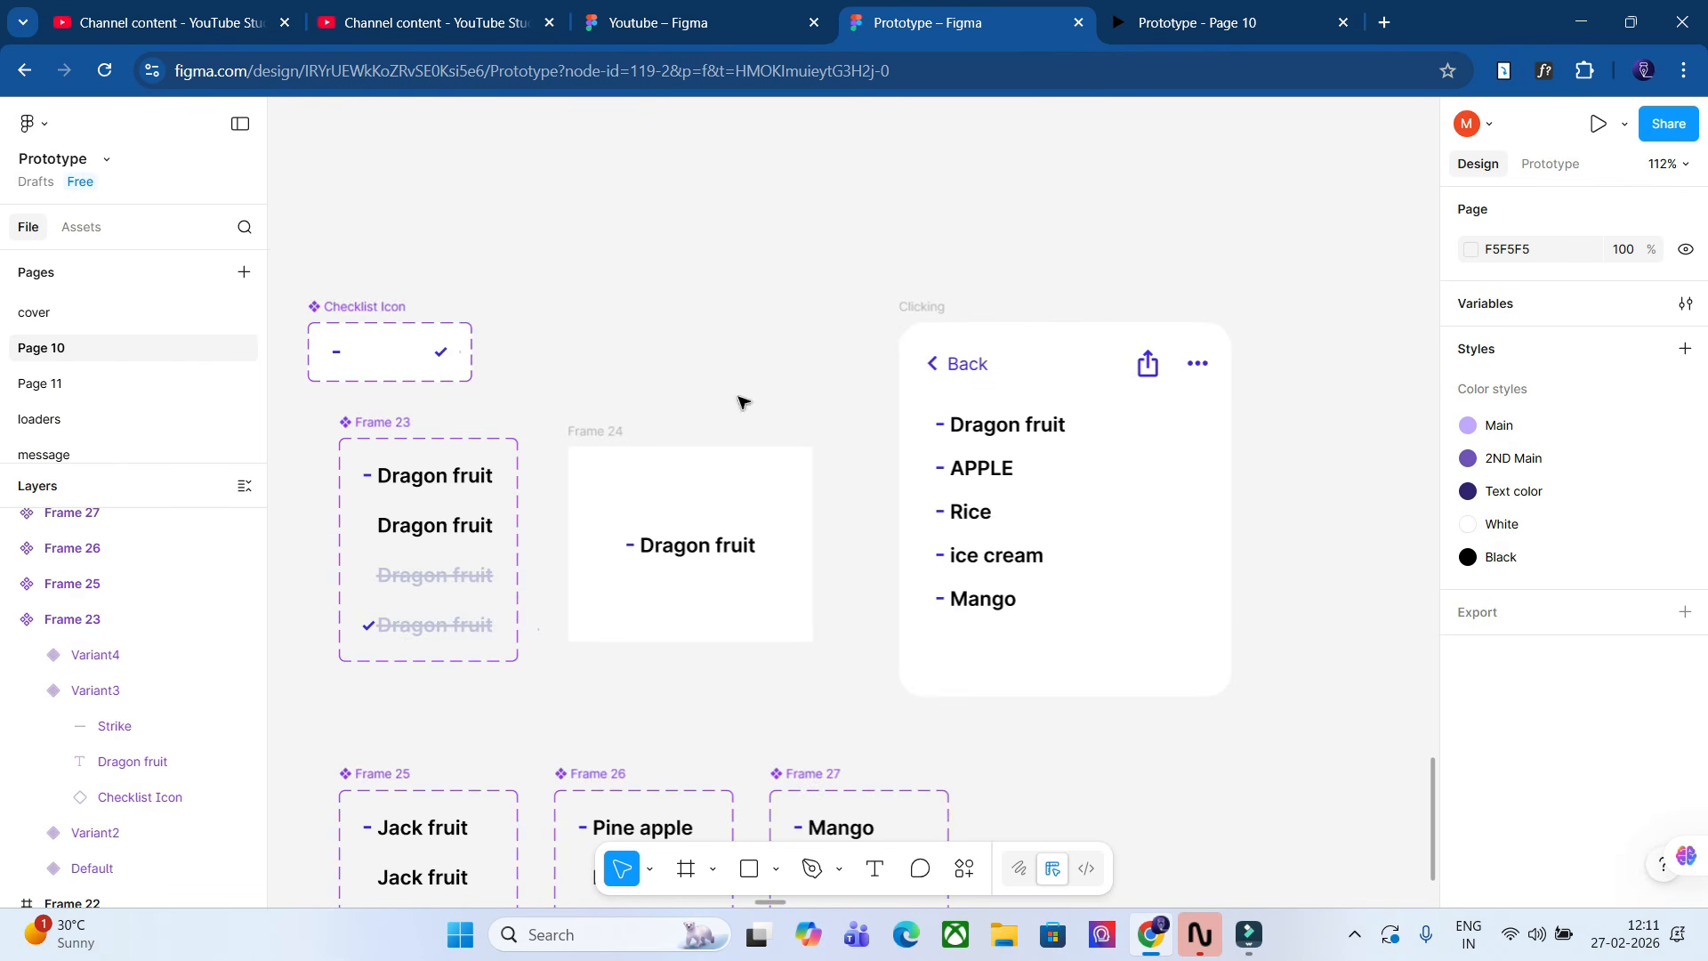
scroll(381, 507, "up", 5)
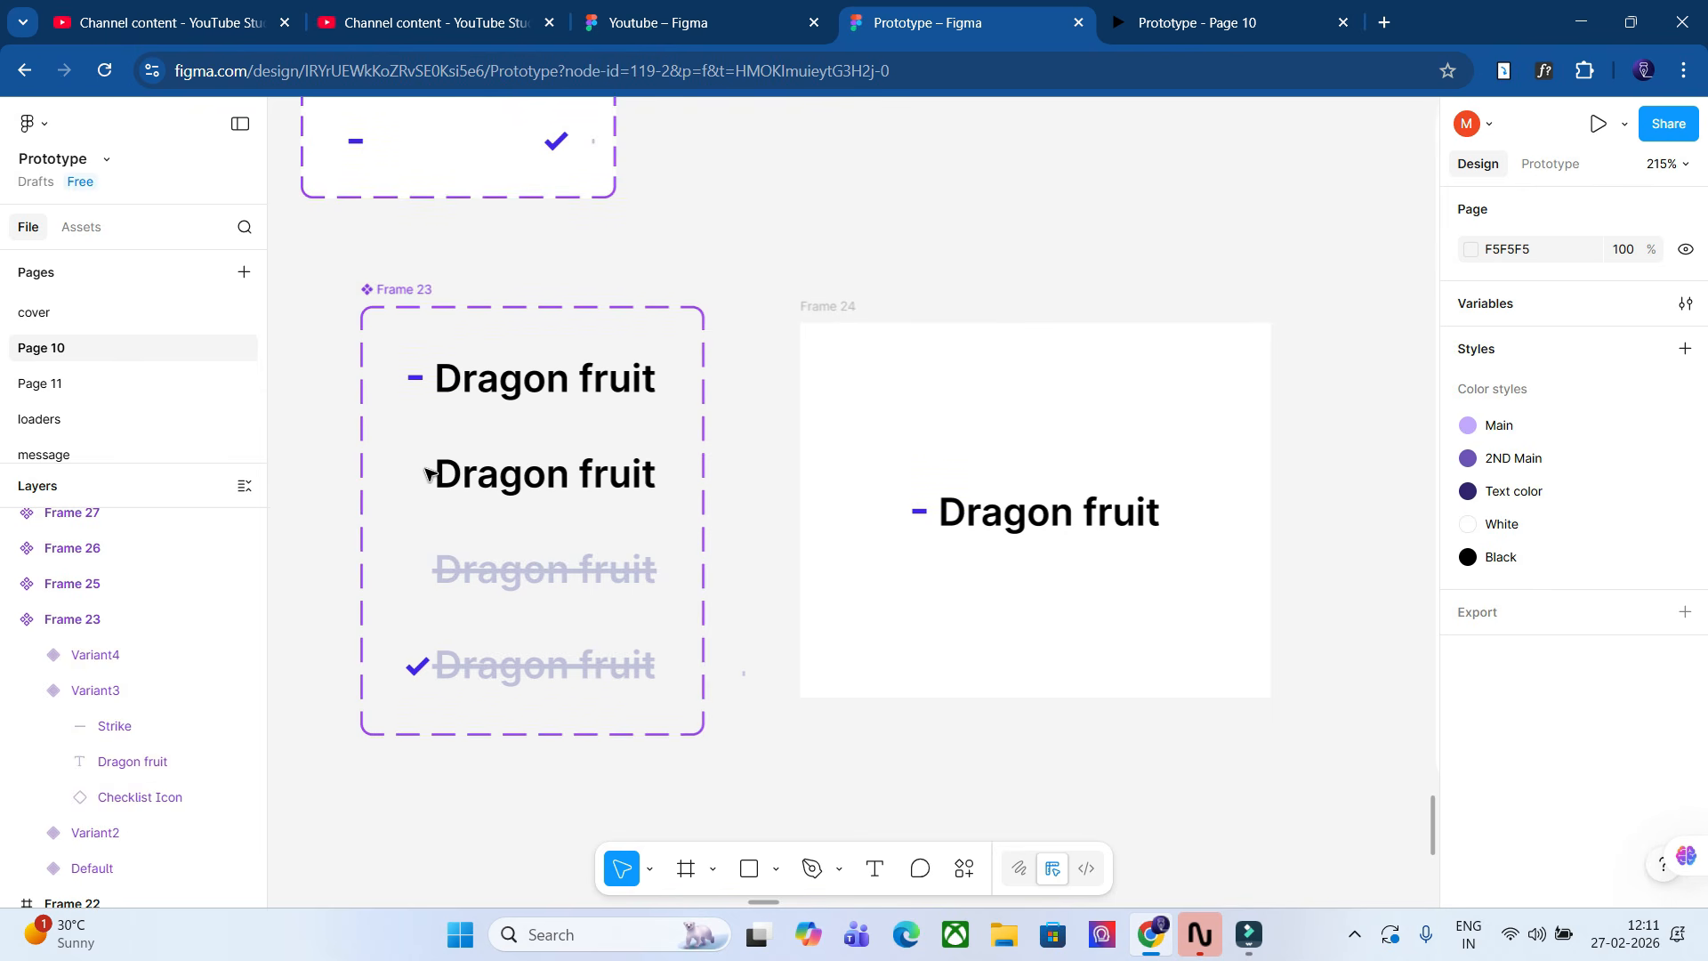
left_click(401, 291)
left_click(472, 259)
left_click(397, 286)
left_click(464, 276)
left_click(428, 288)
left_click(474, 285)
left_click(421, 283)
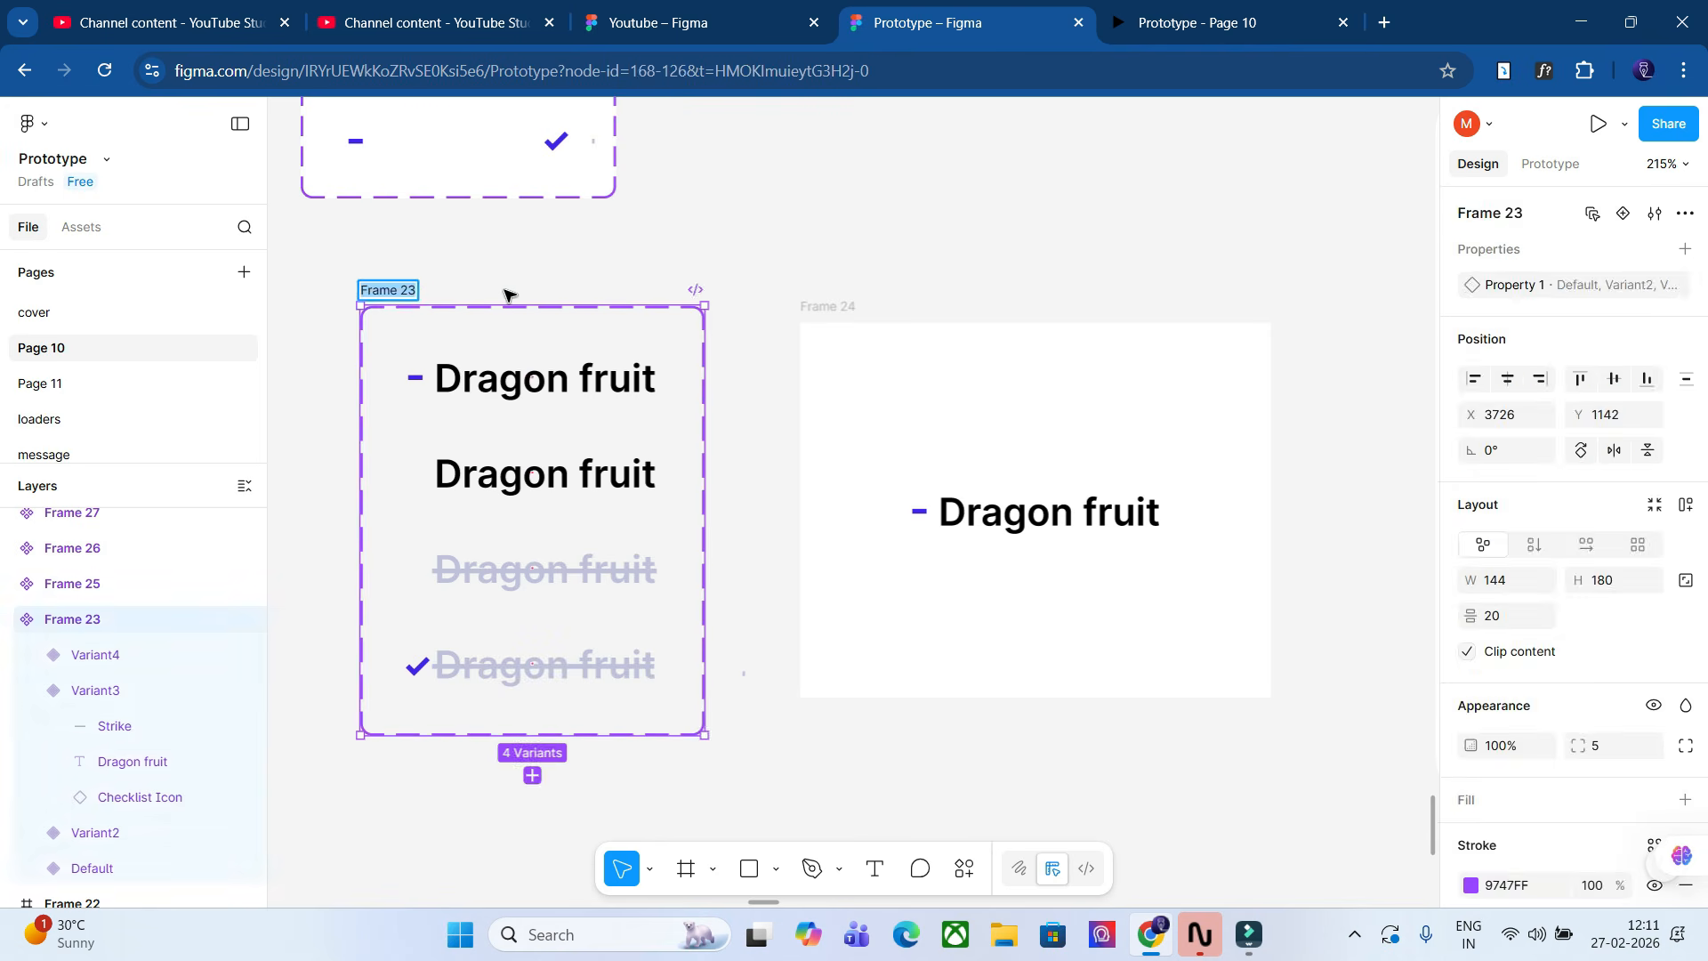
left_click(602, 293)
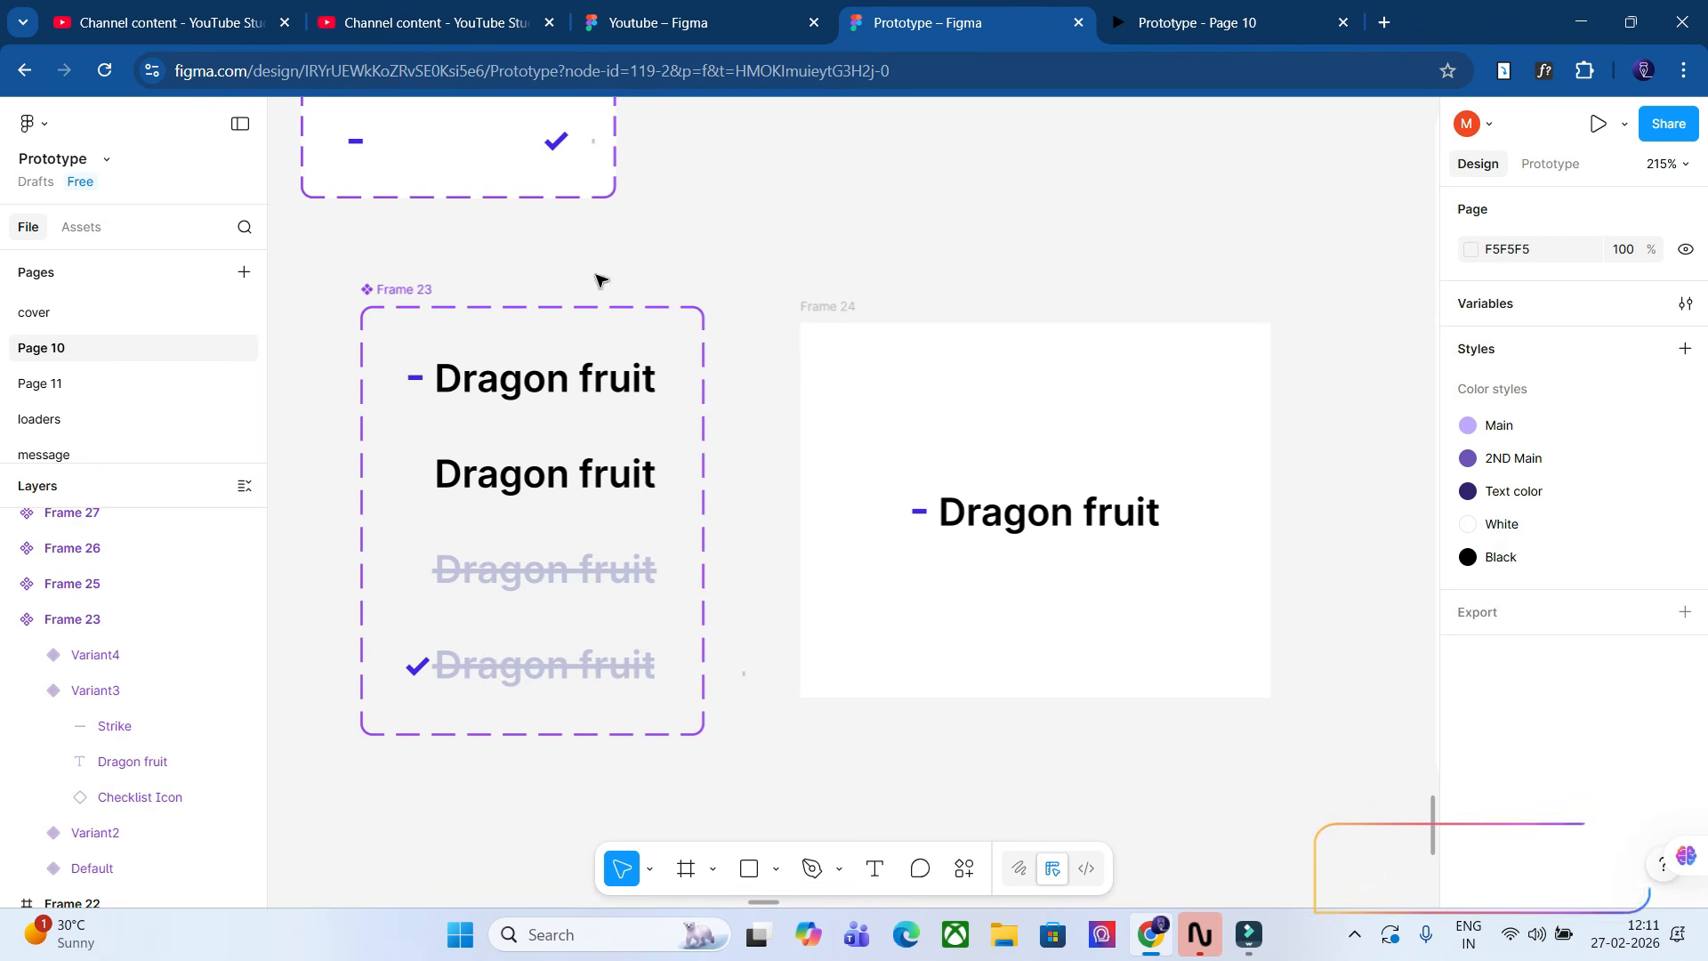
Rename the second variant of the Dragon fruit component set, the one without a dash, to Default next.
left_click(607, 379)
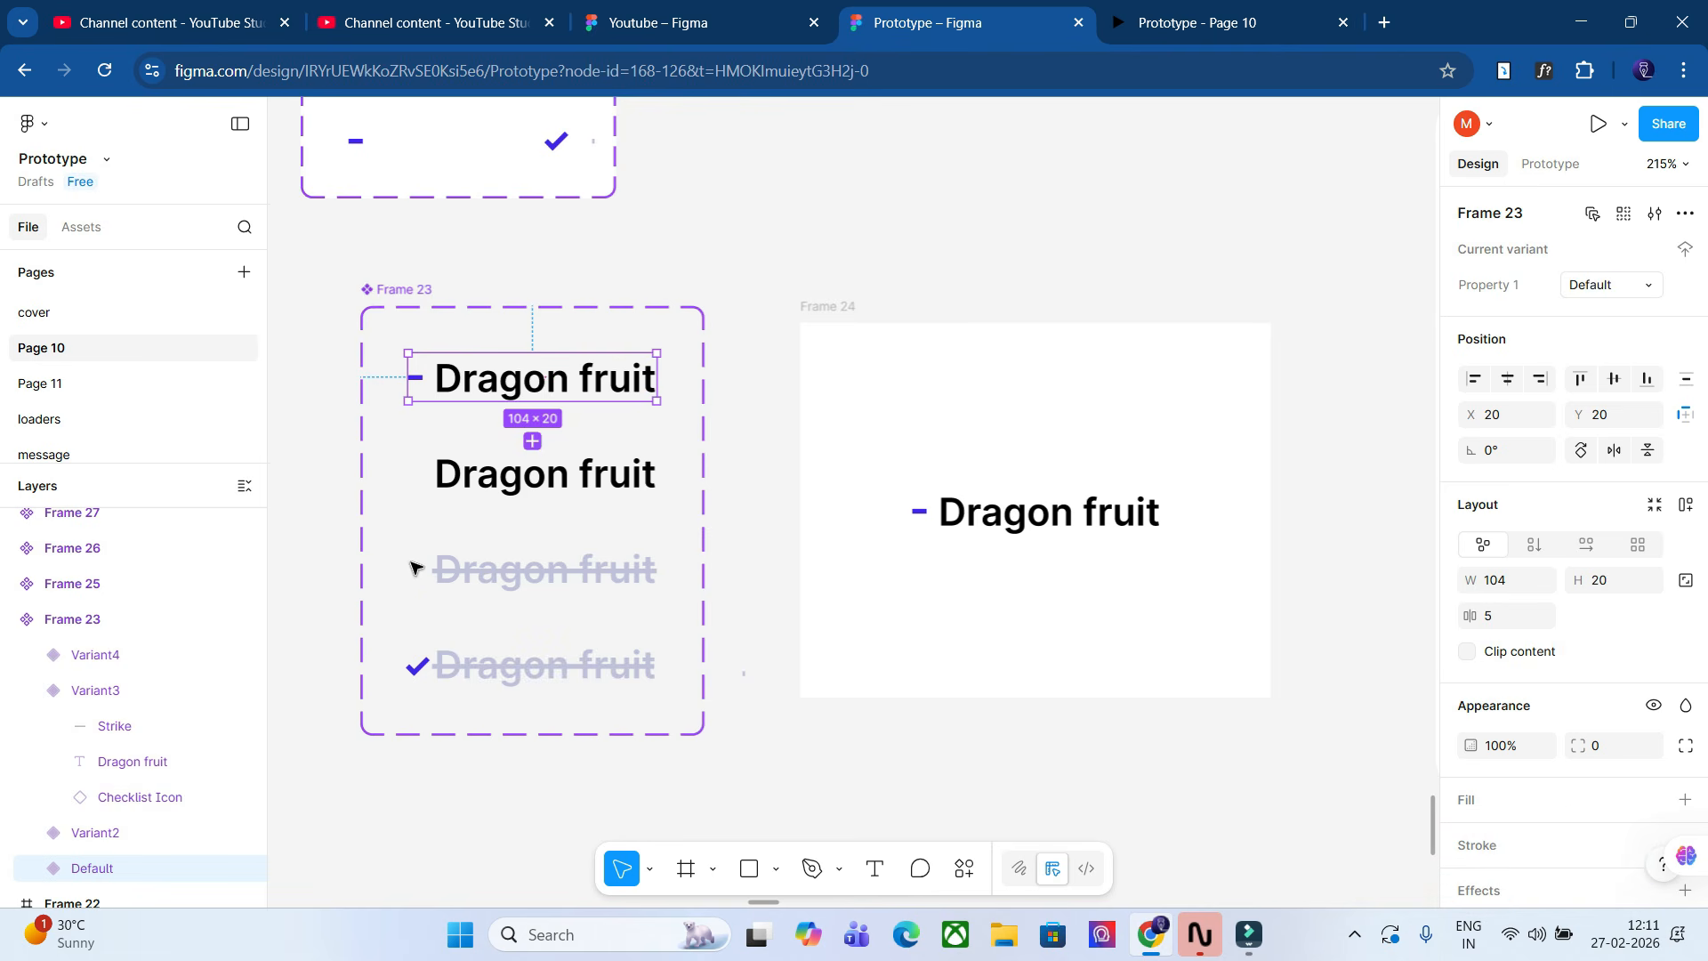
left_click(515, 664)
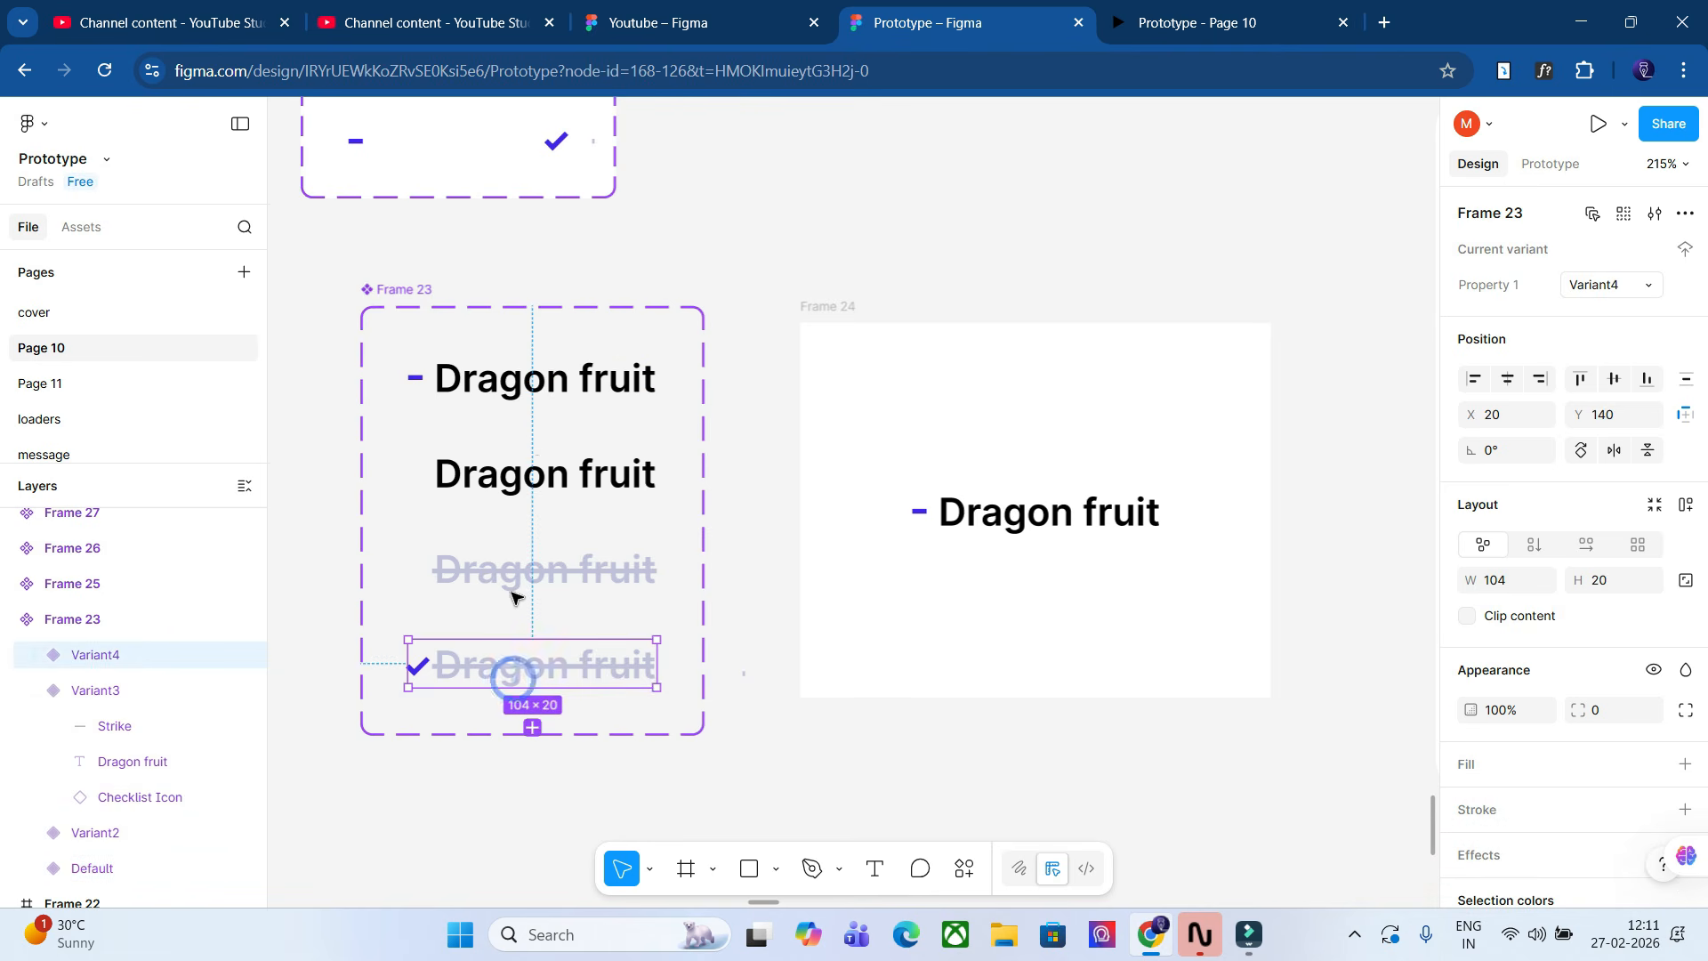
left_click(543, 473)
left_click(1599, 289)
key("BackSpace")
type("Default next")
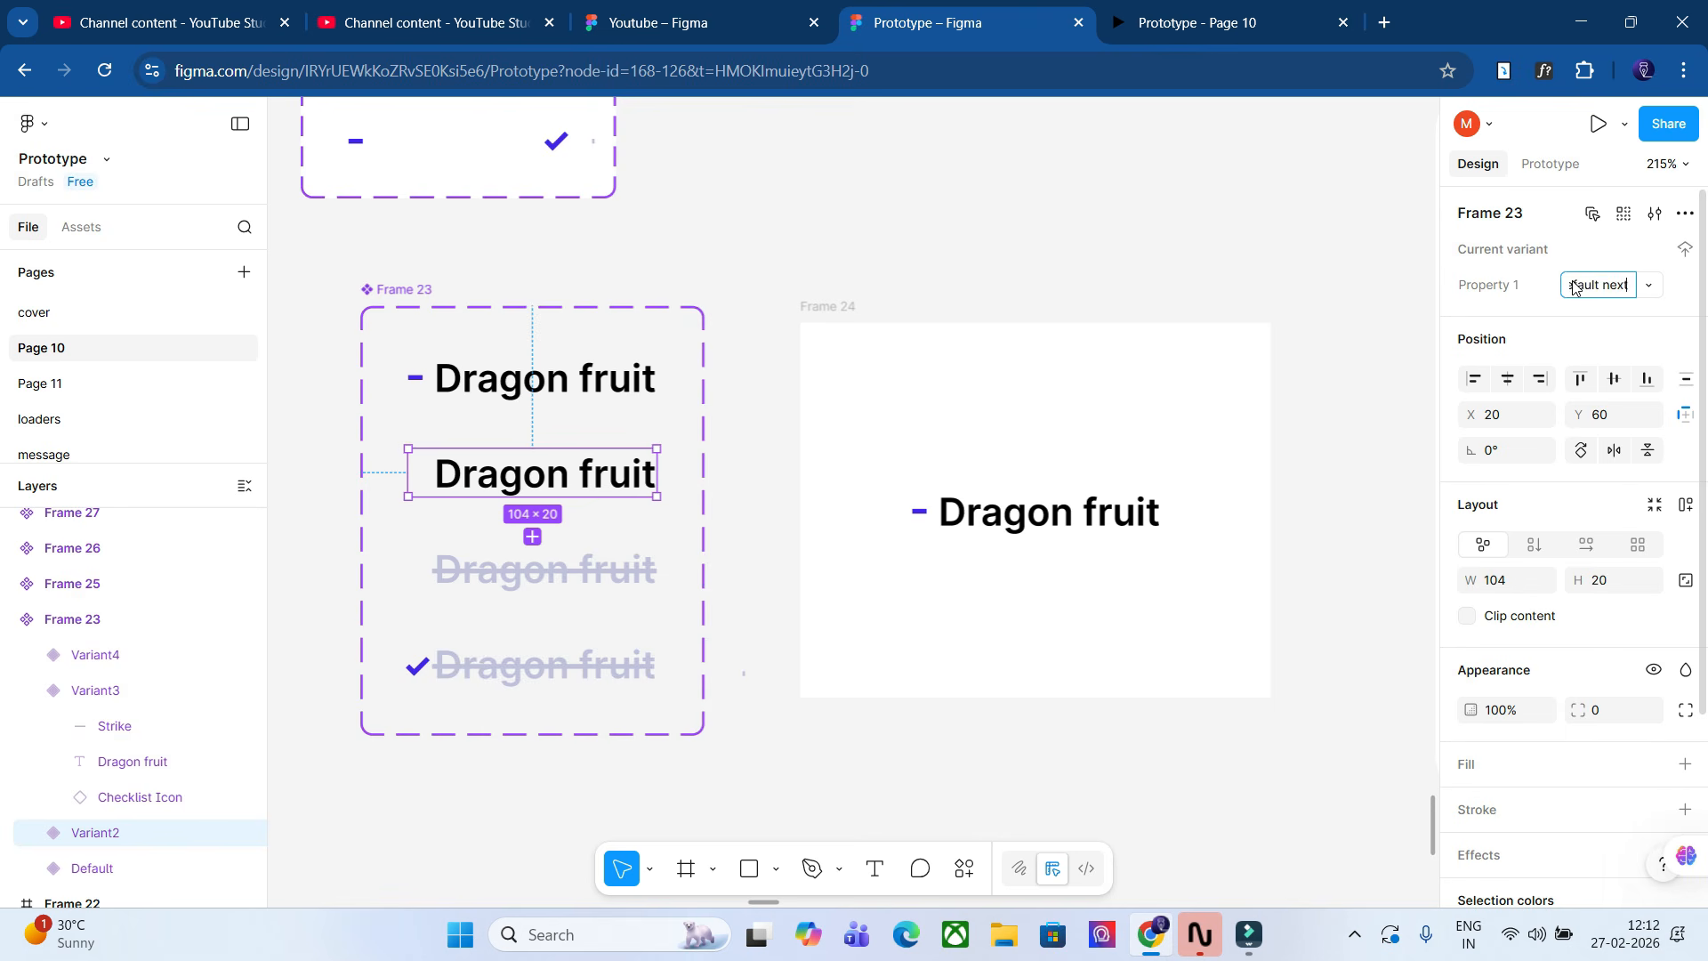
key("Return")
Rename the struck-out Dragon fruit variant without a checkmark to Strickout and the variant with the checkmark to check.
key("Tab")
left_click(1596, 284)
type("Strikeout")
left_click(532, 681)
left_click(1597, 285)
type("chec")
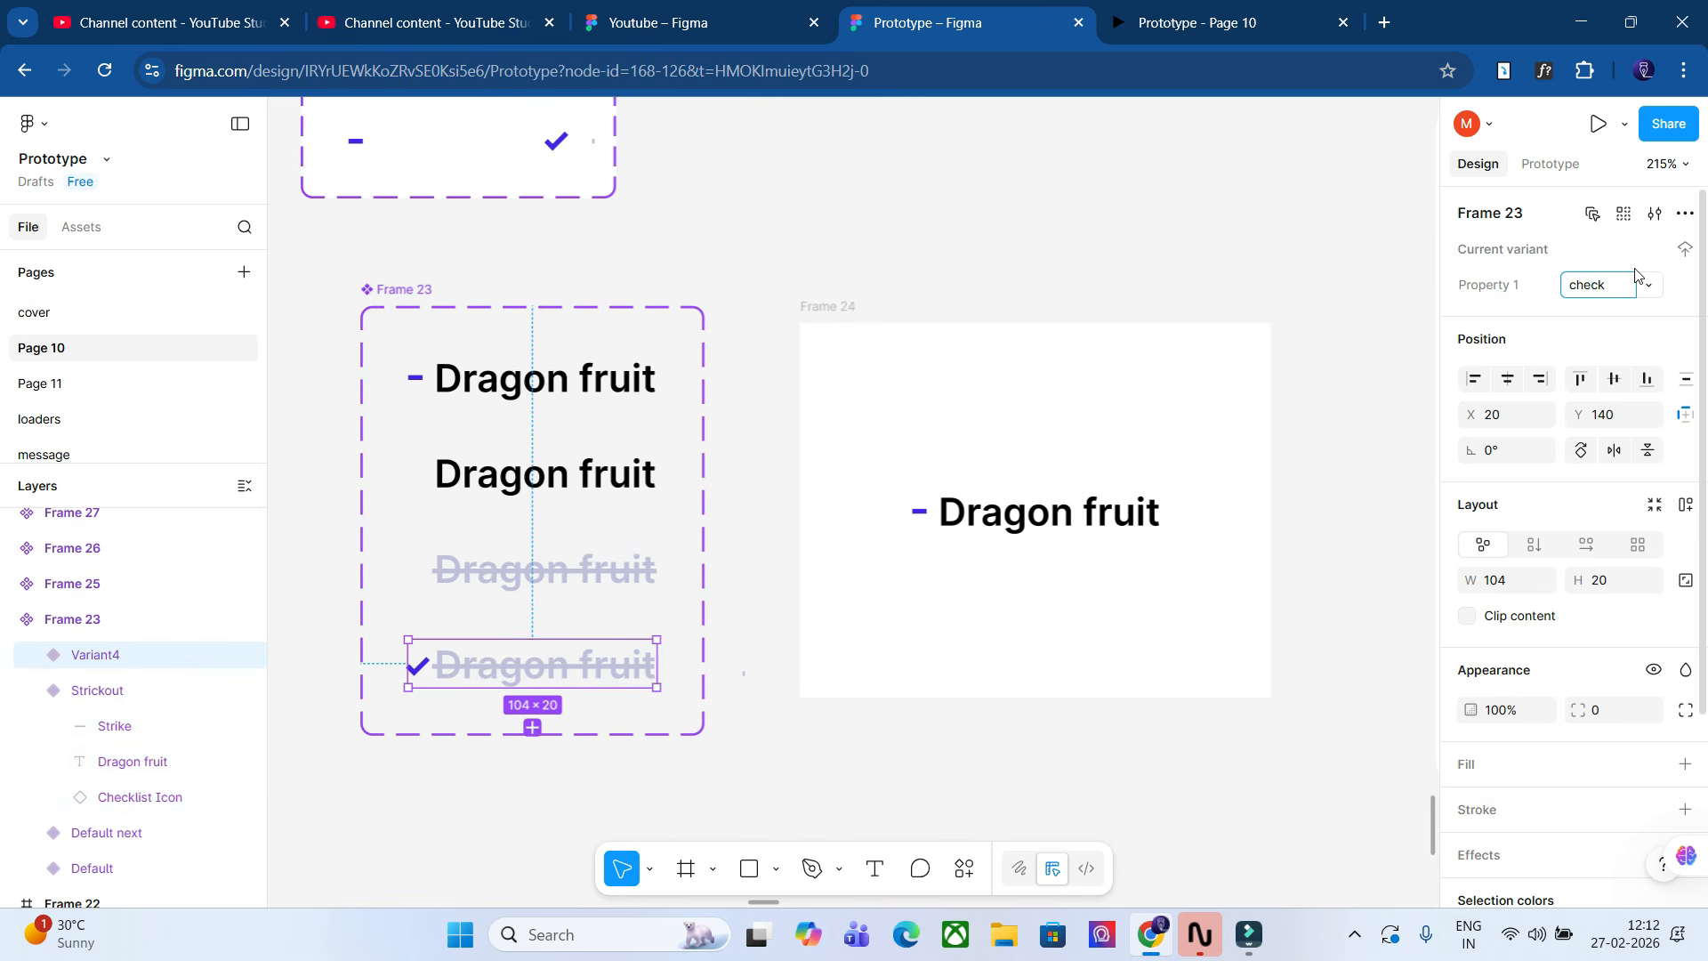
type("k")
left_click(941, 210)
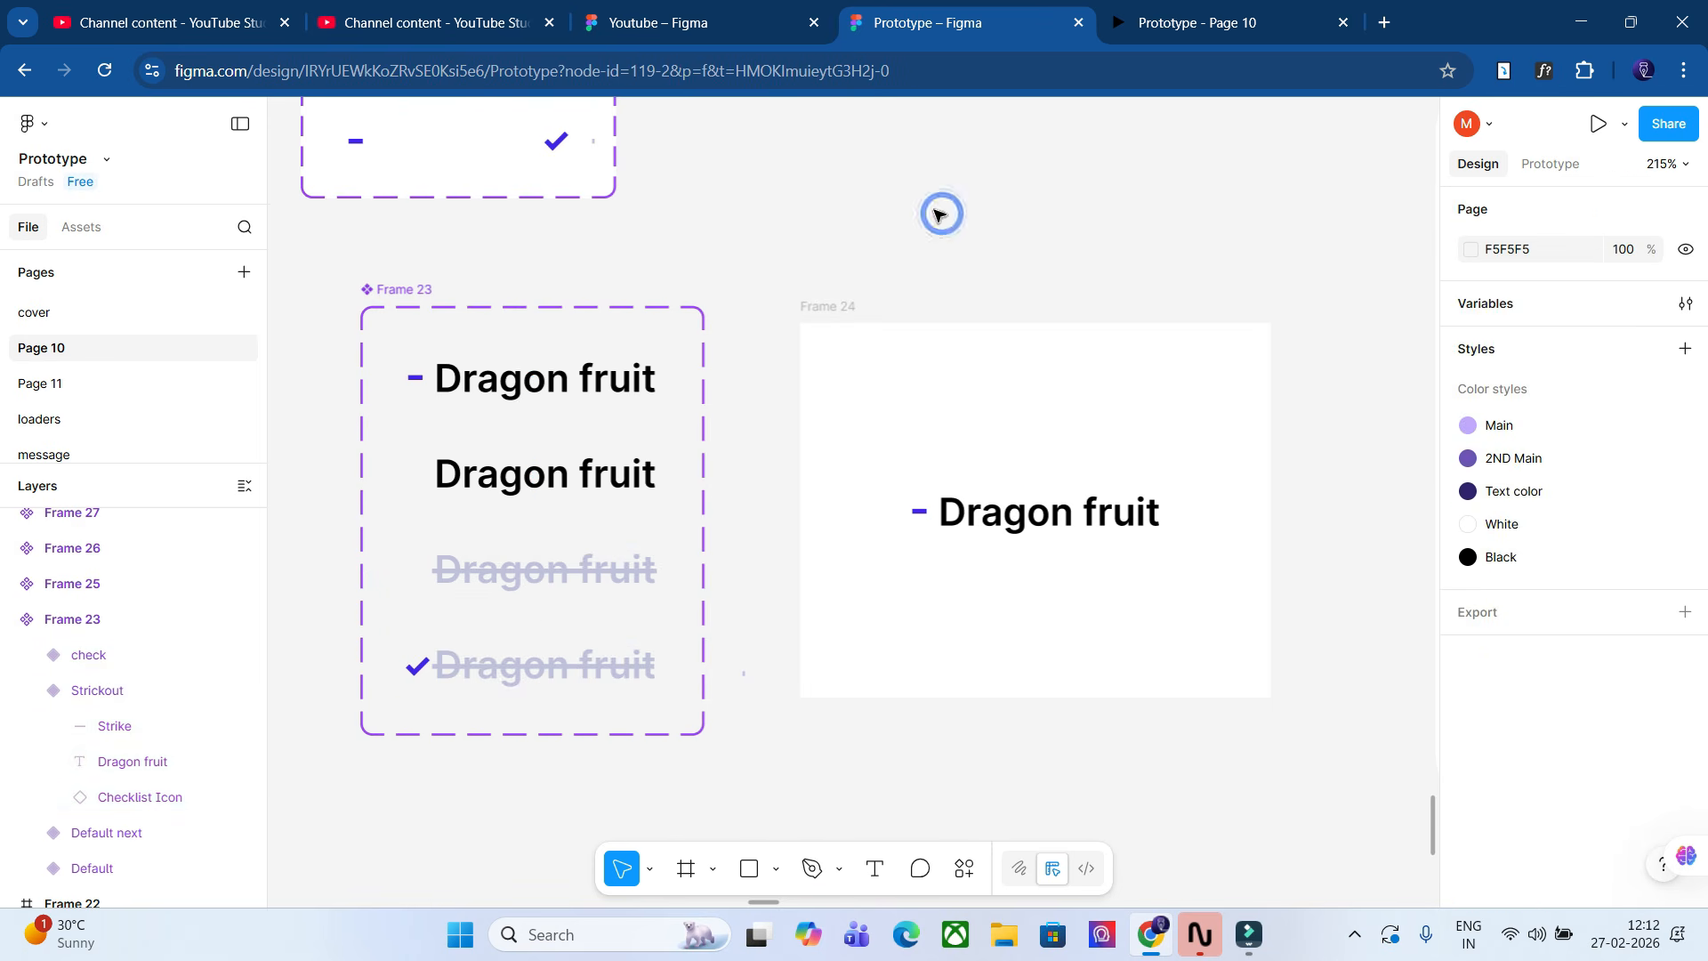
Switch the Dragon fruit instance in Frame 24 through the check, Strickout and Default next variants in that order.
left_click(990, 492)
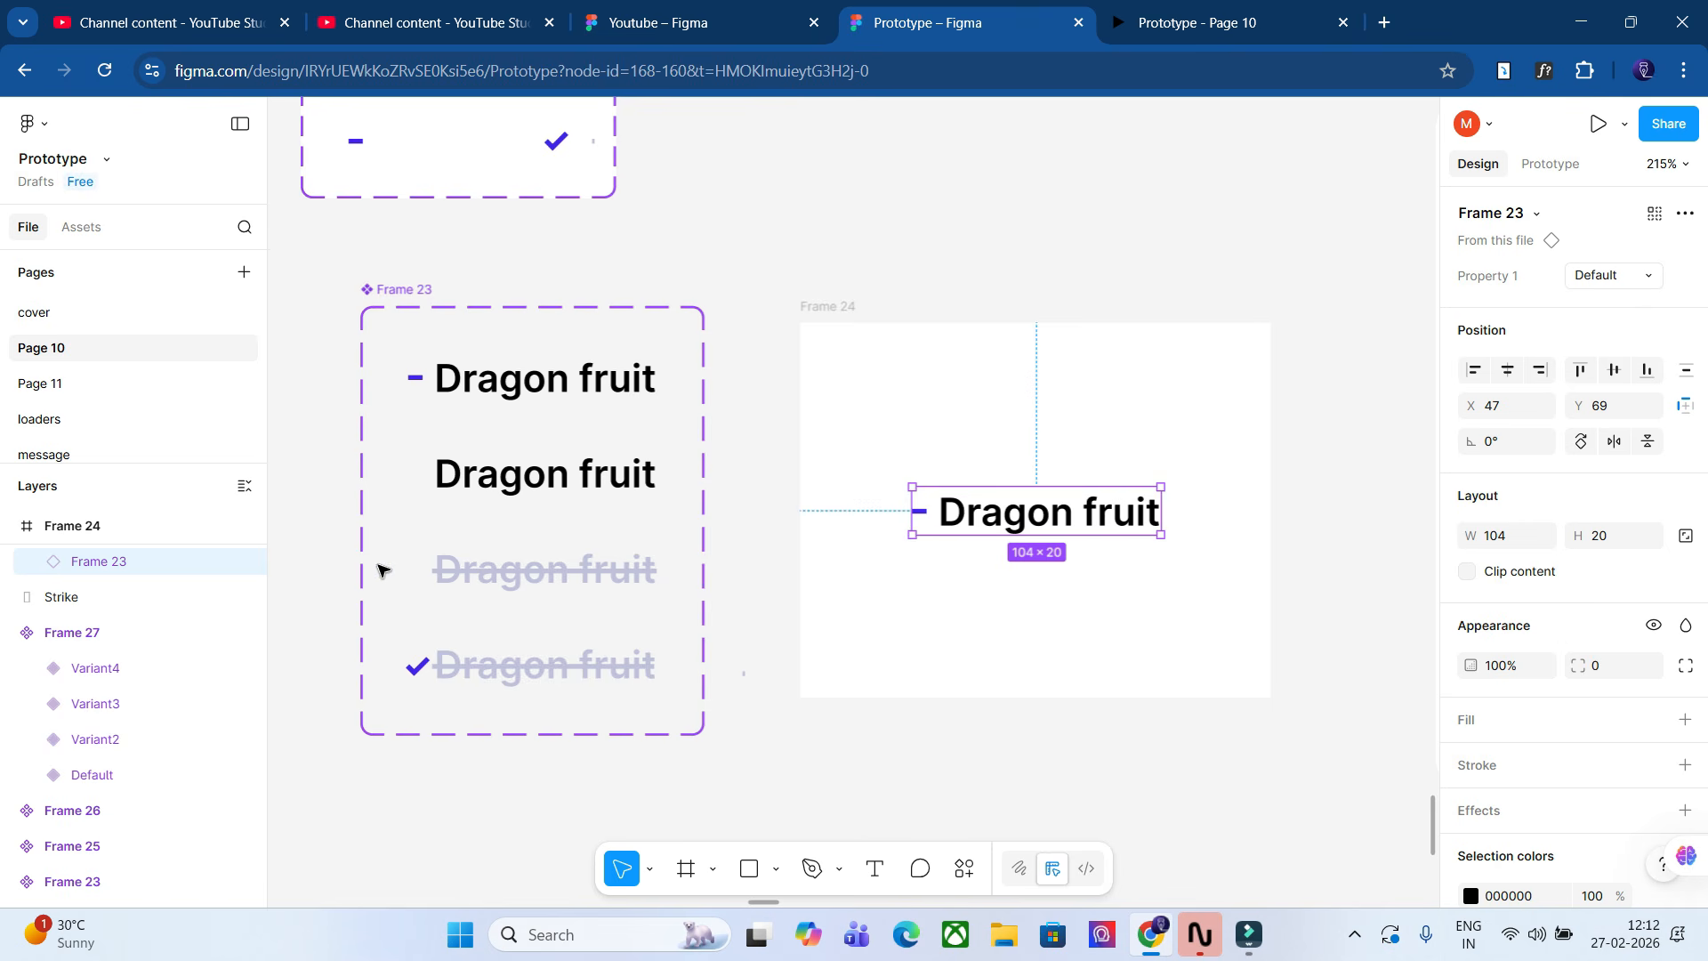
left_click(1646, 277)
left_click(1641, 356)
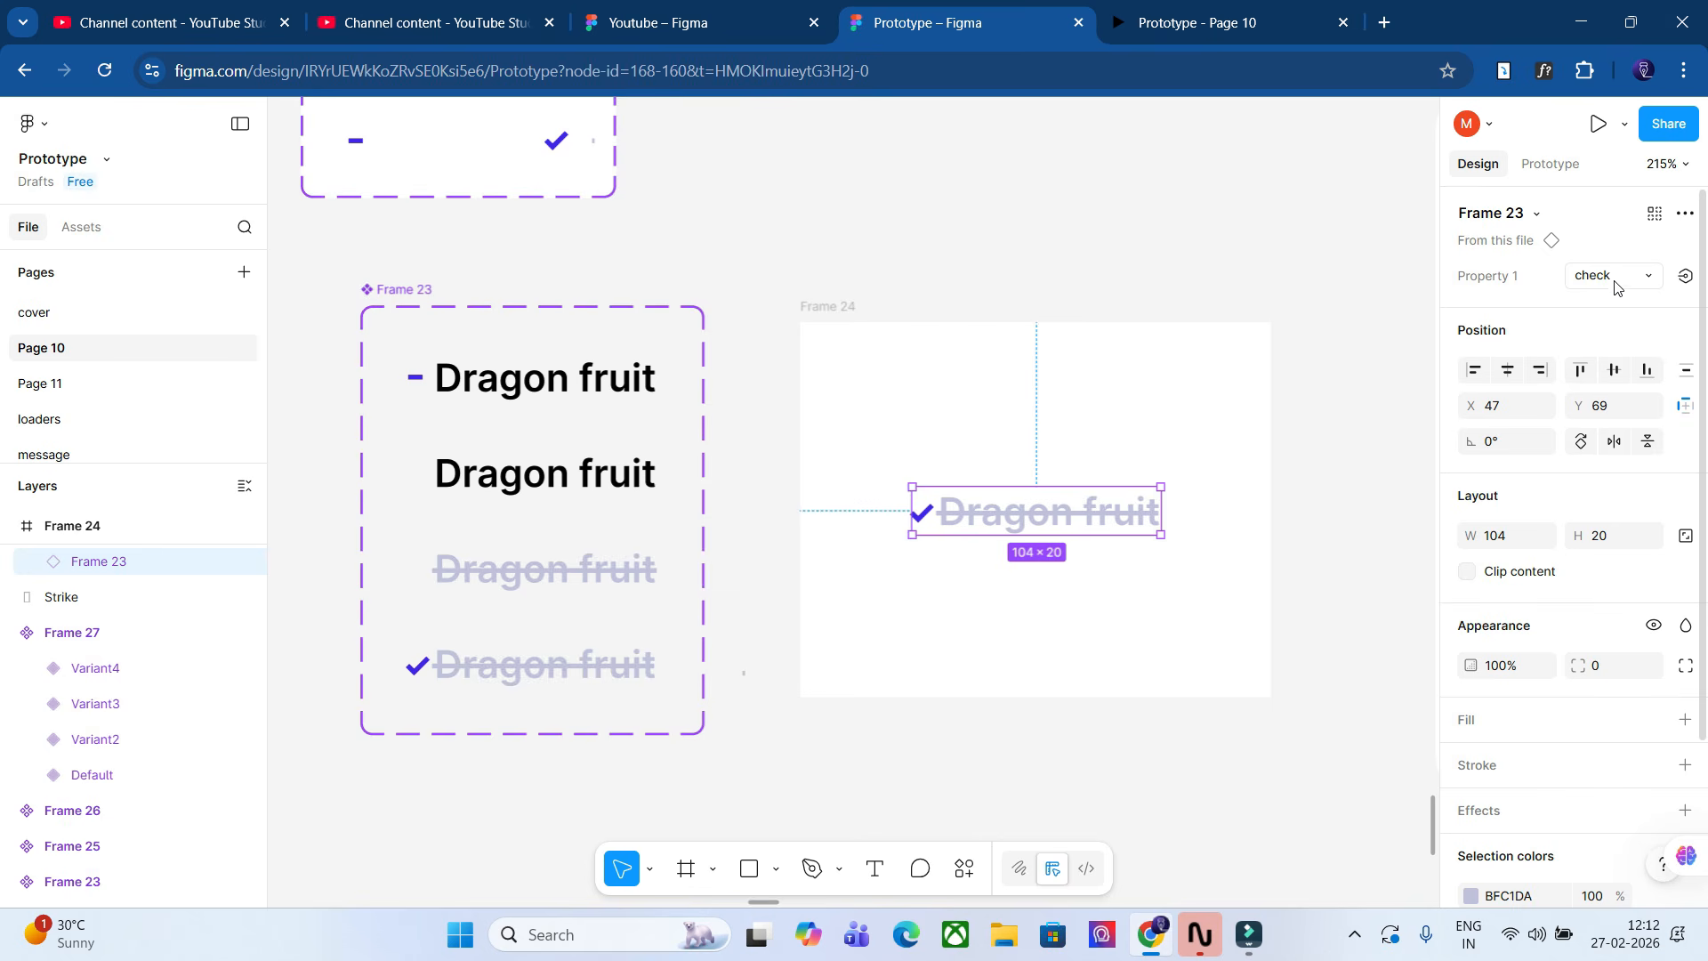
left_click(1612, 278)
left_click(1602, 244)
left_click(1607, 277)
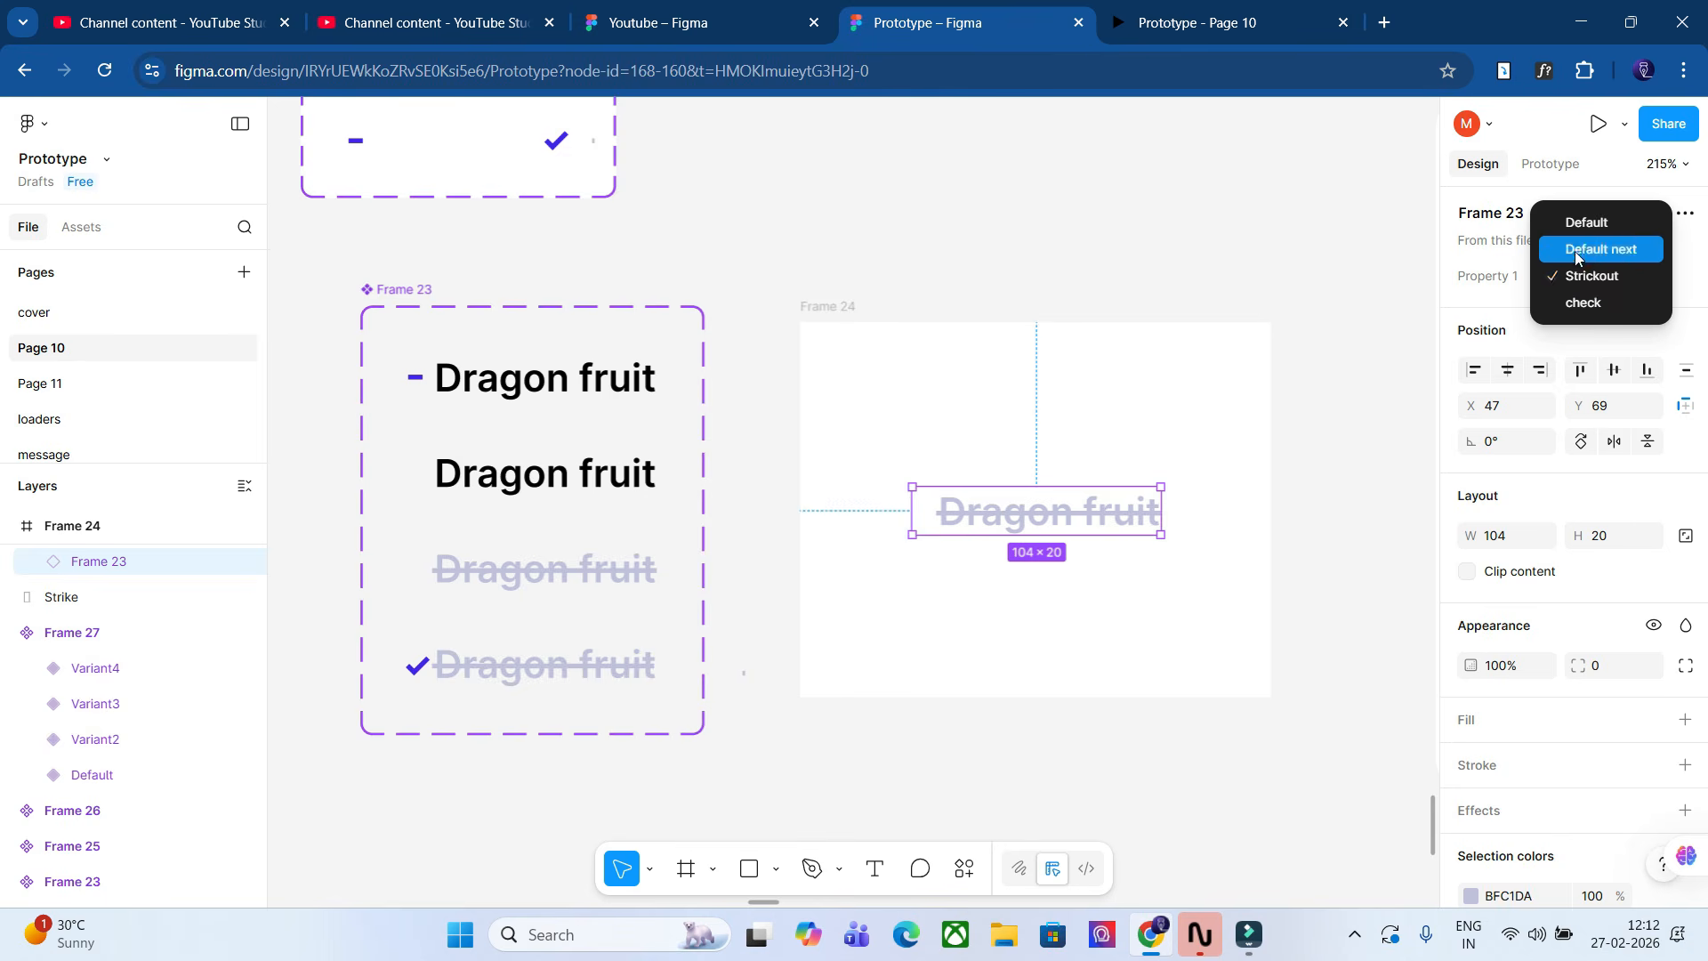
left_click(1576, 252)
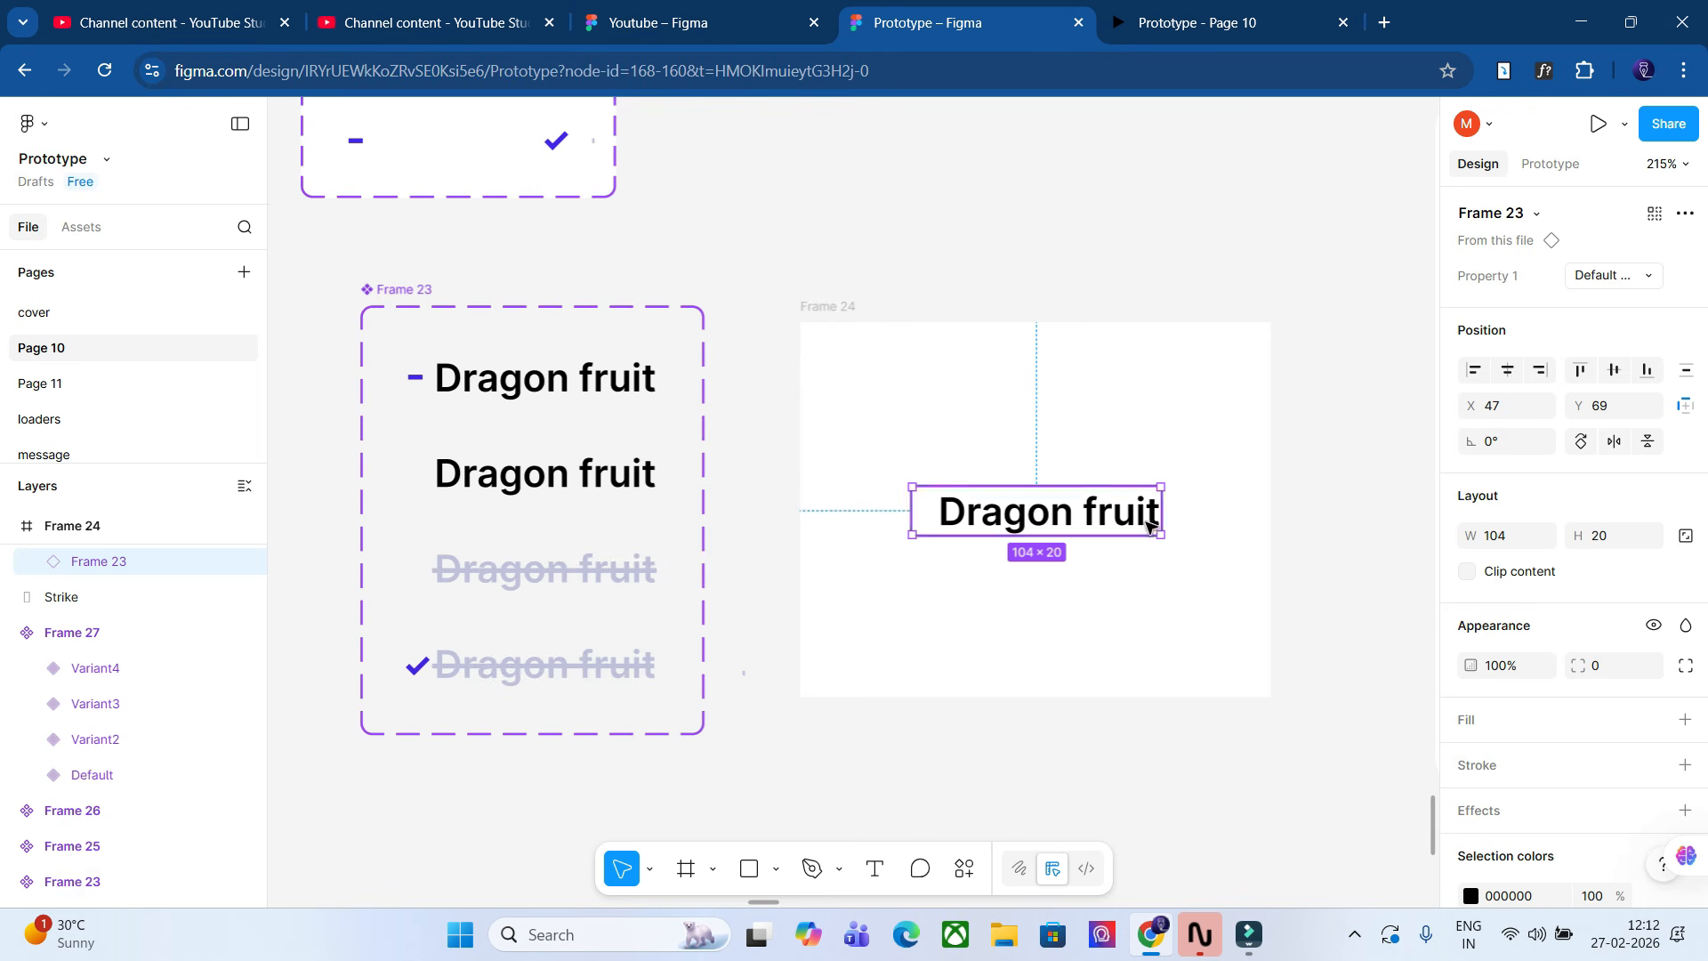